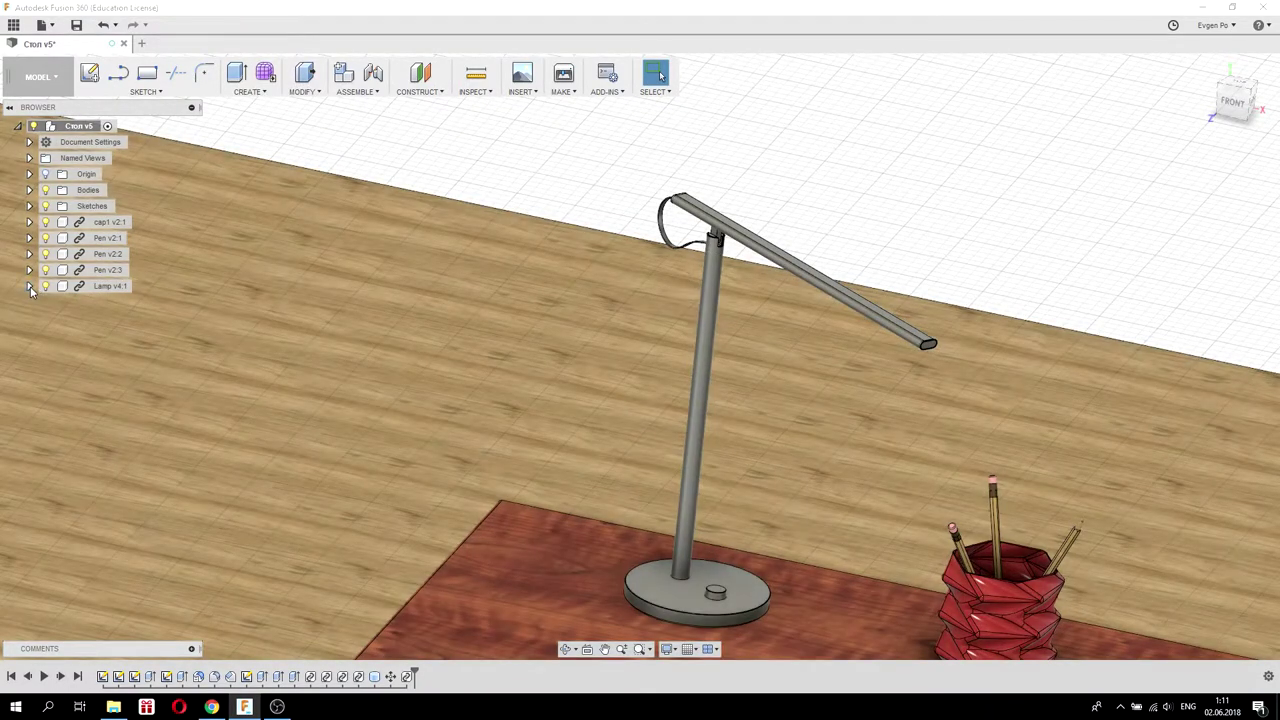
Break the external link on Lamp v4:1 so it becomes a local component of Стол v5.
{"action": "left_click", "coordinate": [29, 287]}
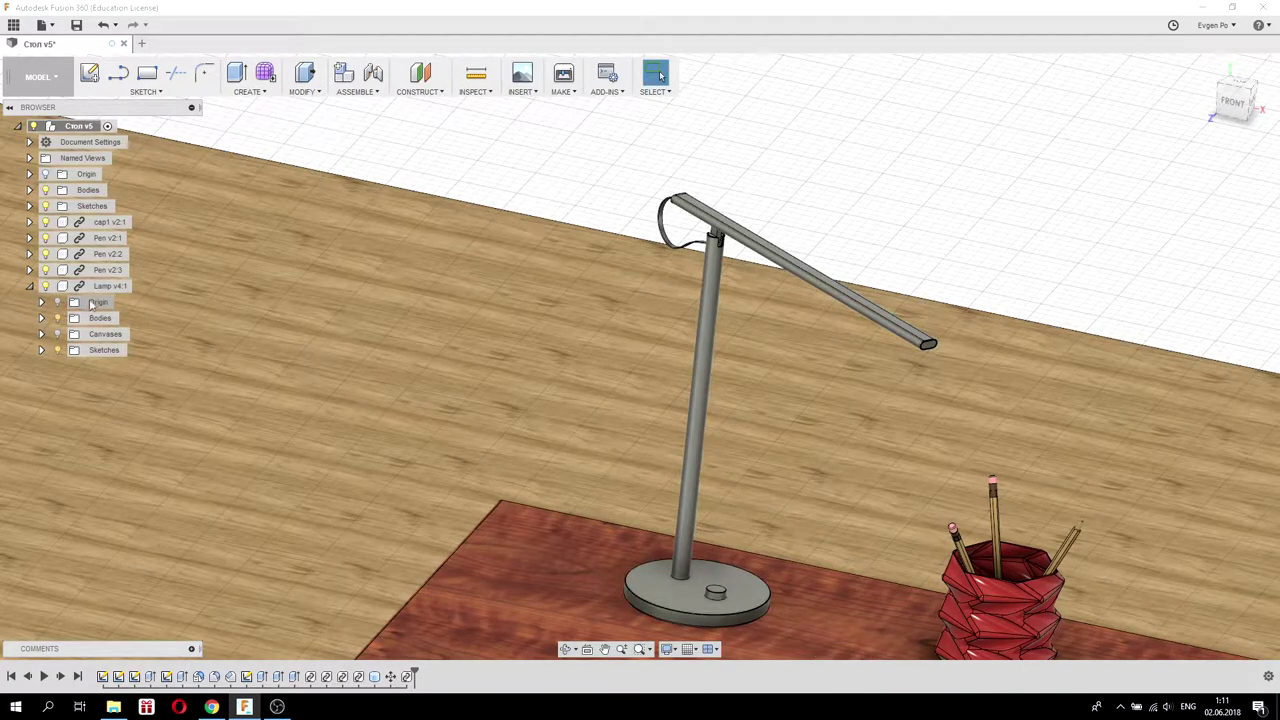
{"action": "right_click", "coordinate": [85, 287]}
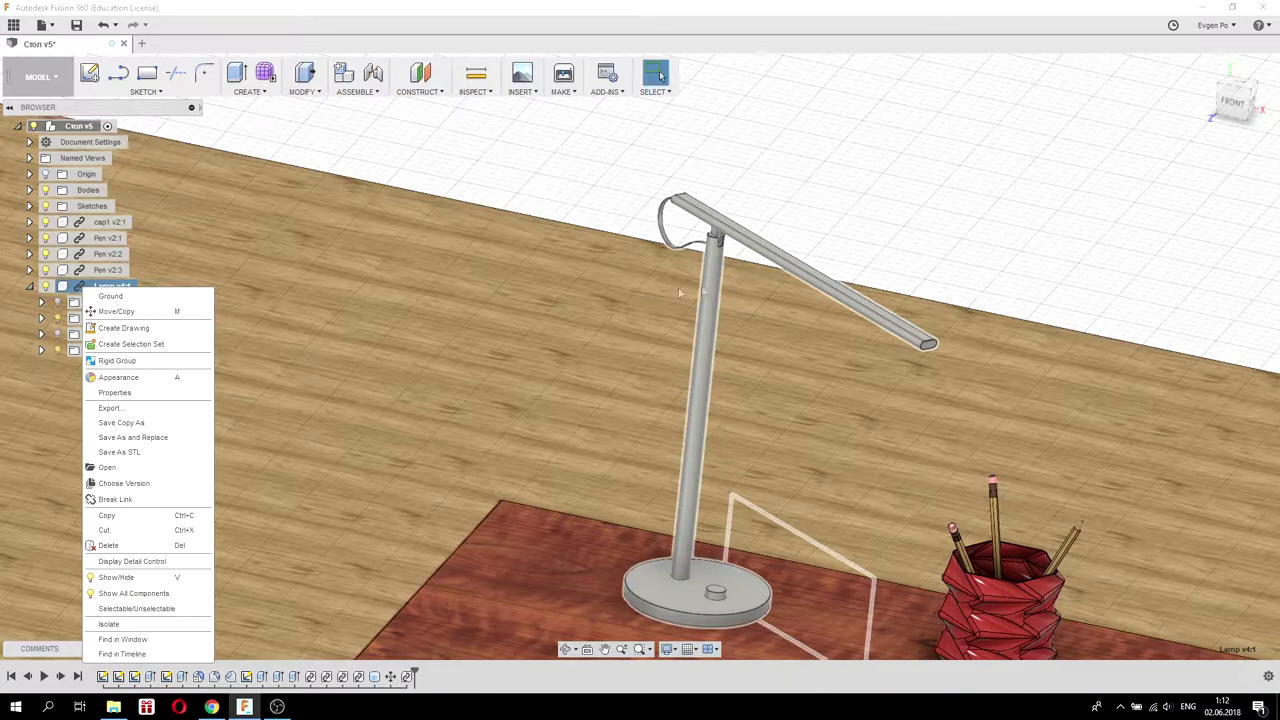
{"action": "left_click", "coordinate": [13, 25]}
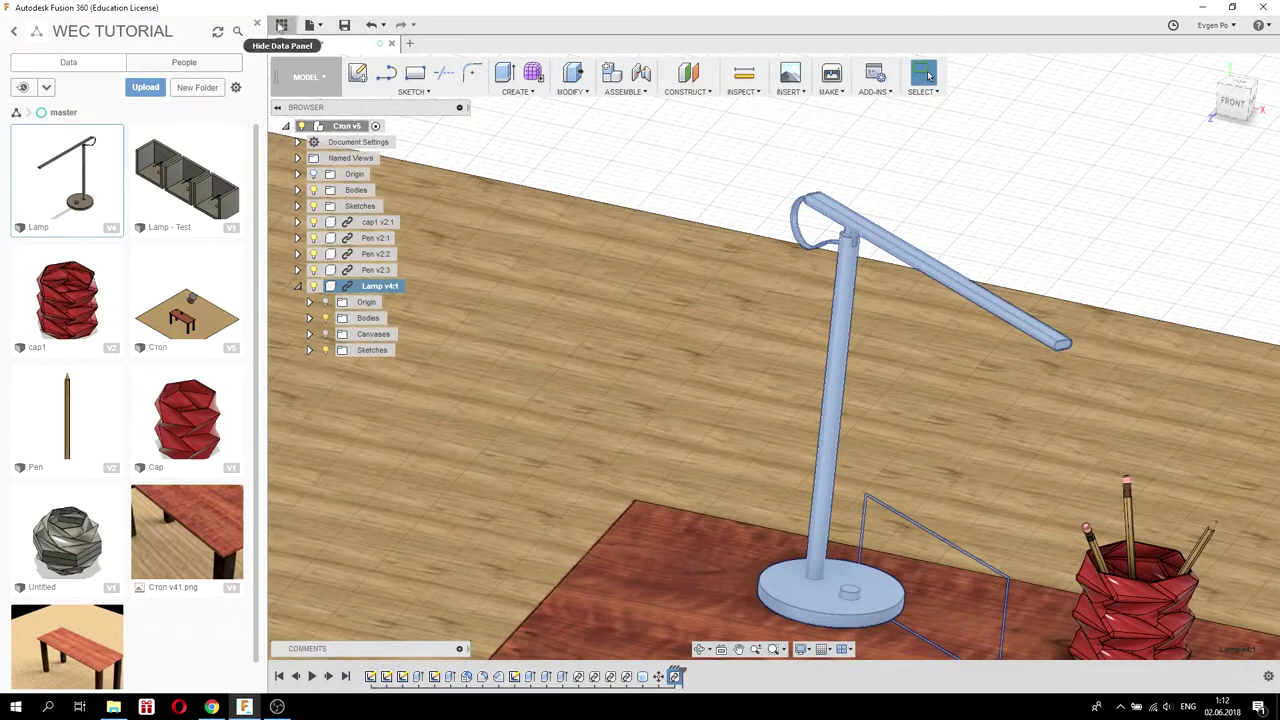
{"action": "left_click", "coordinate": [258, 26]}
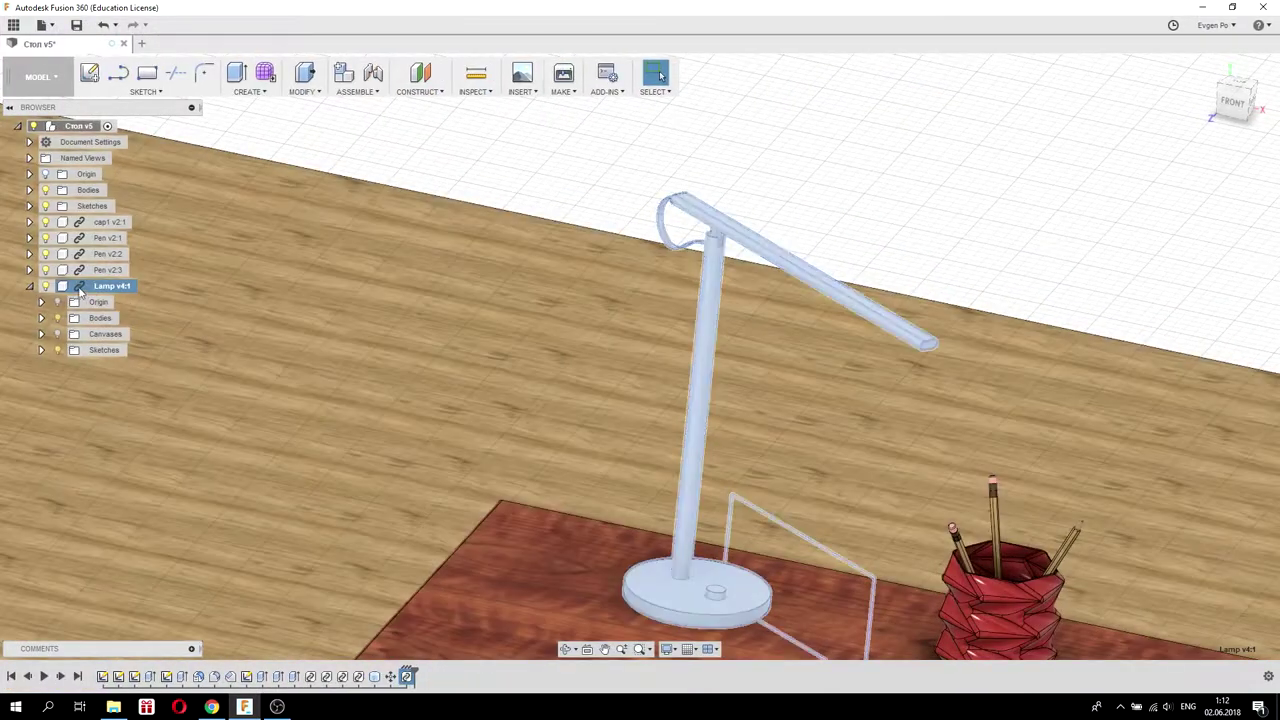
{"action": "right_click", "coordinate": [80, 287]}
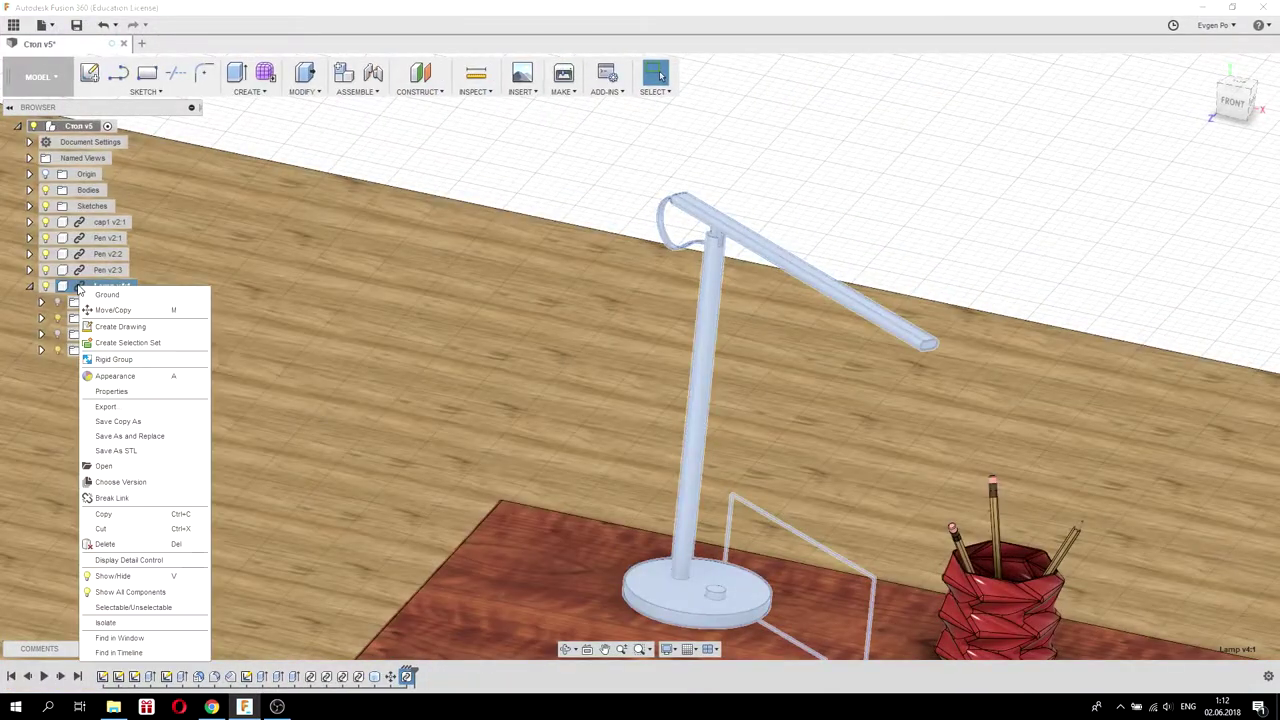
{"action": "left_click", "coordinate": [91, 500]}
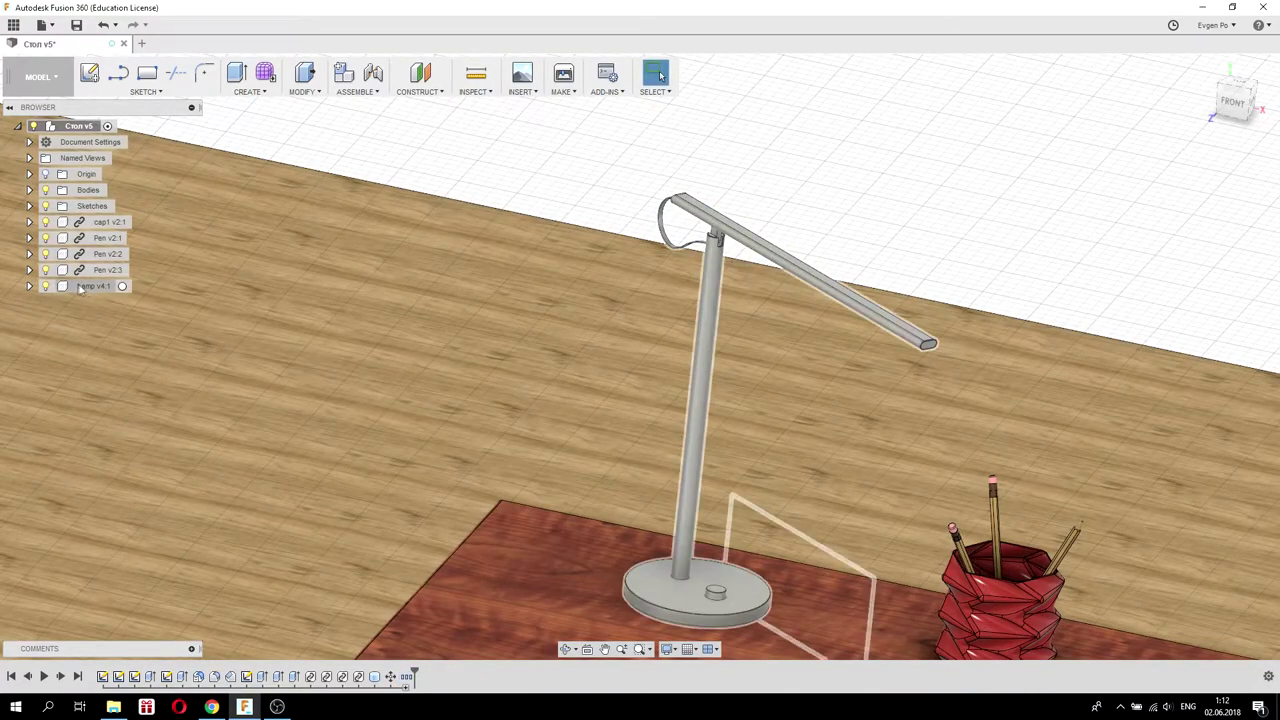
{"action": "left_click", "coordinate": [29, 286]}
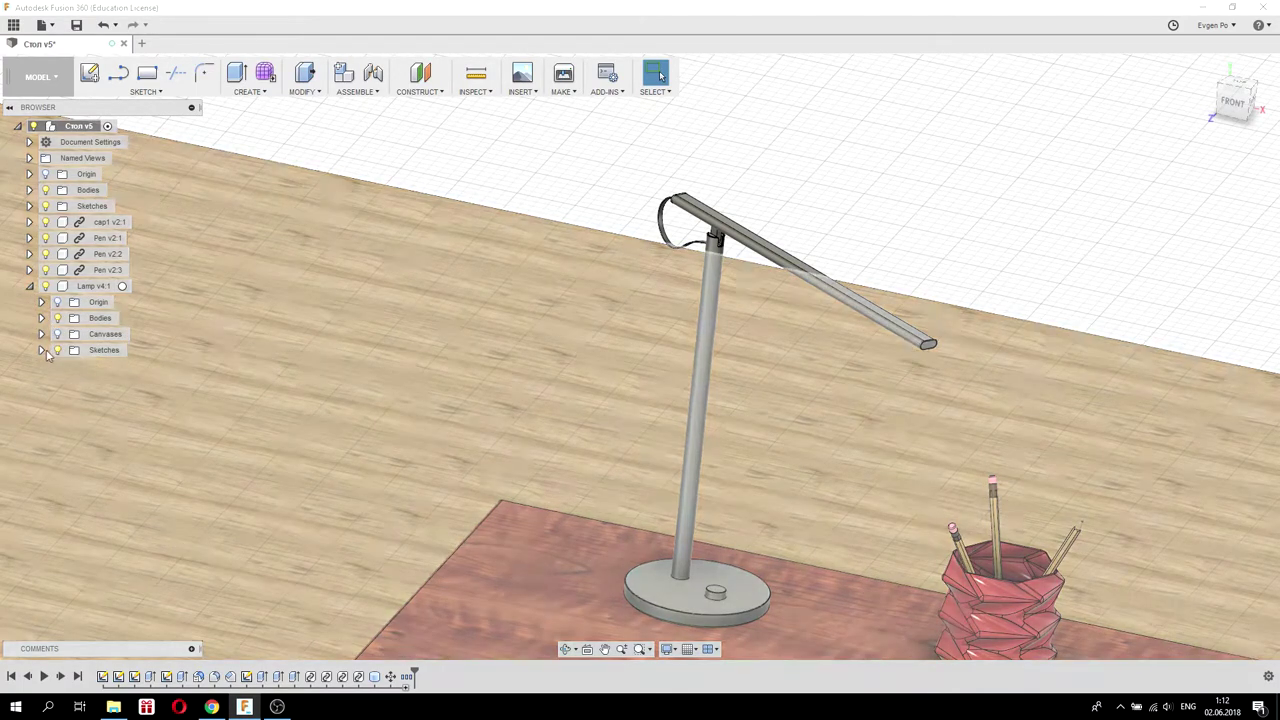
Inspect the lamp's Sketches folder and the table-top face, then bring up Lamp v4:1's context menu.
{"action": "left_click", "coordinate": [41, 350]}
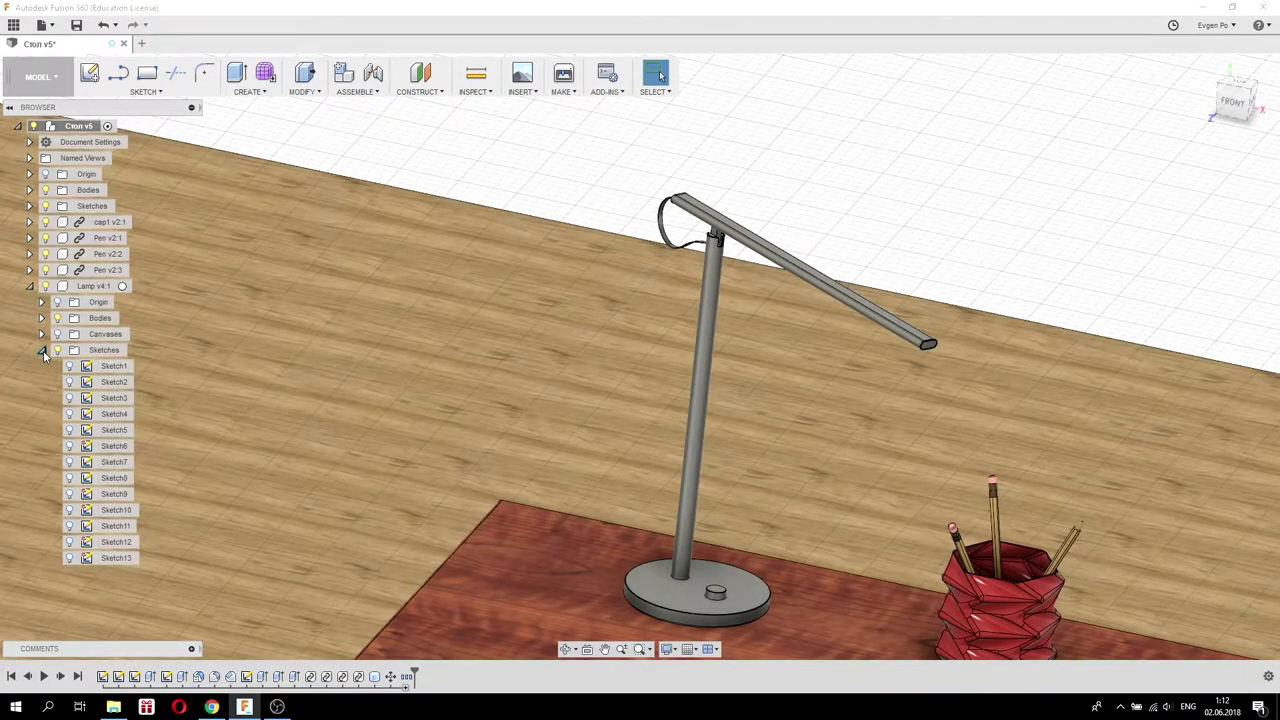
{"action": "left_click", "coordinate": [41, 350]}
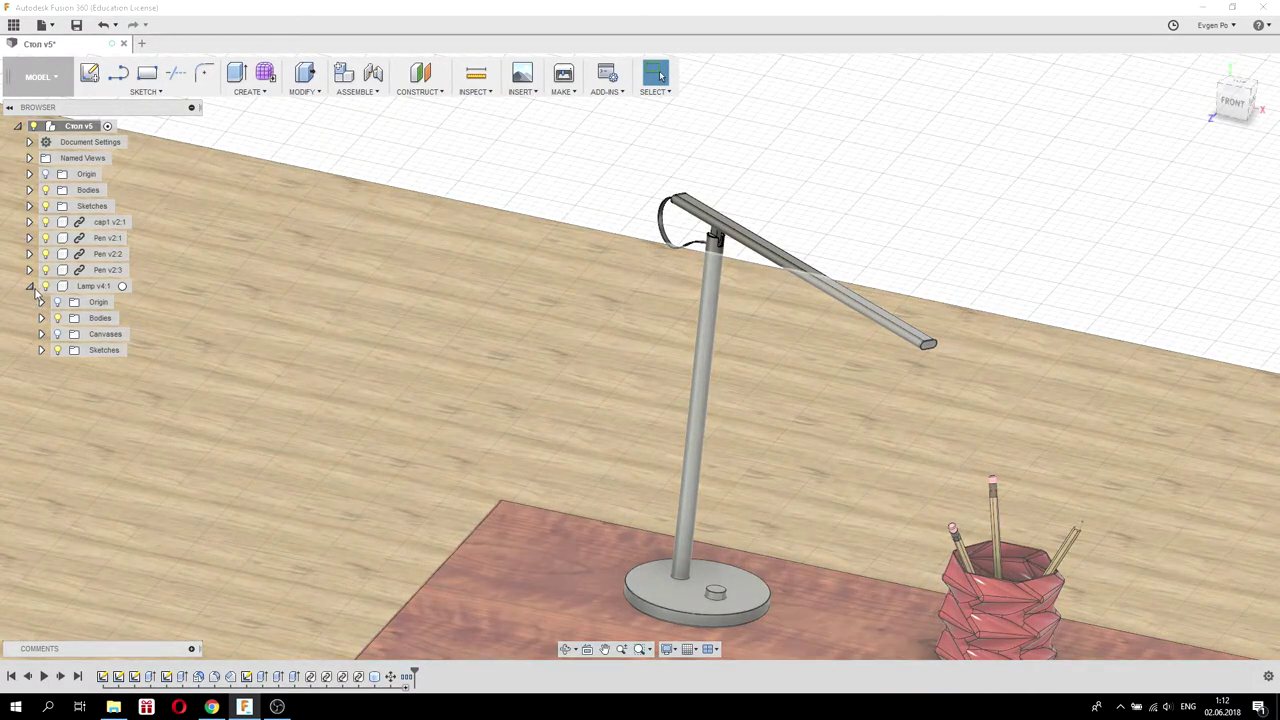
{"action": "left_click", "coordinate": [342, 300]}
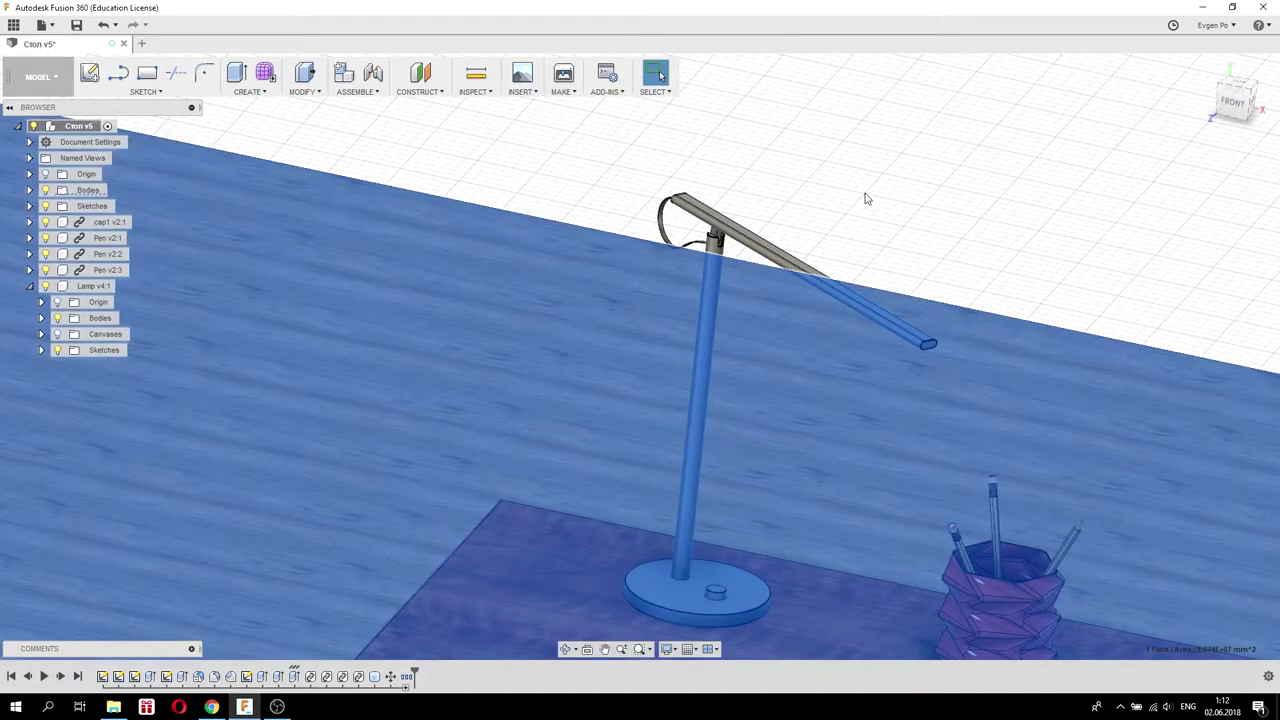
{"action": "left_click", "coordinate": [868, 202]}
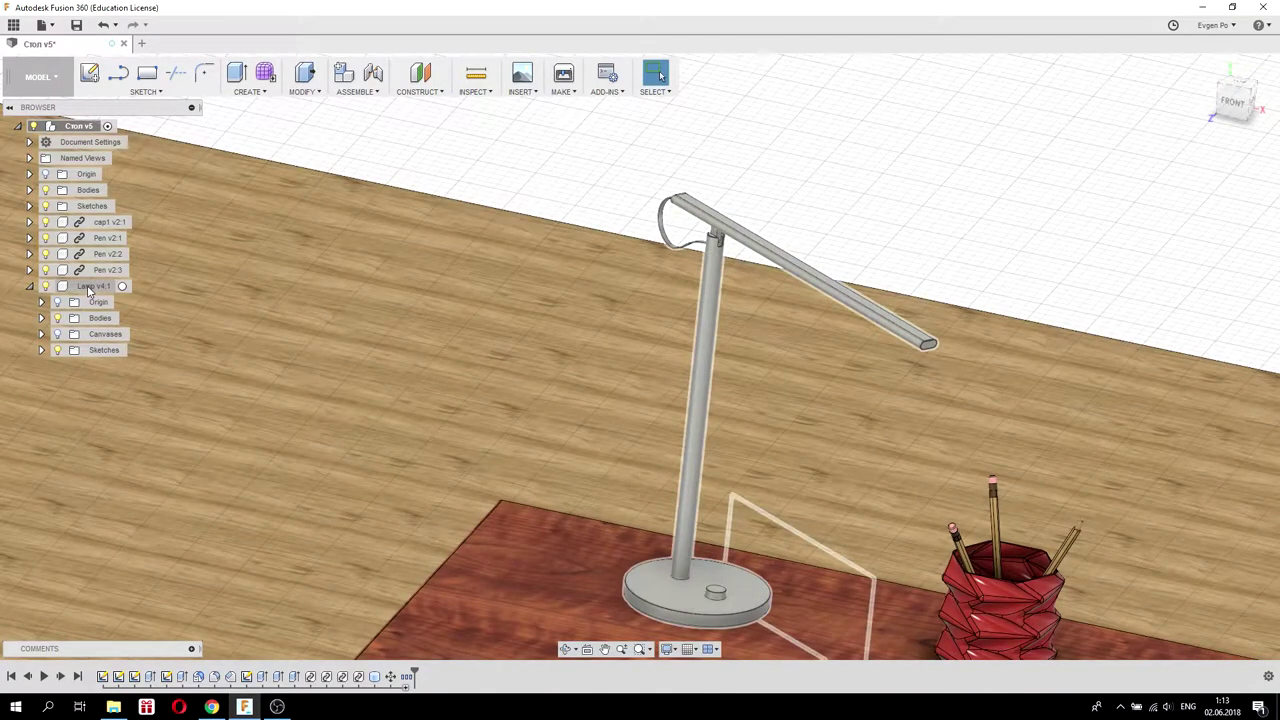
{"action": "right_click", "coordinate": [90, 288]}
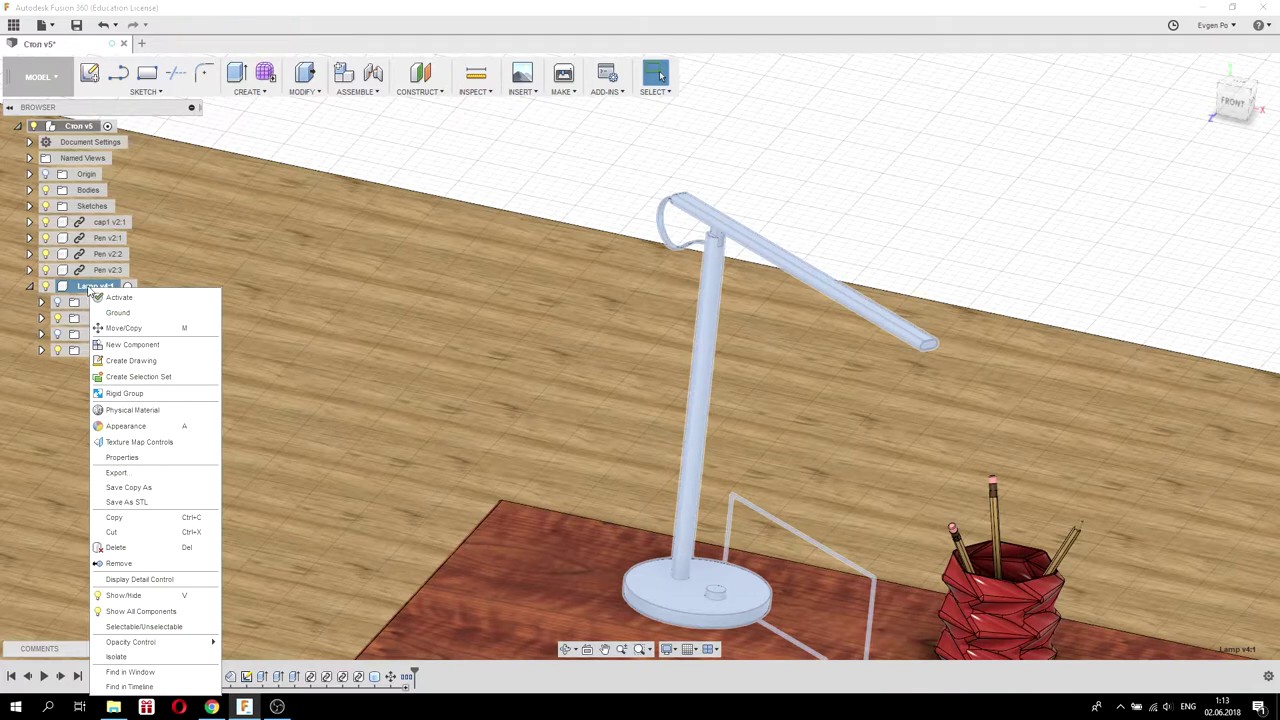
Isolate Lamp v4:1, deselect it, and zoom out and orbit around the lone lamp.
{"action": "left_click", "coordinate": [150, 657]}
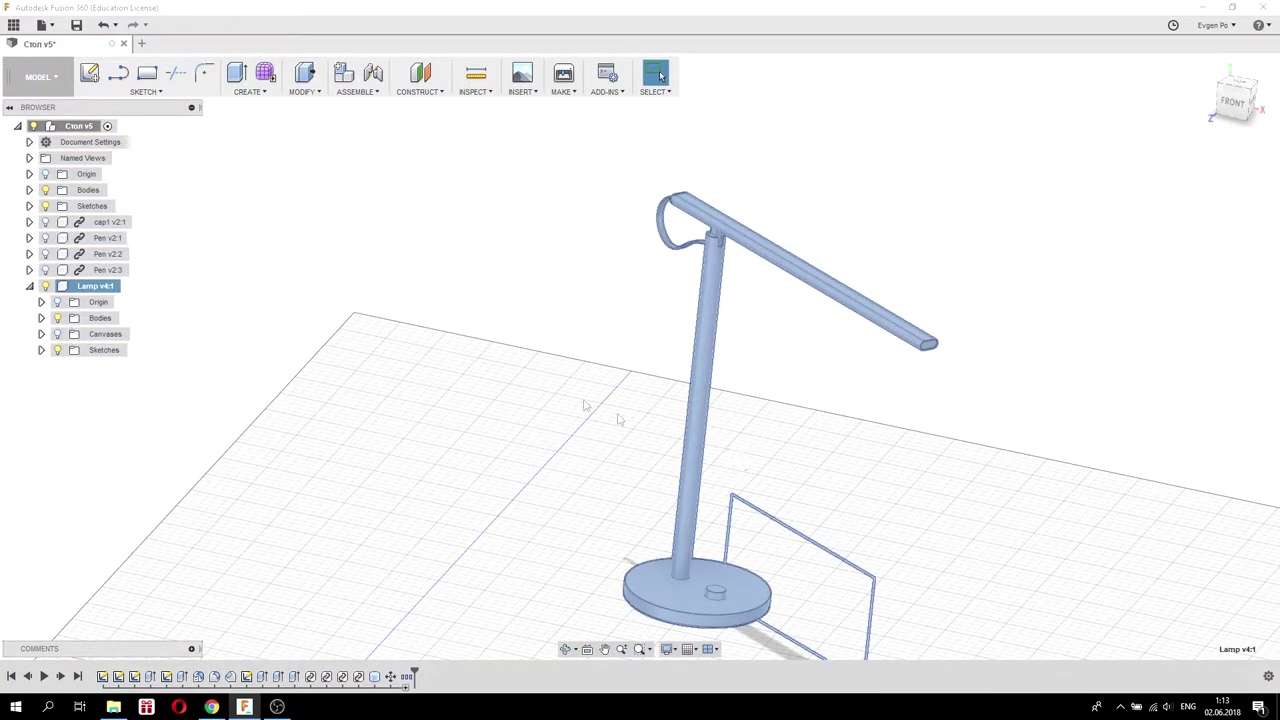
{"action": "left_click", "coordinate": [493, 318]}
{"action": "scroll", "coordinate": [438, 328], "scroll_direction": "down", "scroll_amount": 3}
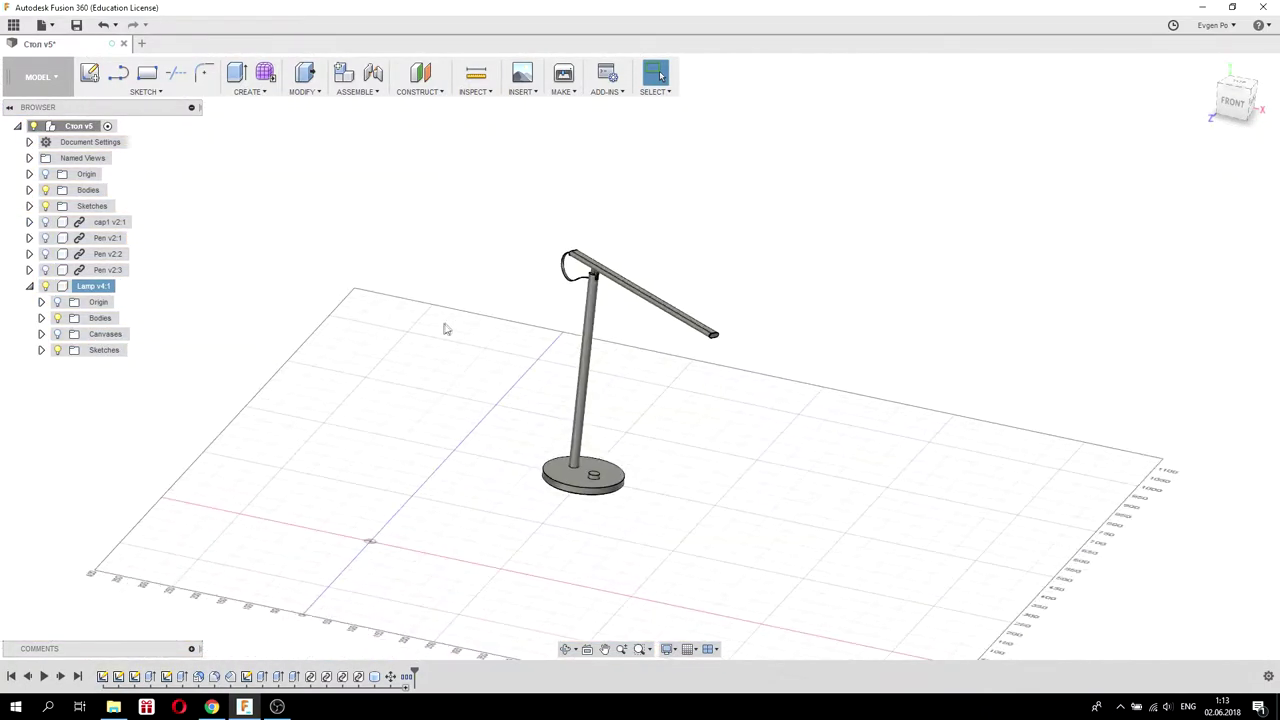
{"action": "mouse_move", "coordinate": [477, 313]}
{"action": "middle_mouse_down", "text": "shift"}
{"action": "mouse_move", "coordinate": [445, 239]}
{"action": "mouse_move", "coordinate": [443, 263]}
{"action": "mouse_move", "coordinate": [414, 274]}
{"action": "mouse_move", "coordinate": [380, 246]}
{"action": "mouse_move", "coordinate": [449, 266]}
{"action": "mouse_move", "coordinate": [446, 291]}
{"action": "mouse_move", "coordinate": [473, 282]}
{"action": "middle_mouse_up", "text": "shift"}
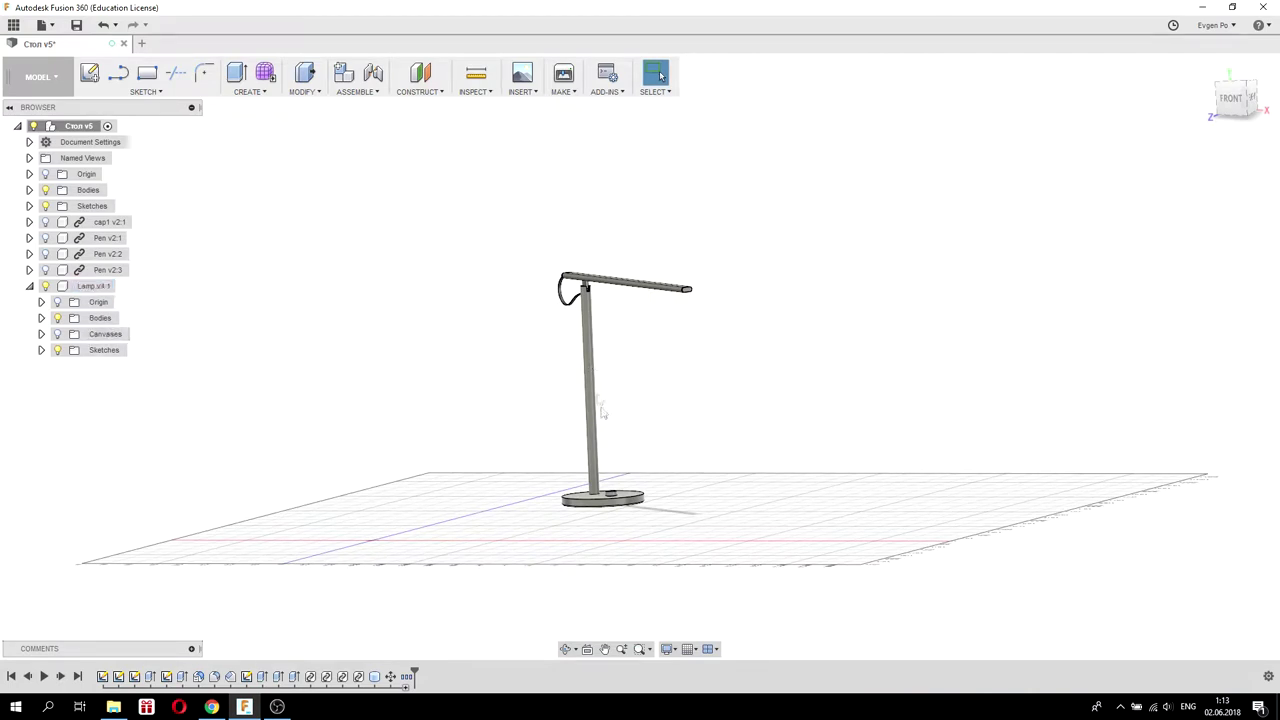
{"action": "left_click", "coordinate": [62, 84]}
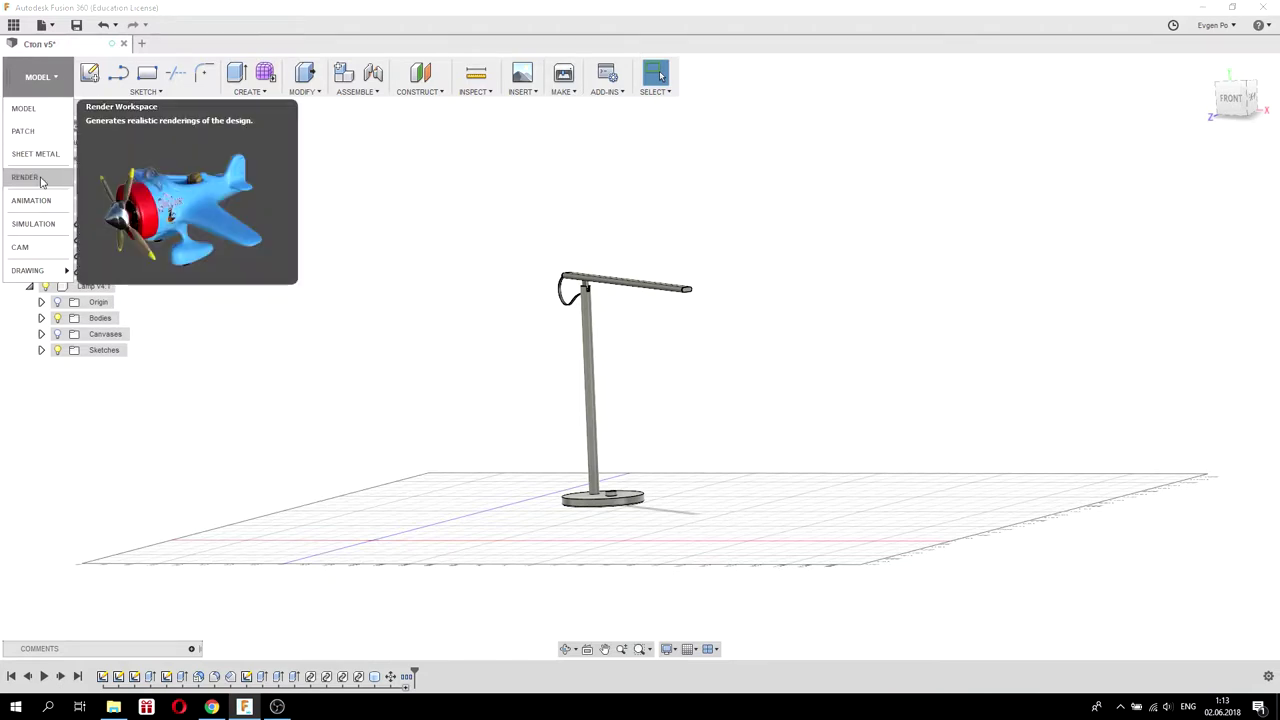
Switch to the Render workspace and restore default scene settings for a light grey background.
{"action": "left_click", "coordinate": [39, 179]}
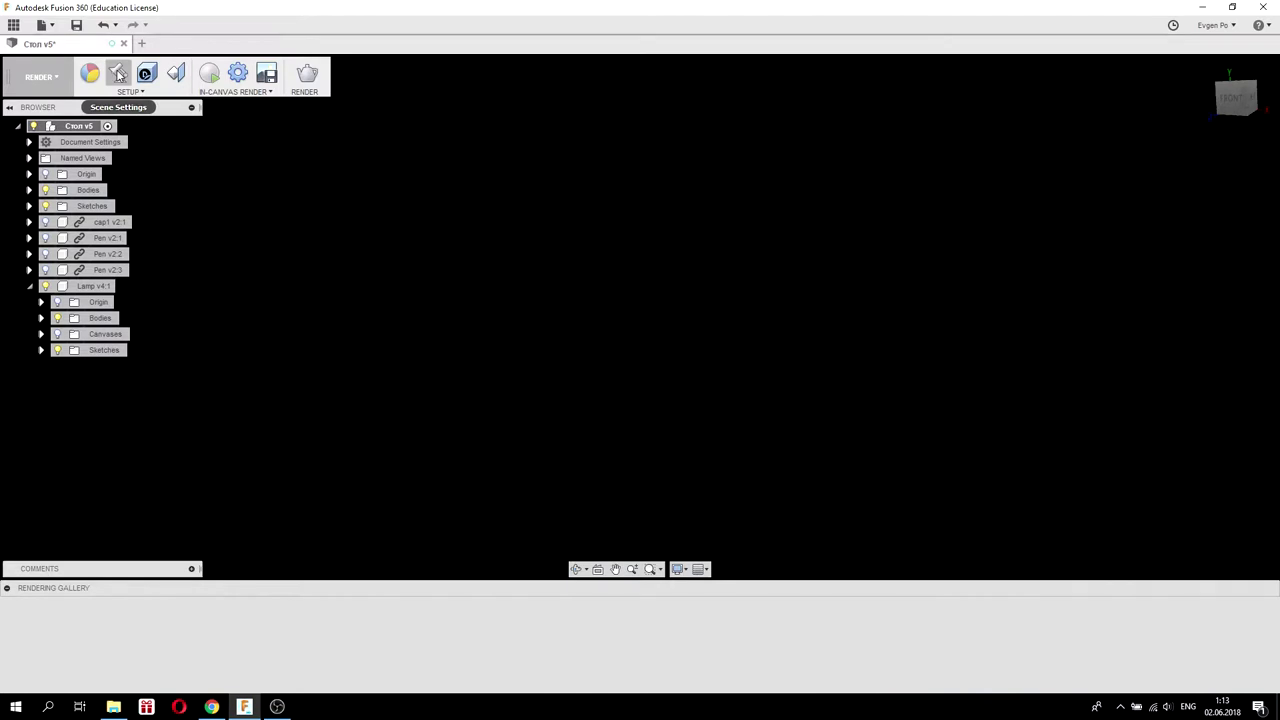
{"action": "left_click", "coordinate": [119, 76]}
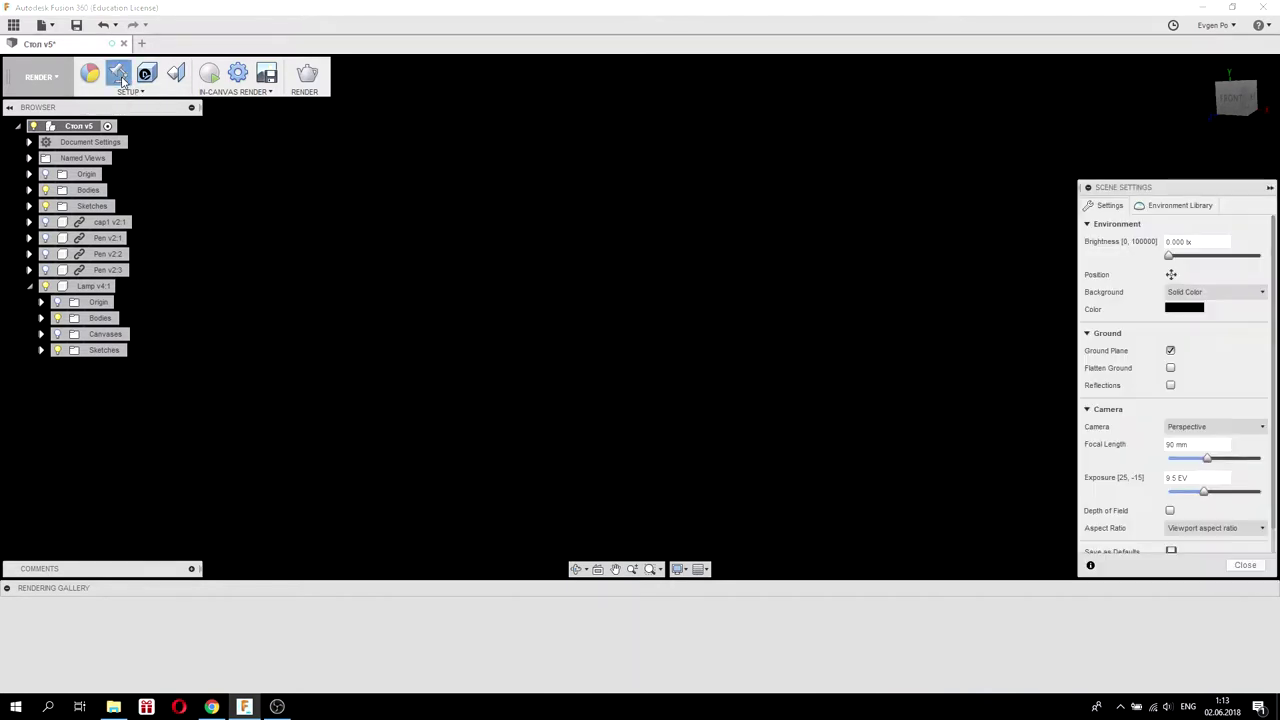
{"action": "scroll", "coordinate": [1205, 380], "scroll_direction": "down", "scroll_amount": 1}
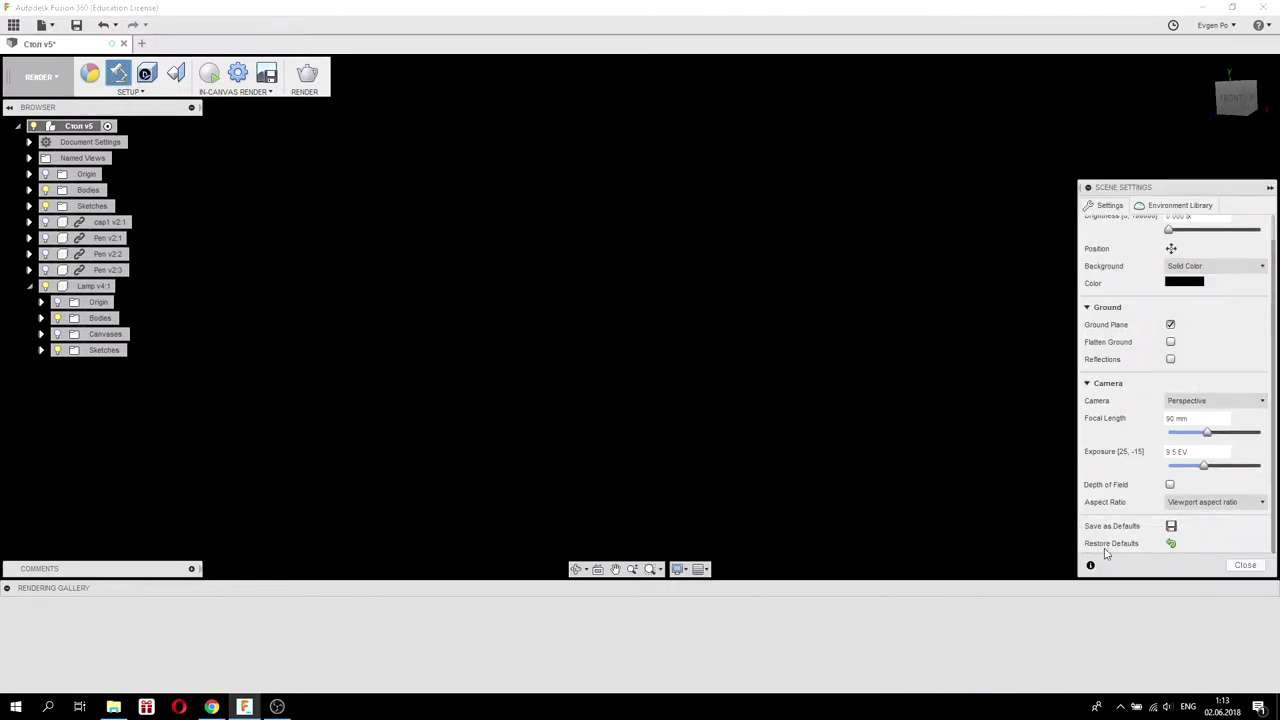
{"action": "left_click", "coordinate": [1171, 543]}
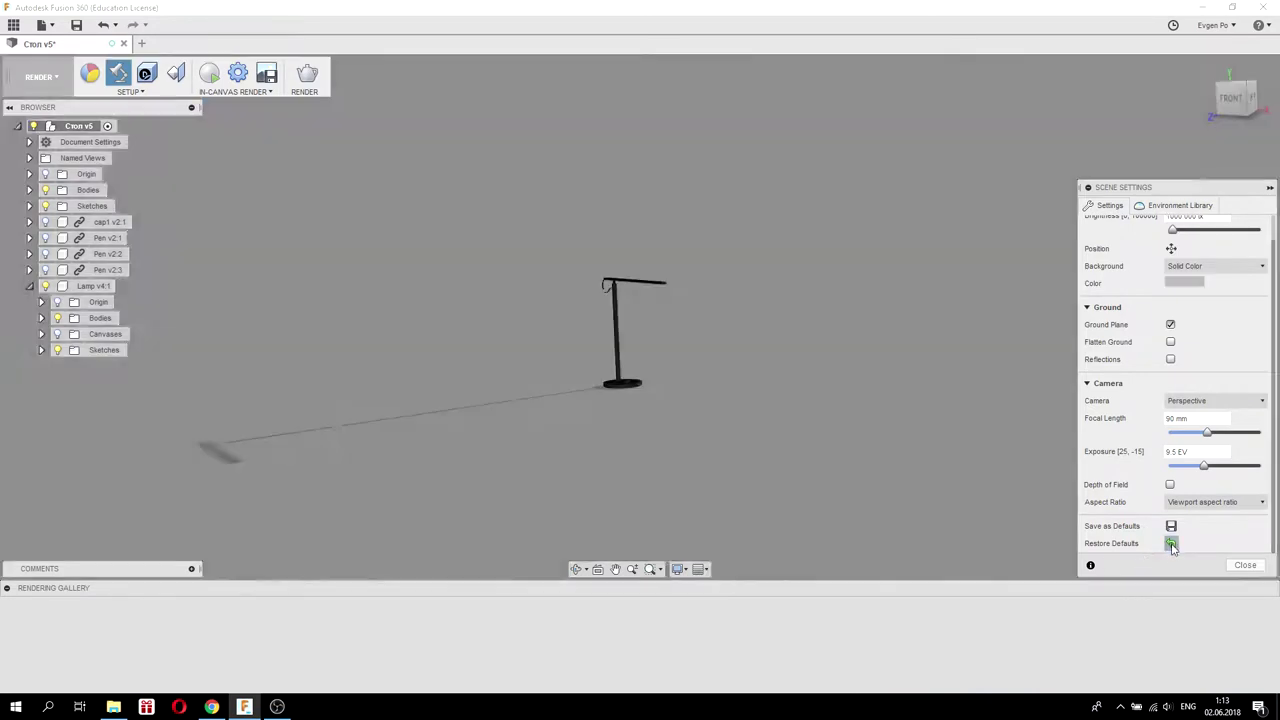
{"action": "left_click", "coordinate": [1245, 565]}
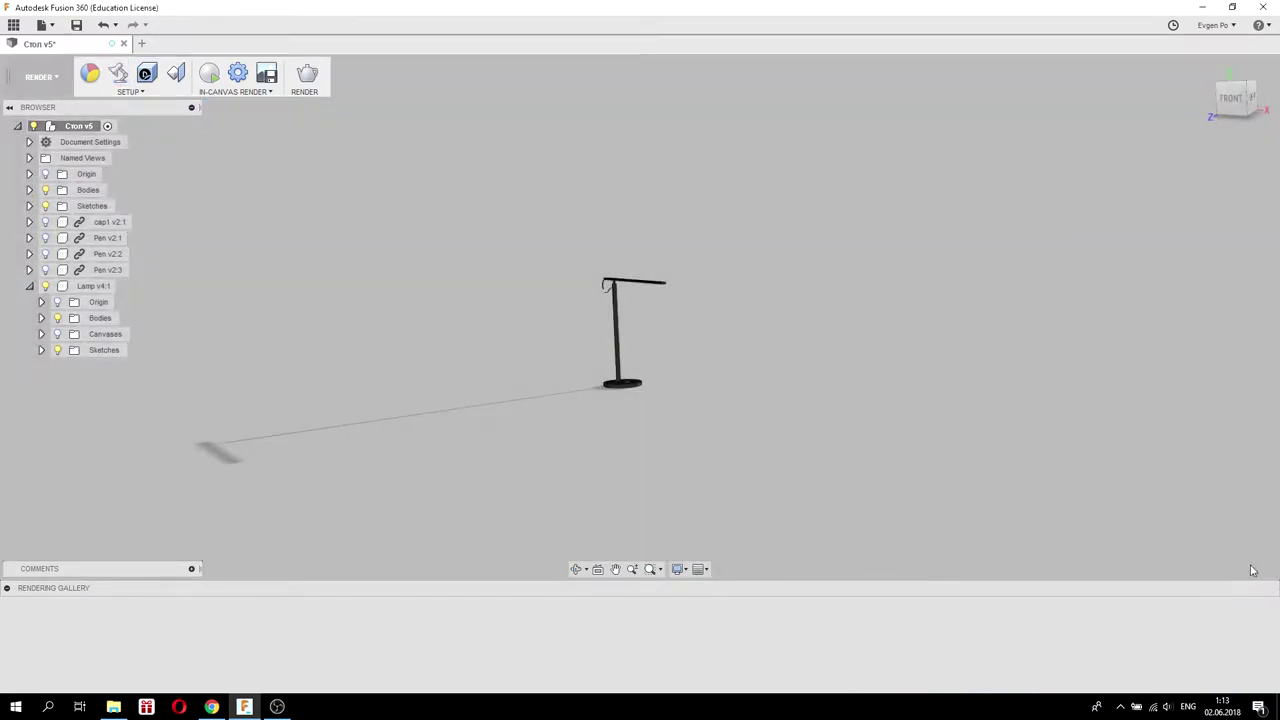
{"action": "mouse_move", "coordinate": [700, 314]}
{"action": "middle_mouse_down", "text": "shift"}
{"action": "mouse_move", "coordinate": [684, 343]}
{"action": "mouse_move", "coordinate": [704, 315]}
{"action": "middle_mouse_up", "text": "shift"}
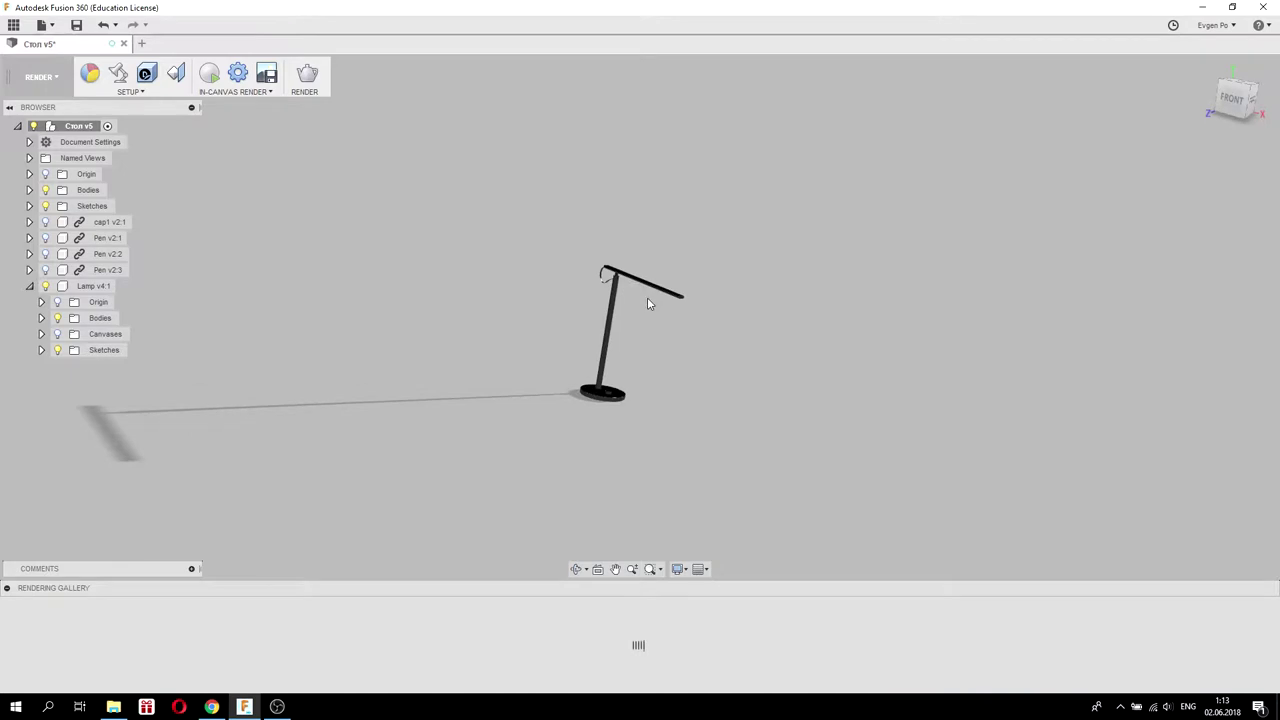
Browse the appearance library's Plastic > Opaque category to find Plastic - Glossy (White).
{"action": "left_click", "coordinate": [91, 78]}
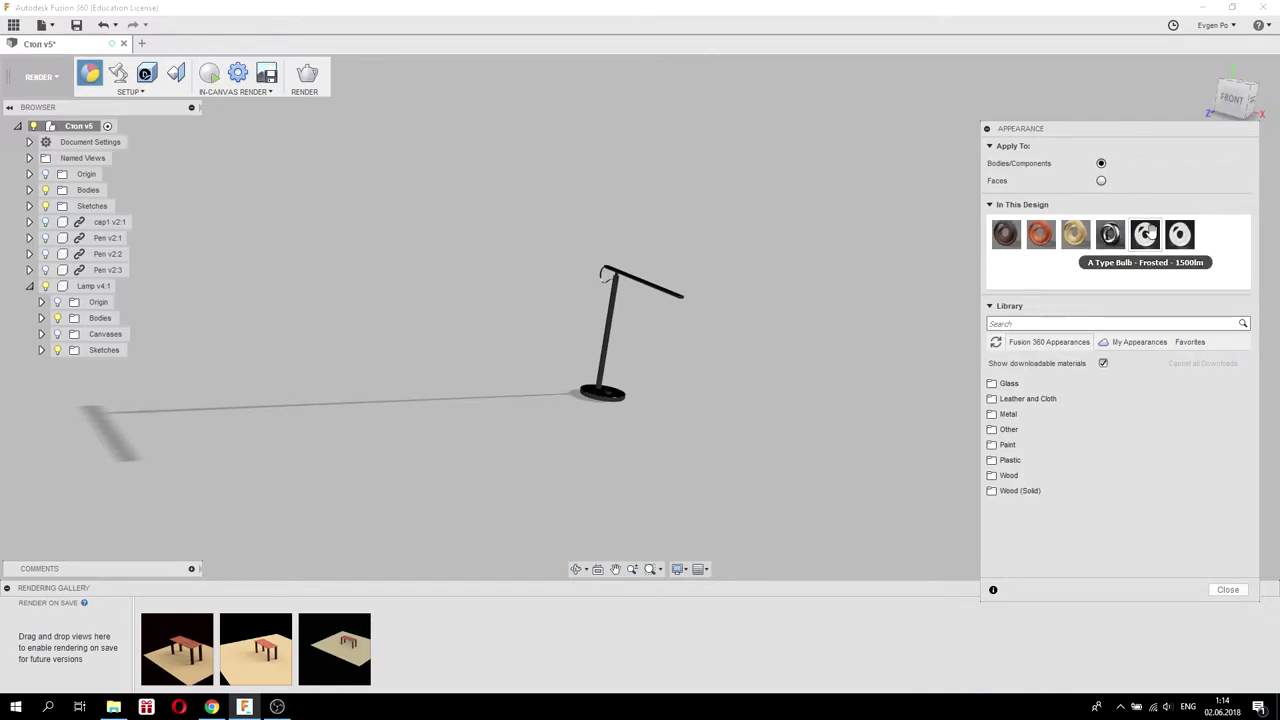
{"action": "middle_click_drag", "start_coordinate": [837, 263], "coordinate": [814, 257], "text": "shift"}
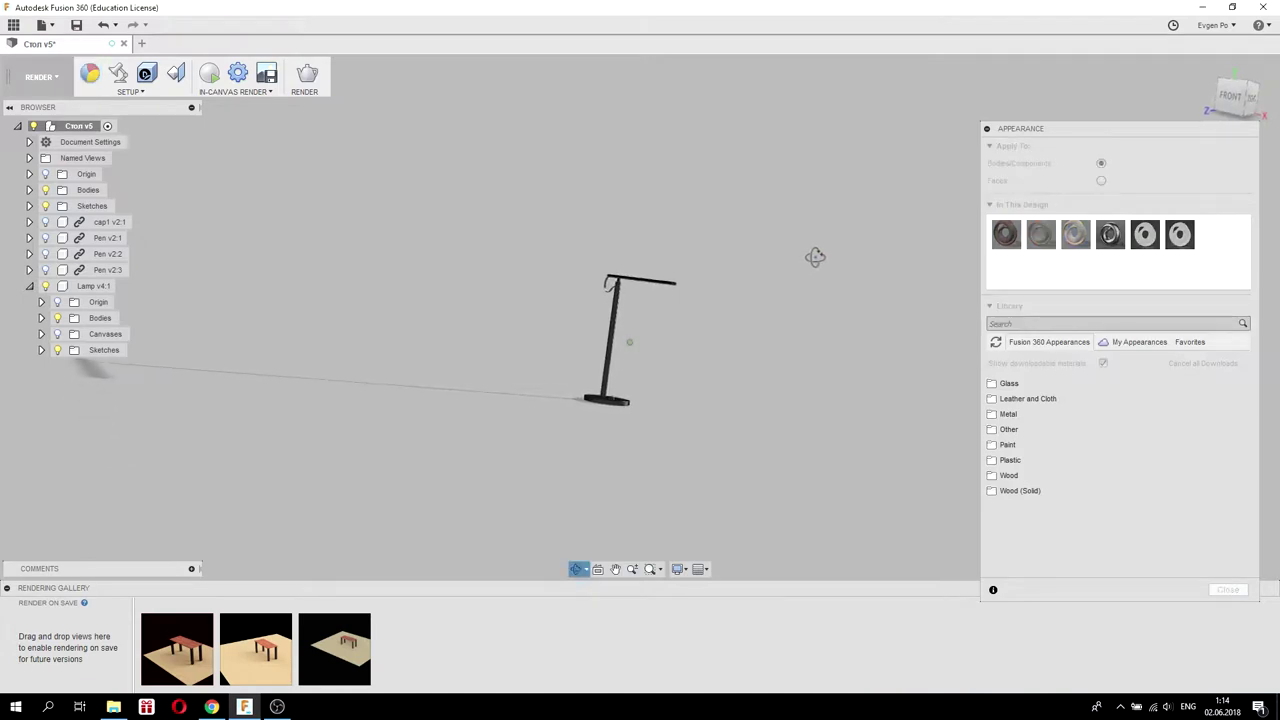
{"action": "left_click", "coordinate": [1010, 461]}
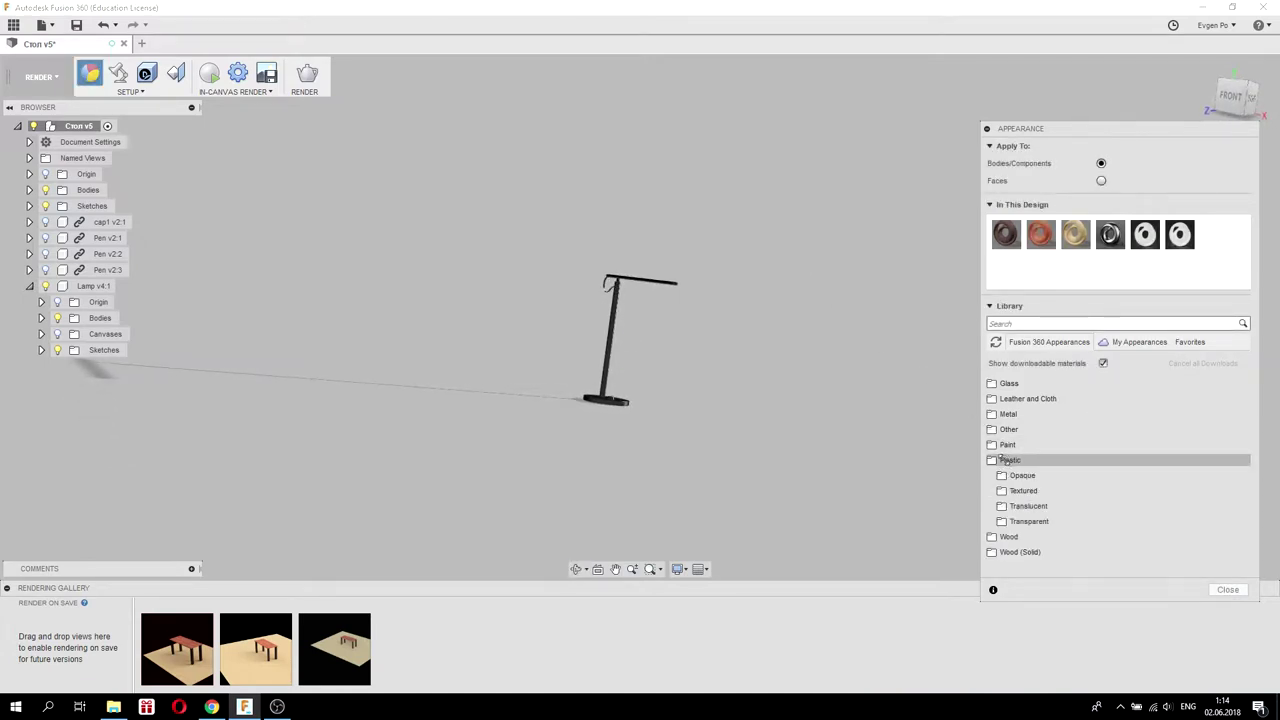
{"action": "left_click", "coordinate": [1020, 476]}
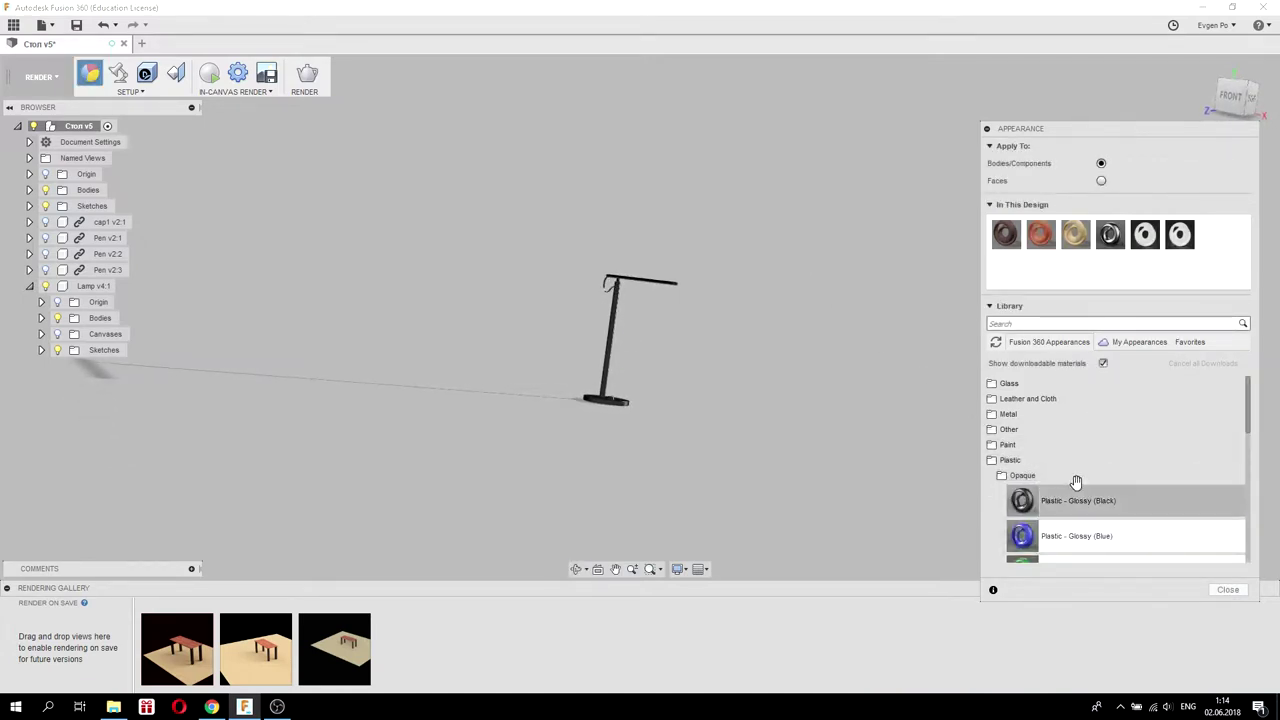
{"action": "scroll", "coordinate": [1076, 484], "scroll_direction": "down", "scroll_amount": 1}
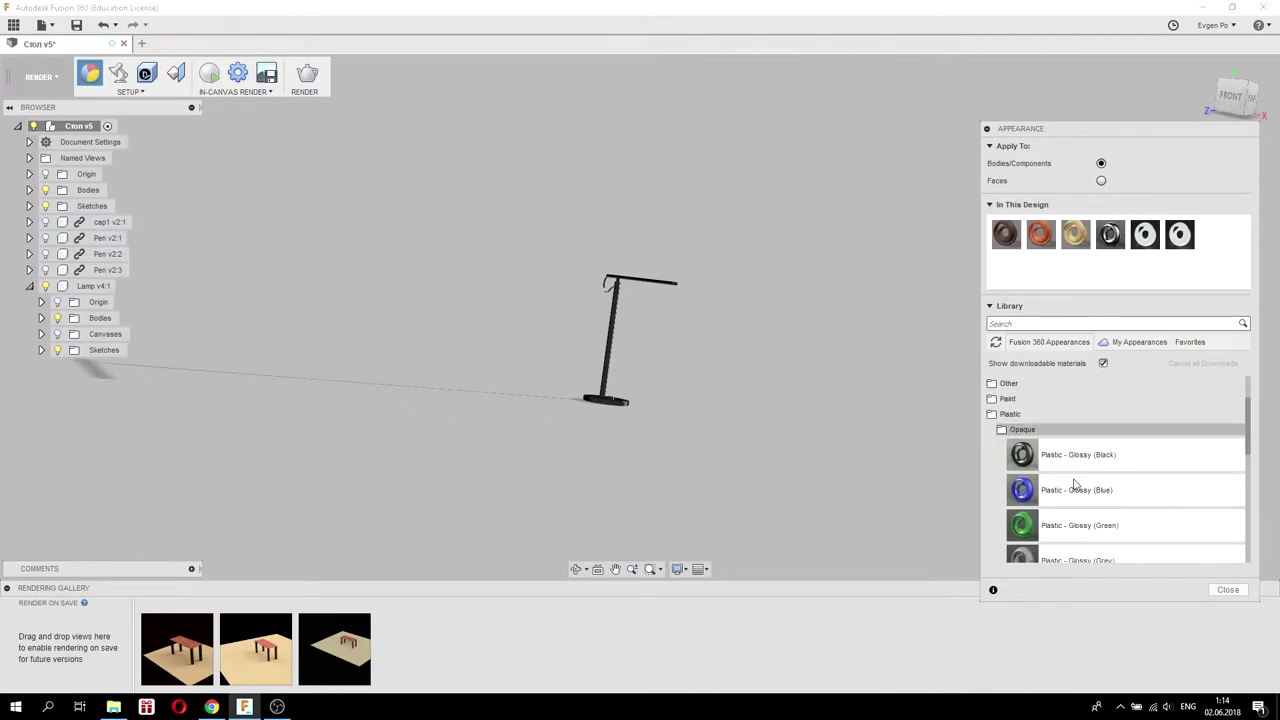
{"action": "scroll", "coordinate": [1076, 484], "scroll_direction": "down", "scroll_amount": 2}
{"action": "scroll", "coordinate": [1077, 476], "scroll_direction": "down", "scroll_amount": 3}
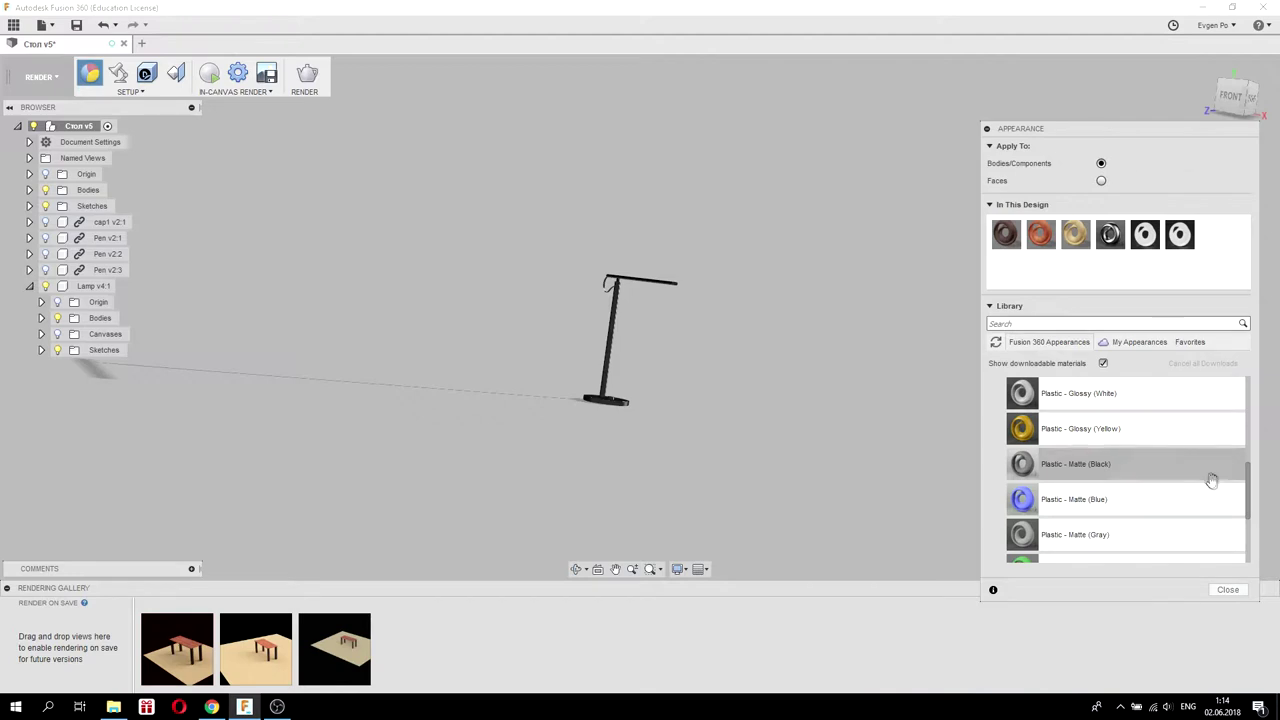
{"action": "scroll", "coordinate": [1210, 485], "scroll_direction": "down", "scroll_amount": 3}
{"action": "scroll", "coordinate": [1211, 486], "scroll_direction": "up", "scroll_amount": 3}
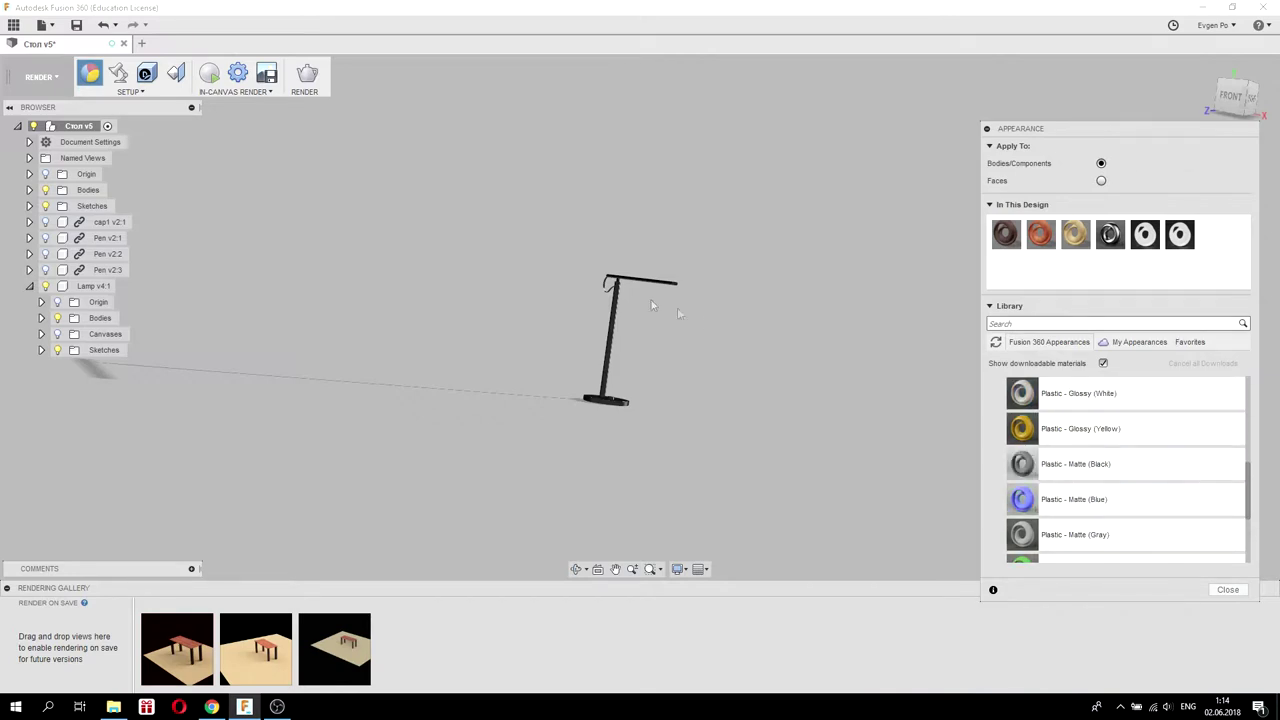
{"action": "scroll", "coordinate": [613, 290], "scroll_direction": "up", "scroll_amount": 1}
{"action": "middle_click_drag", "start_coordinate": [613, 290], "coordinate": [700, 290], "text": "shift"}
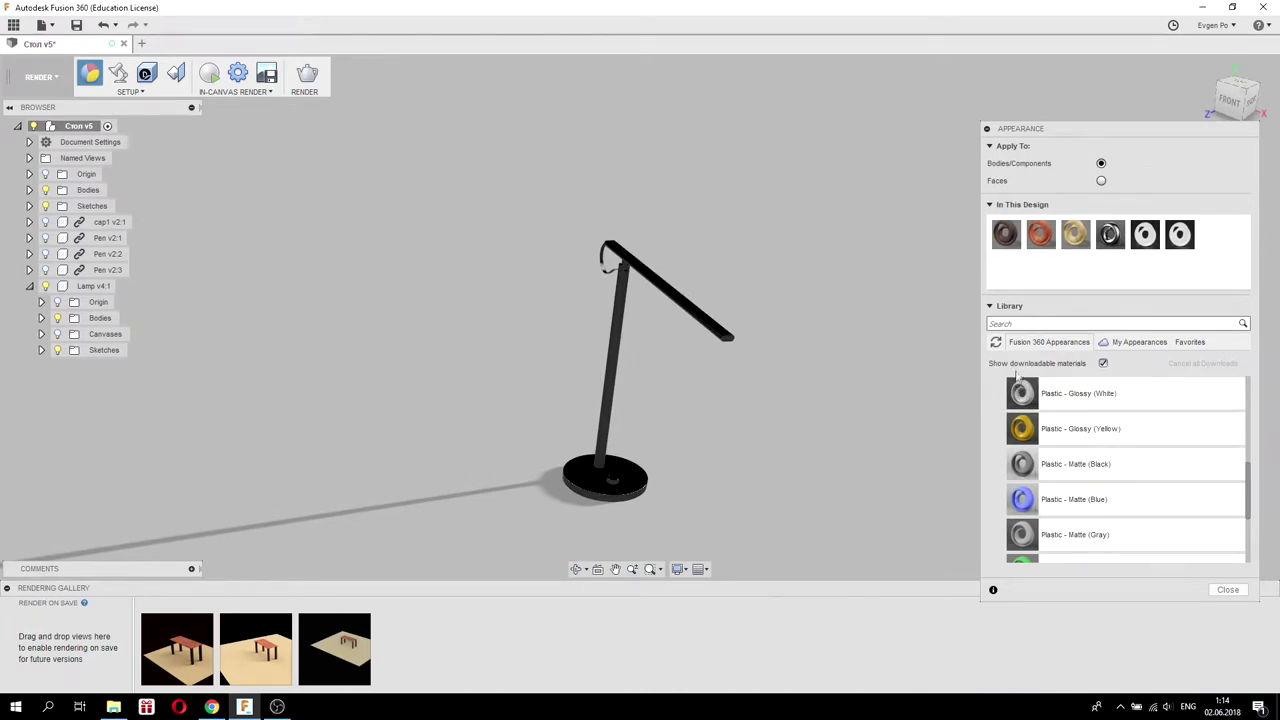
Apply Plastic - Glossy (White) to the lamp base and stem, checking from several angles.
{"action": "mouse_move", "coordinate": [1021, 394]}
{"action": "left_mouse_down"}
{"action": "mouse_move", "coordinate": [668, 372]}
{"action": "mouse_move", "coordinate": [615, 350]}
{"action": "left_mouse_up"}
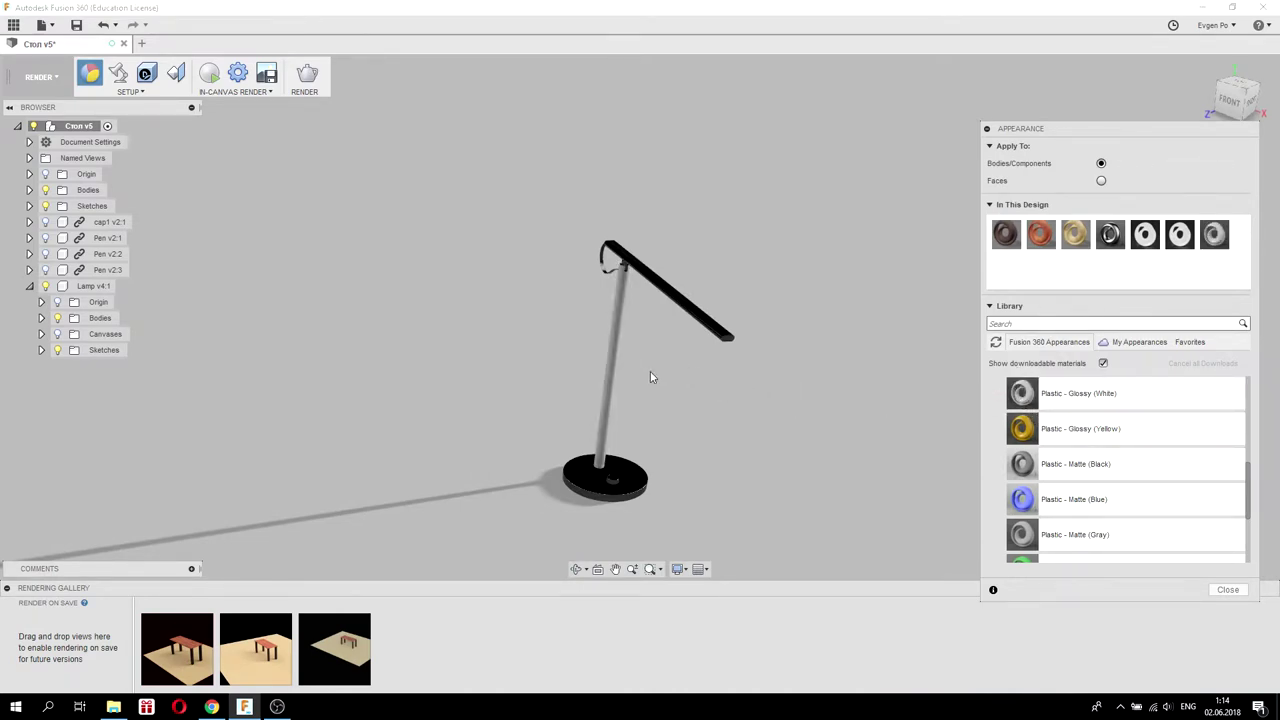
{"action": "left_click_drag", "start_coordinate": [1021, 394], "coordinate": [641, 480]}
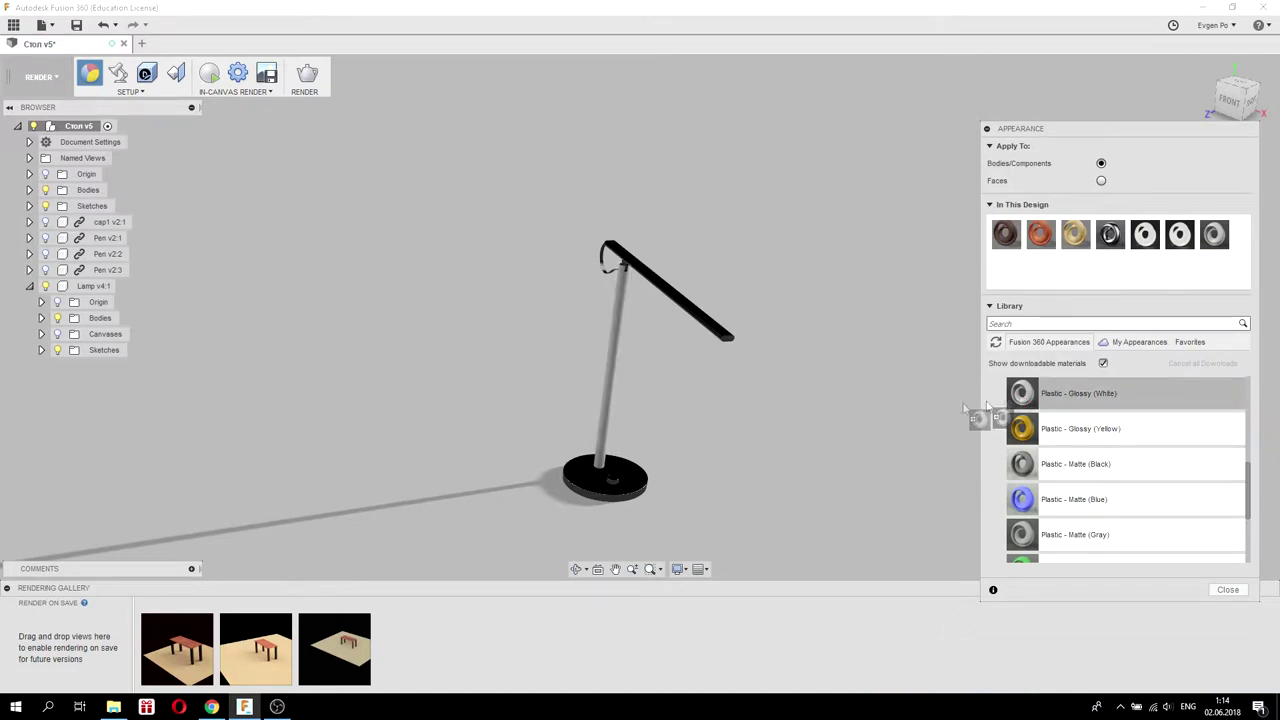
{"action": "left_click_drag", "start_coordinate": [1021, 394], "coordinate": [614, 482]}
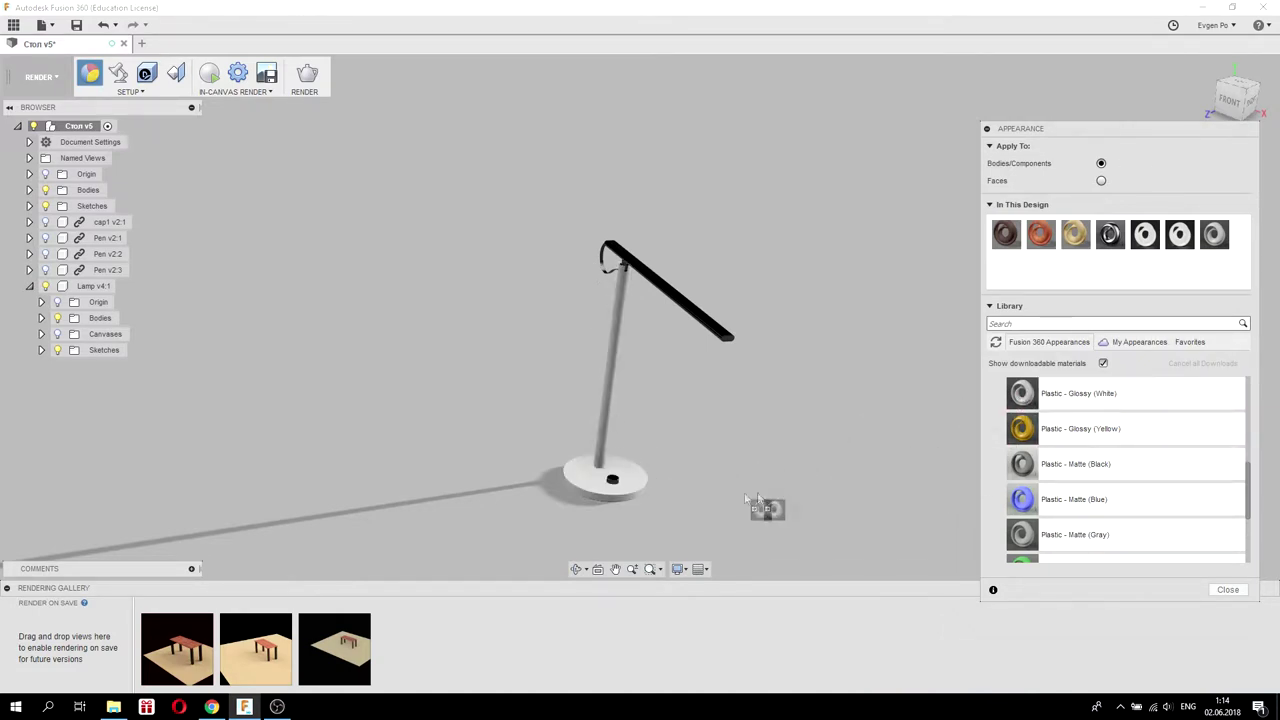
{"action": "middle_click_drag", "start_coordinate": [731, 463], "coordinate": [748, 420], "text": "shift"}
{"action": "scroll", "coordinate": [1146, 466], "scroll_direction": "down", "scroll_amount": 3}
{"action": "scroll", "coordinate": [1146, 466], "scroll_direction": "up", "scroll_amount": 2}
{"action": "scroll", "coordinate": [1148, 470], "scroll_direction": "up", "scroll_amount": 2}
{"action": "scroll", "coordinate": [1149, 475], "scroll_direction": "up", "scroll_amount": 3}
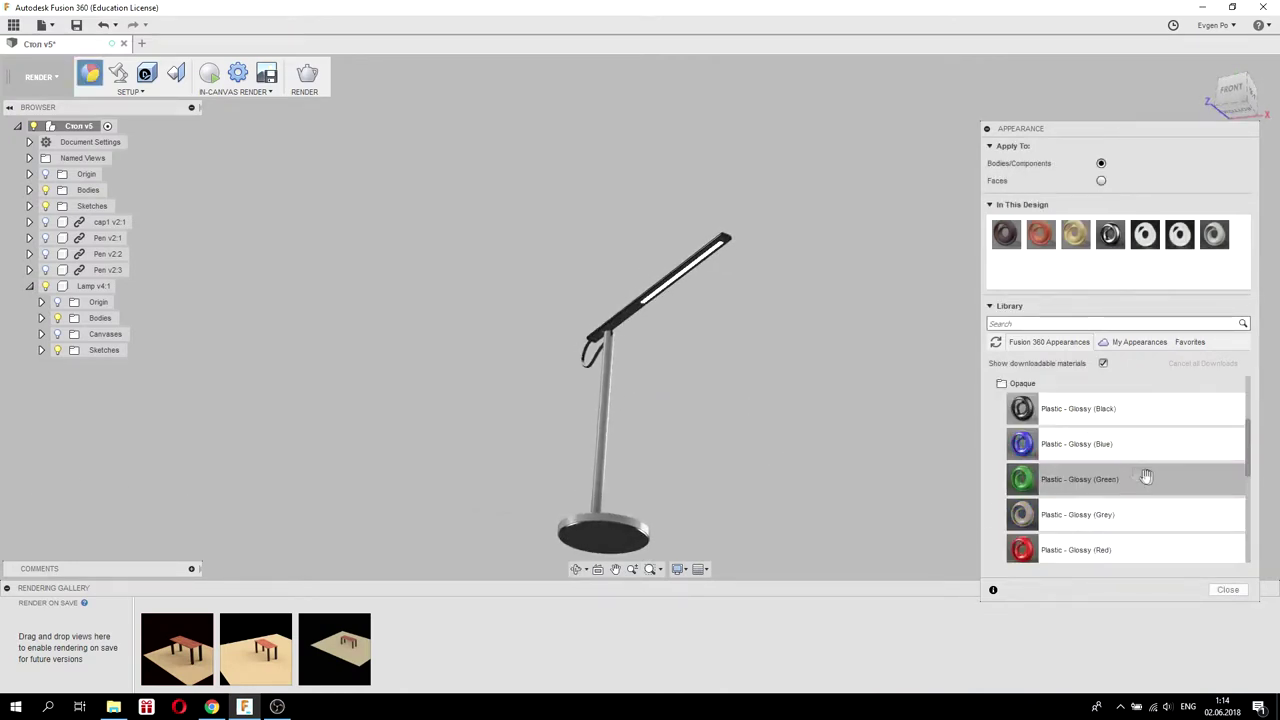
{"action": "left_click_drag", "start_coordinate": [1022, 408], "coordinate": [617, 547]}
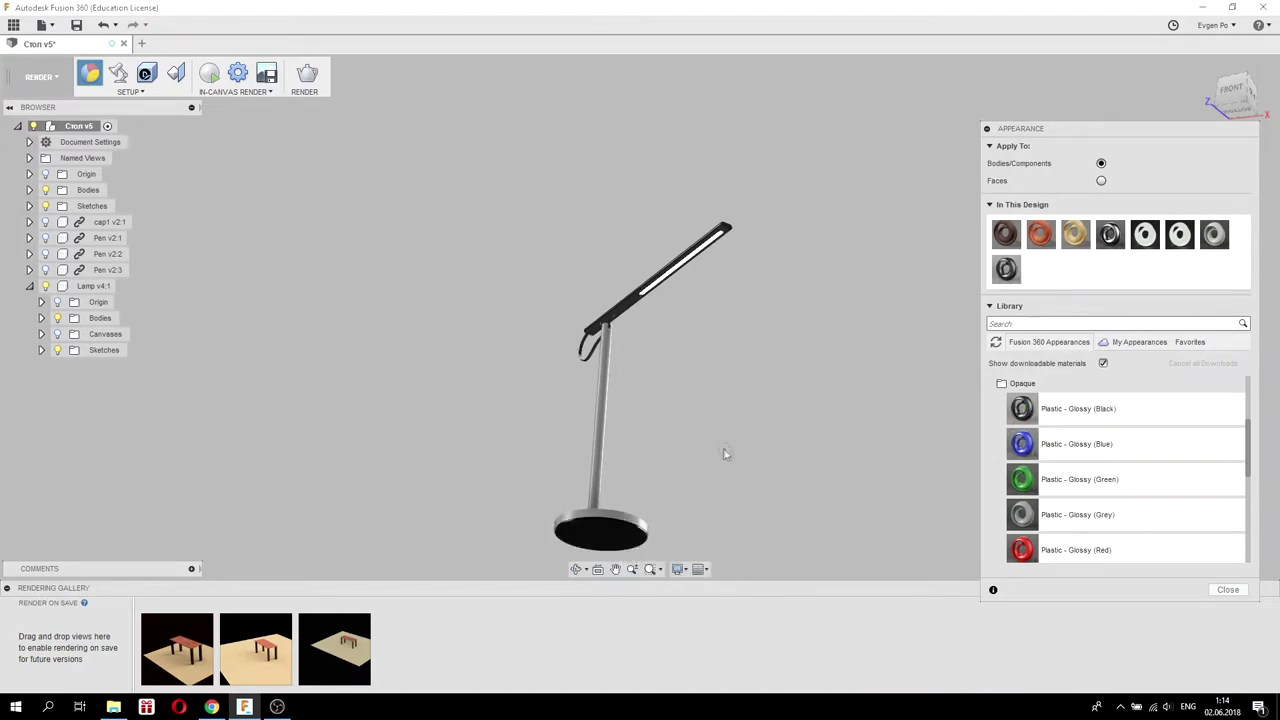
Drag the glossy white appearance onto the lamp arm.
{"action": "middle_click_drag", "start_coordinate": [726, 453], "coordinate": [616, 476], "text": "shift"}
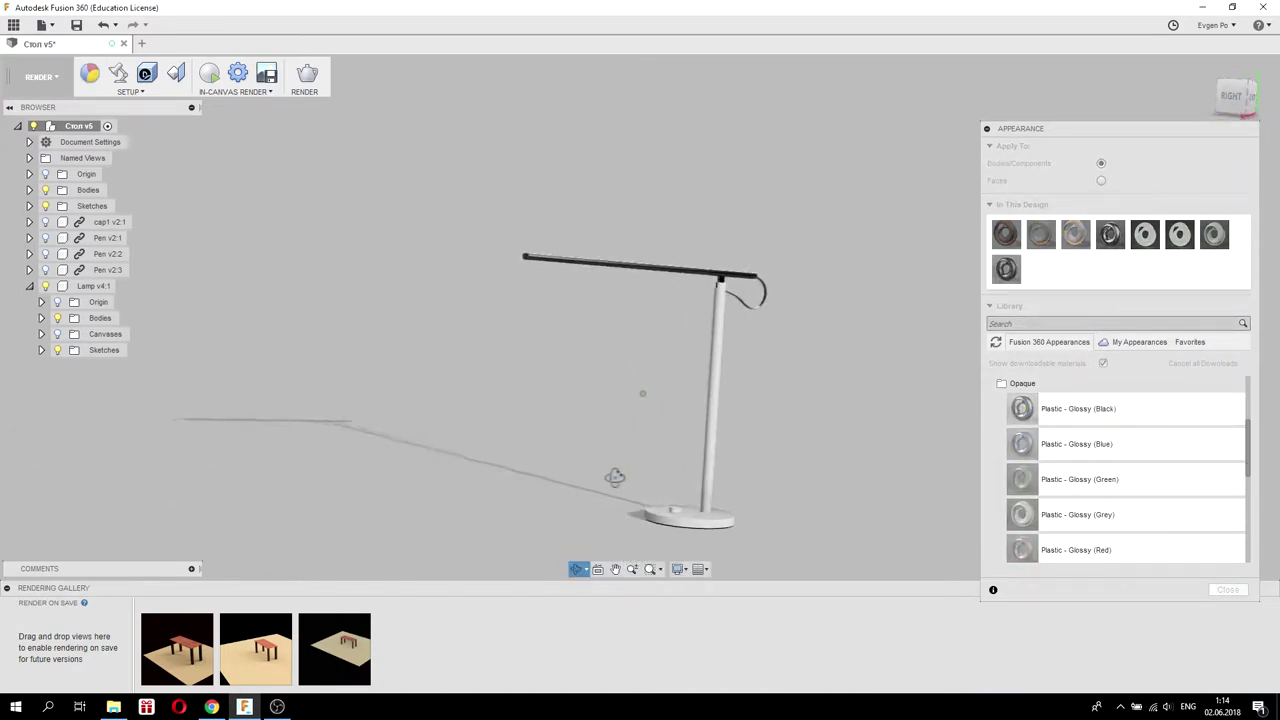
{"action": "middle_click_drag", "start_coordinate": [616, 476], "coordinate": [674, 489], "text": "shift"}
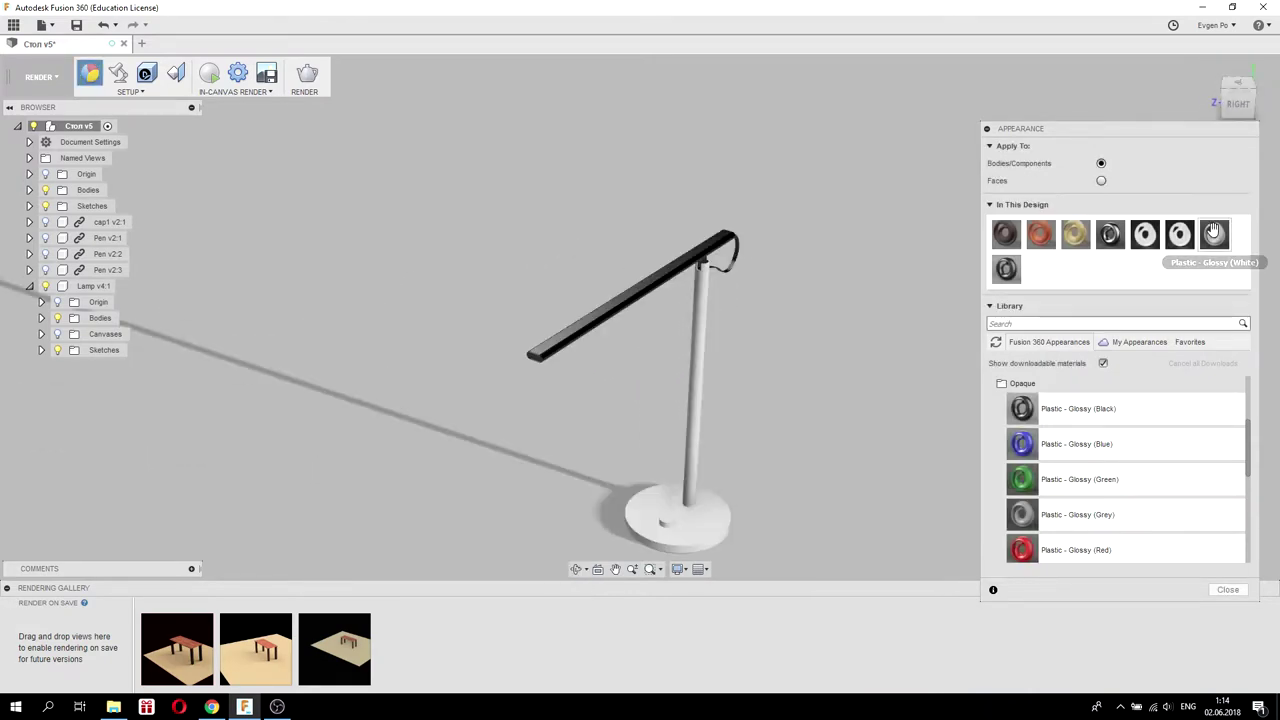
{"action": "left_click_drag", "start_coordinate": [914, 306], "coordinate": [595, 316]}
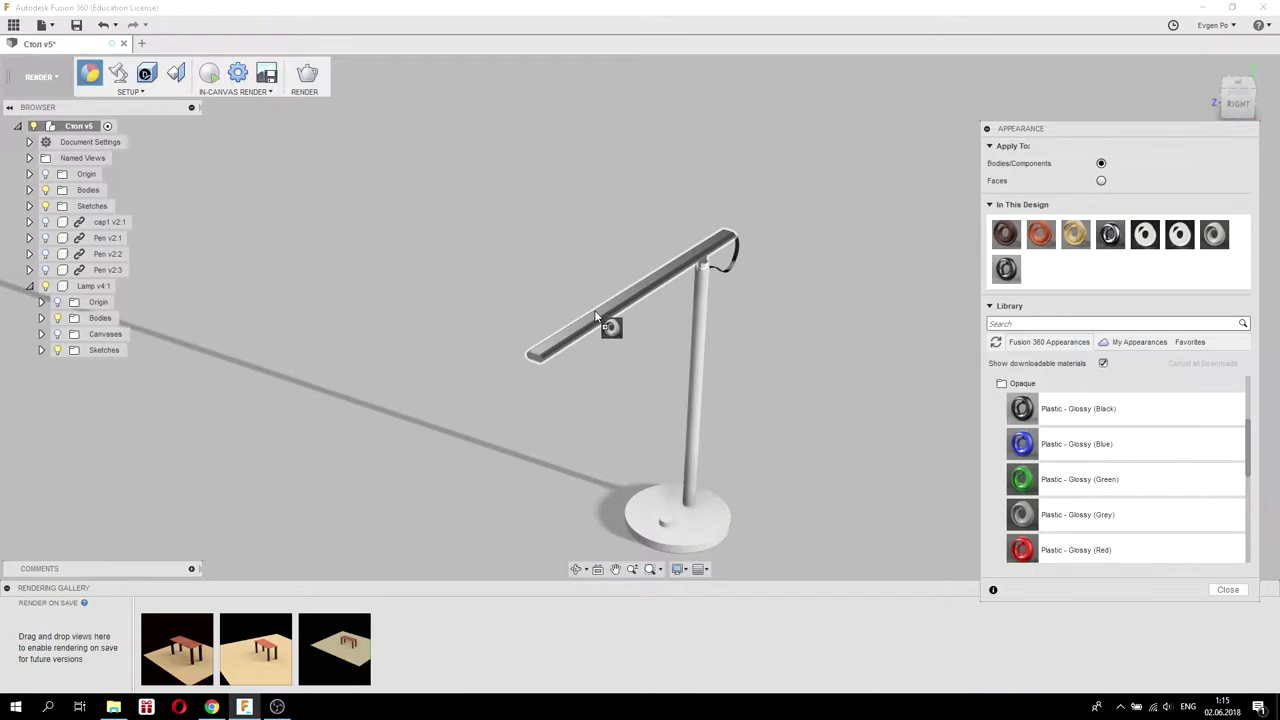
{"action": "left_click_drag", "start_coordinate": [595, 316], "coordinate": [595, 318]}
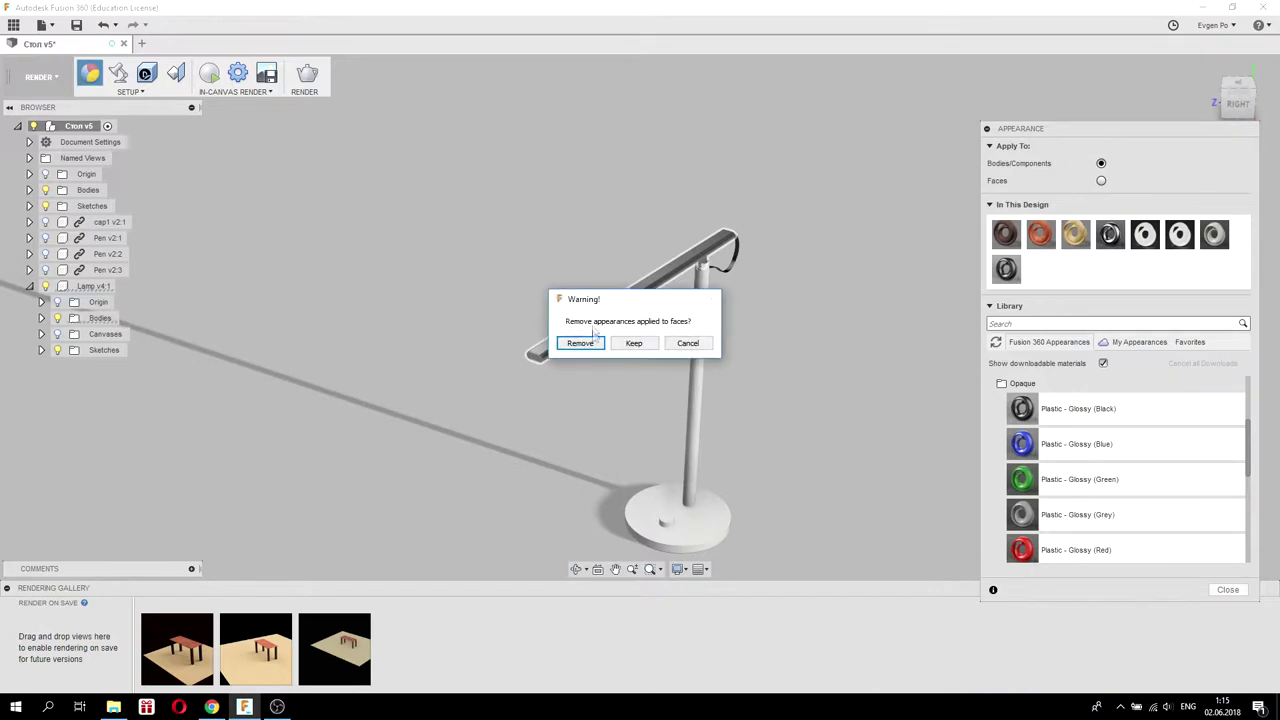
Cancel the warning to keep the arm's existing face appearances, orbiting around the arm.
{"action": "left_click", "coordinate": [688, 343]}
{"action": "middle_click_drag", "start_coordinate": [657, 360], "coordinate": [647, 298], "text": "shift"}
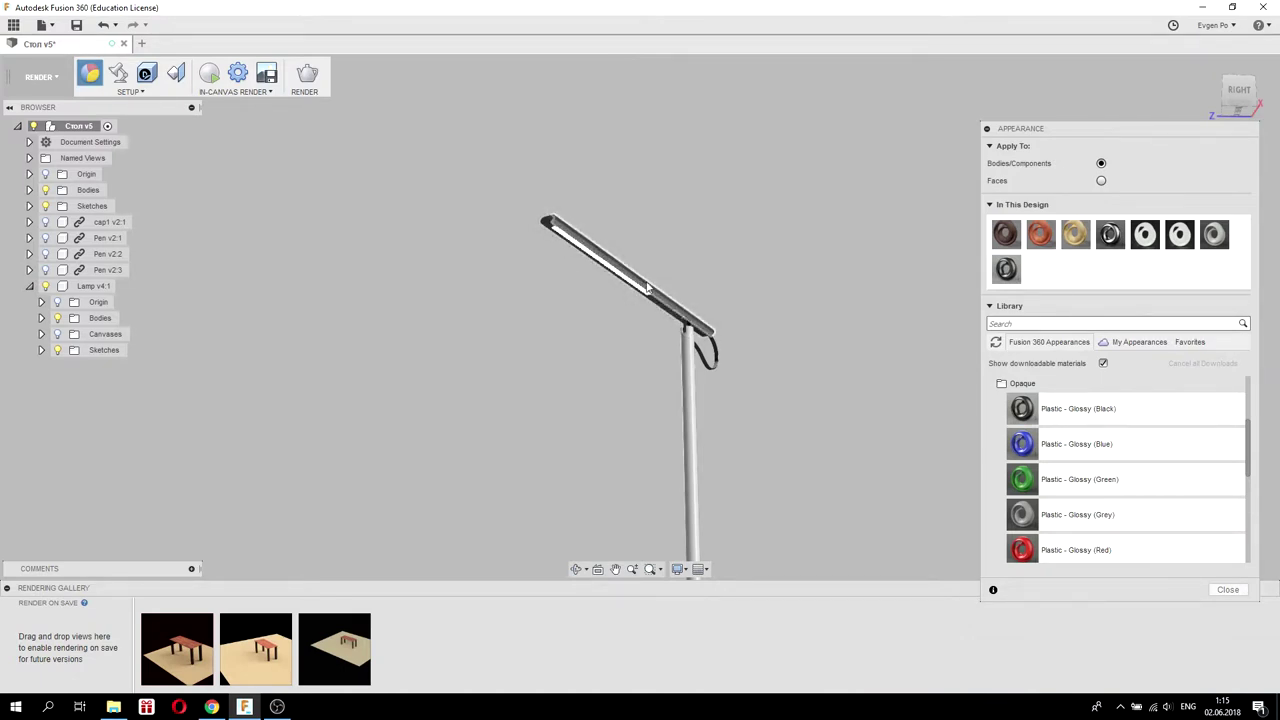
{"action": "mouse_move", "coordinate": [668, 245]}
{"action": "middle_mouse_down", "text": "shift"}
{"action": "mouse_move", "coordinate": [711, 220]}
{"action": "mouse_move", "coordinate": [700, 246]}
{"action": "middle_mouse_up", "text": "shift"}
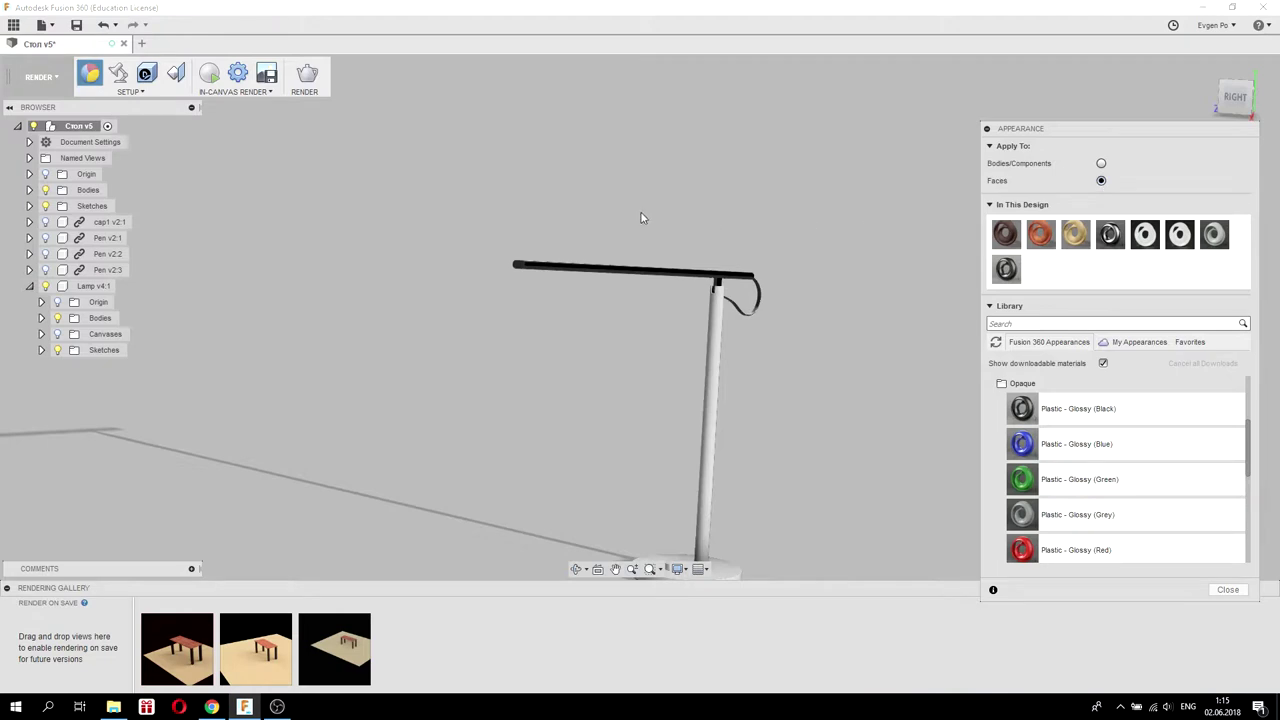
{"action": "mouse_move", "coordinate": [637, 214]}
{"action": "middle_mouse_down", "text": "shift"}
{"action": "mouse_move", "coordinate": [637, 348]}
{"action": "mouse_move", "coordinate": [531, 354]}
{"action": "mouse_move", "coordinate": [513, 340]}
{"action": "mouse_move", "coordinate": [591, 300]}
{"action": "mouse_move", "coordinate": [614, 398]}
{"action": "middle_mouse_up", "text": "shift"}
{"action": "left_click", "coordinate": [686, 343]}
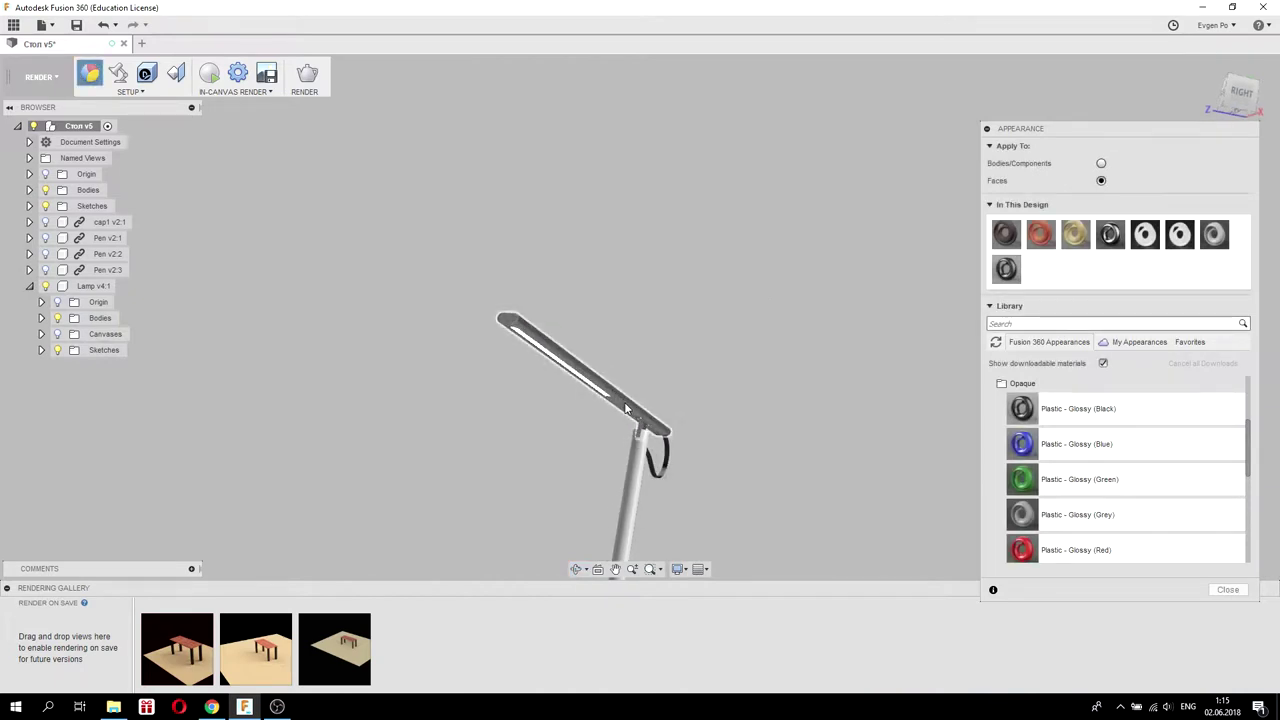
{"action": "mouse_move", "coordinate": [630, 405]}
{"action": "middle_mouse_down", "text": "shift"}
{"action": "mouse_move", "coordinate": [514, 360]}
{"action": "mouse_move", "coordinate": [514, 308]}
{"action": "middle_mouse_up", "text": "shift"}
Apply Plastic - Glossy (White) to the top face of the lamp arm.
{"action": "left_click", "coordinate": [523, 313]}
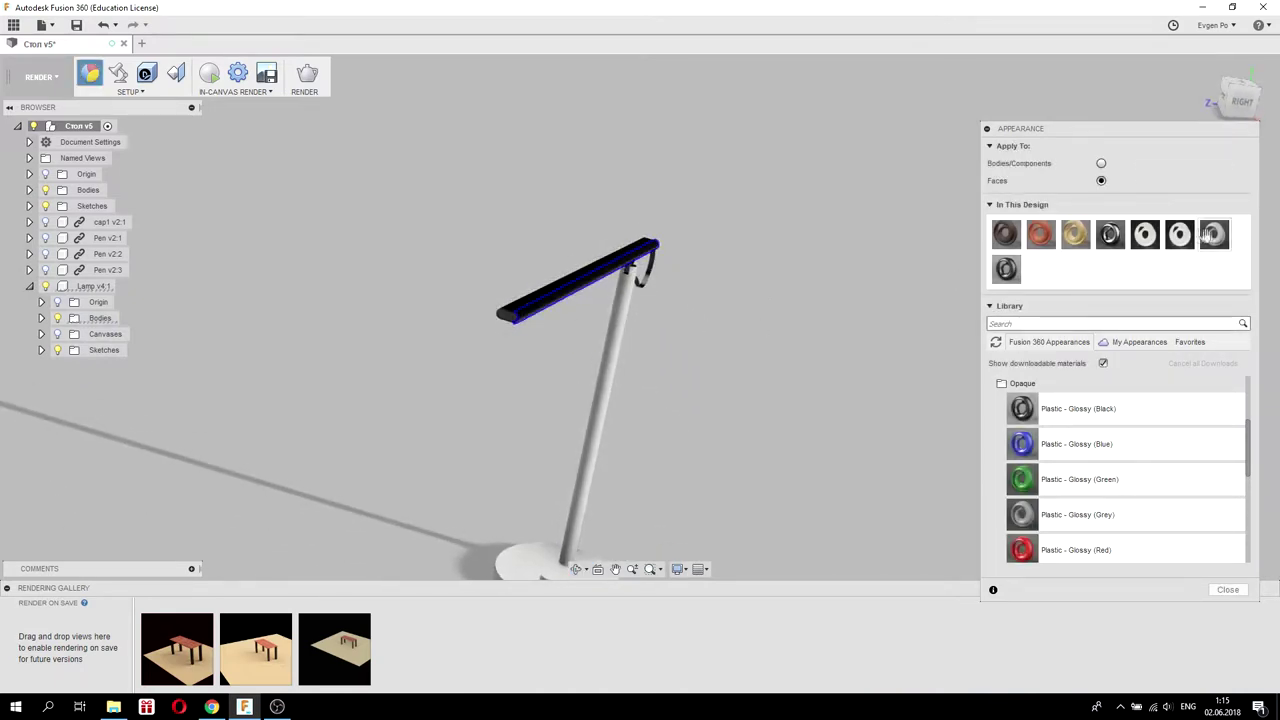
{"action": "left_click_drag", "start_coordinate": [1214, 234], "coordinate": [549, 308]}
{"action": "mouse_move", "coordinate": [558, 338]}
{"action": "middle_mouse_down", "text": "shift"}
{"action": "mouse_move", "coordinate": [594, 337]}
{"action": "mouse_move", "coordinate": [506, 328]}
{"action": "middle_mouse_up", "text": "shift"}
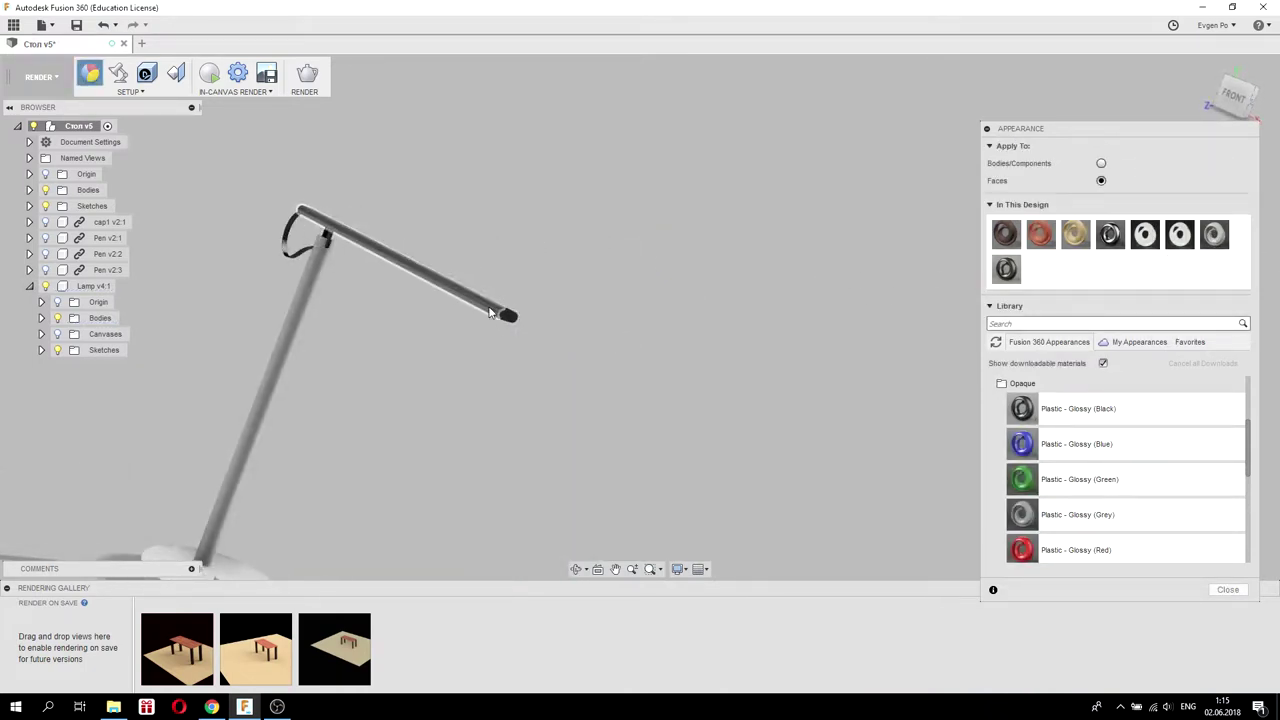
{"action": "left_click", "coordinate": [493, 315]}
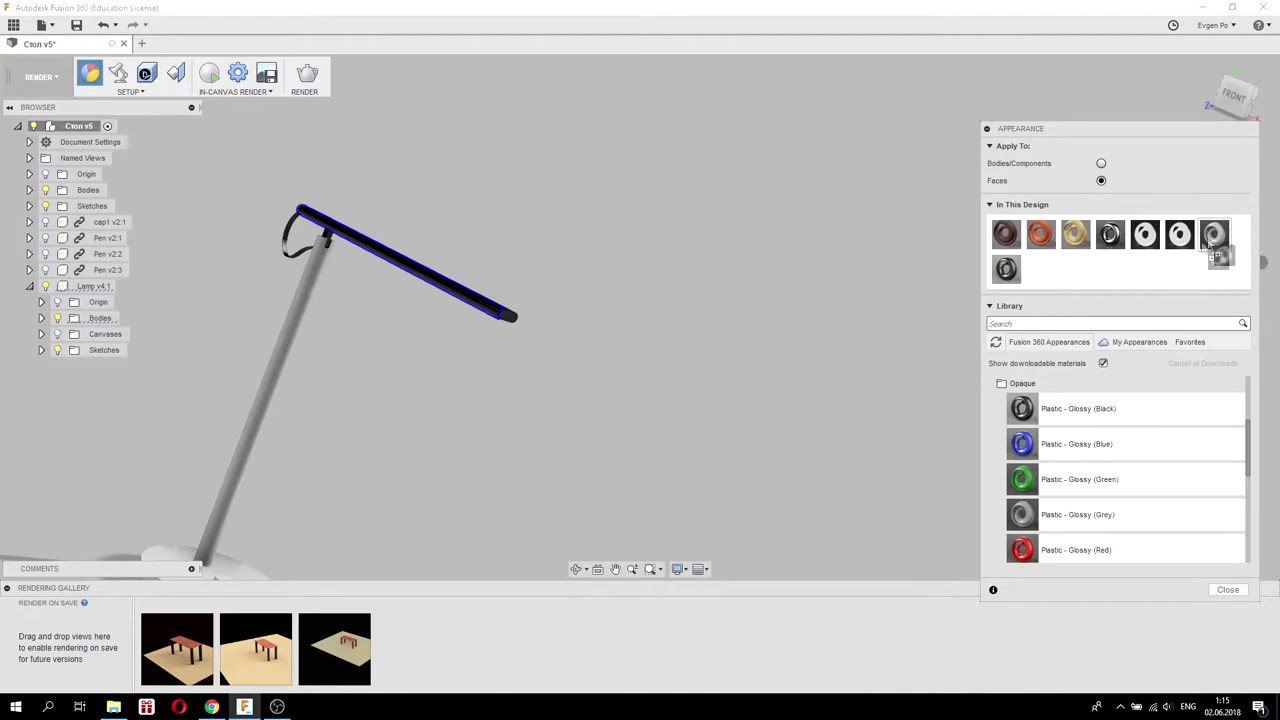
{"action": "mouse_move", "coordinate": [543, 251]}
{"action": "middle_mouse_down", "text": "shift"}
{"action": "mouse_move", "coordinate": [517, 263]}
{"action": "mouse_move", "coordinate": [516, 286]}
{"action": "middle_mouse_up", "text": "shift"}
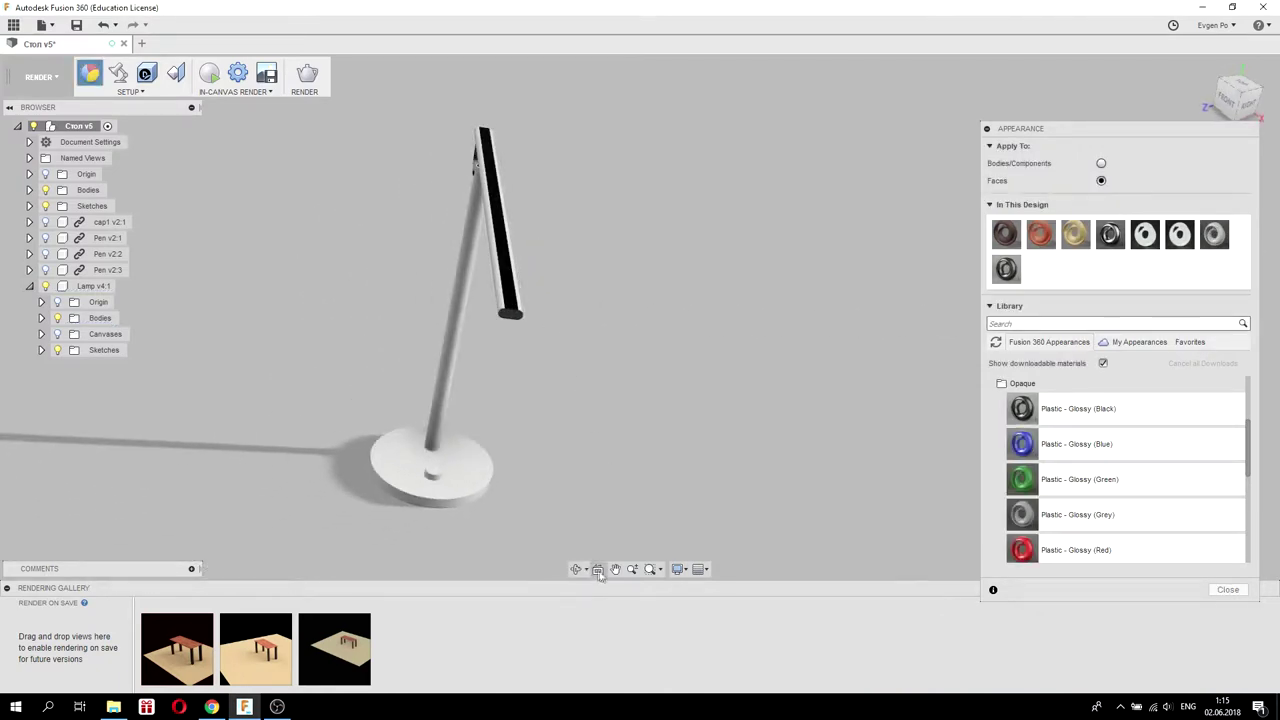
Zoom in and make the black face along the lamp arm glossy white.
{"action": "left_click", "coordinate": [634, 570]}
{"action": "left_click_drag", "start_coordinate": [518, 262], "coordinate": [512, 266]}
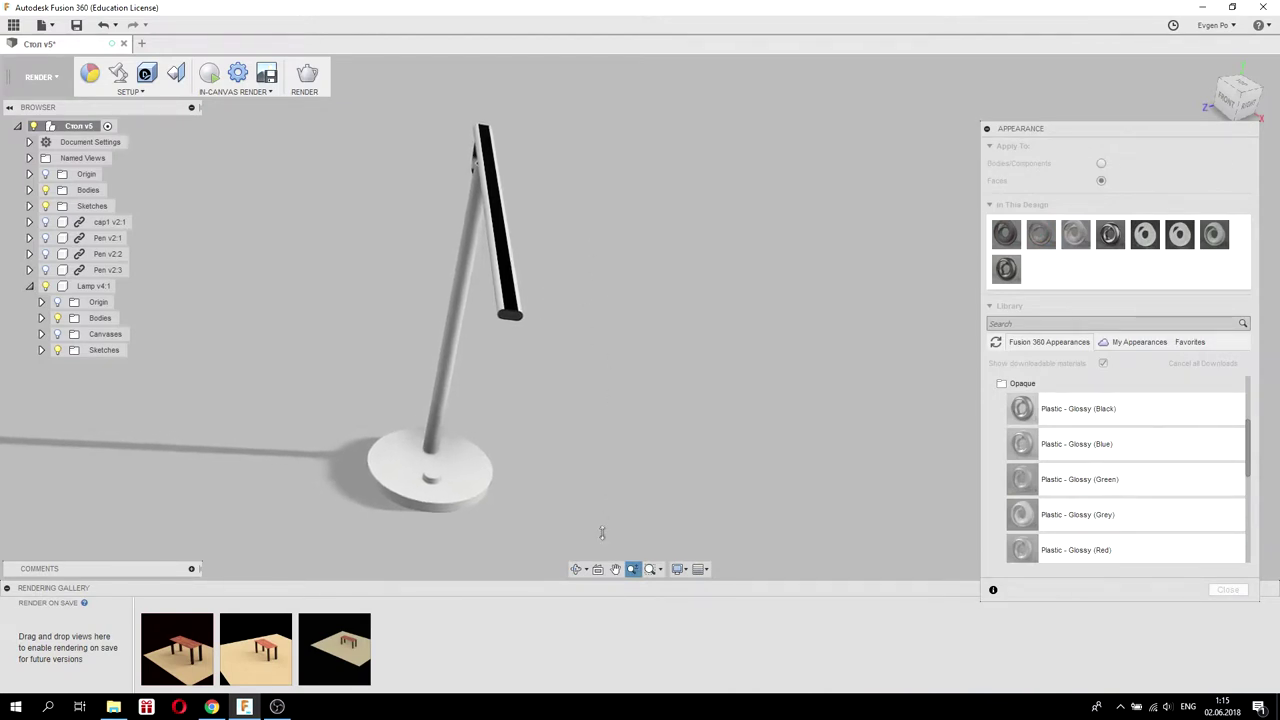
{"action": "mouse_move", "coordinate": [480, 295]}
{"action": "left_mouse_down"}
{"action": "mouse_move", "coordinate": [507, 300]}
{"action": "mouse_move", "coordinate": [509, 168]}
{"action": "left_mouse_up"}
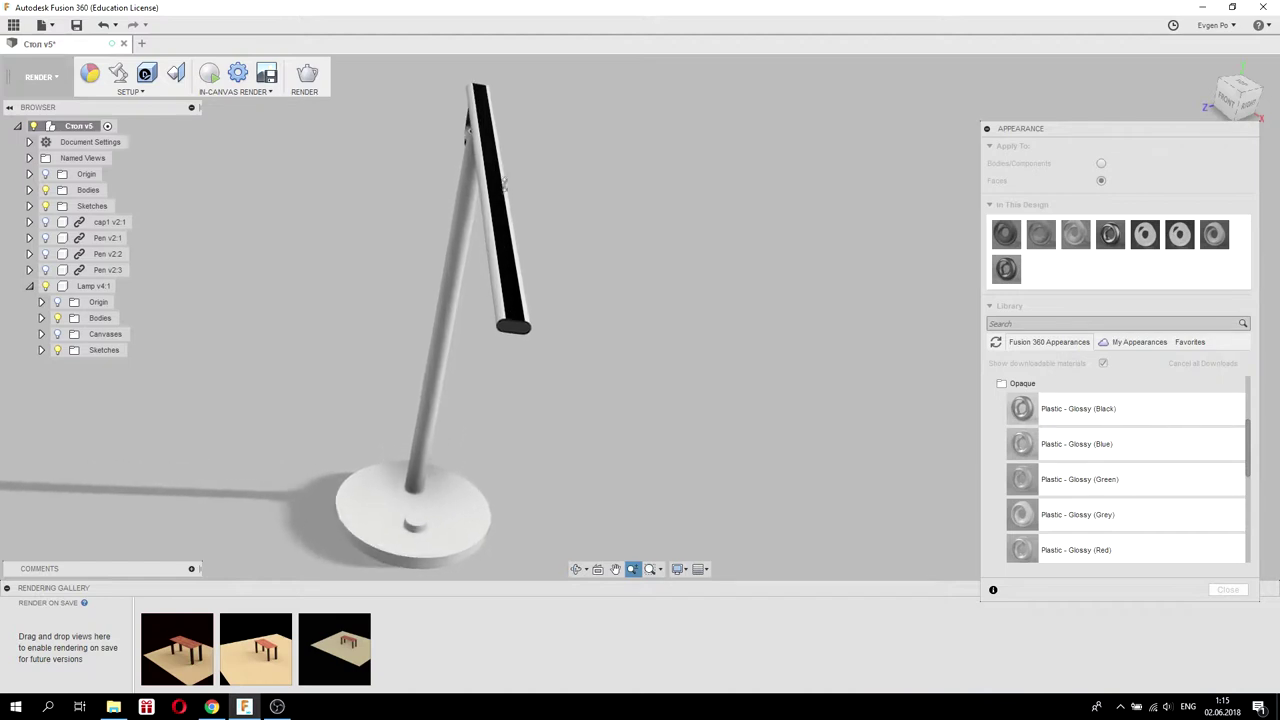
{"action": "left_click_drag", "start_coordinate": [509, 168], "coordinate": [491, 290]}
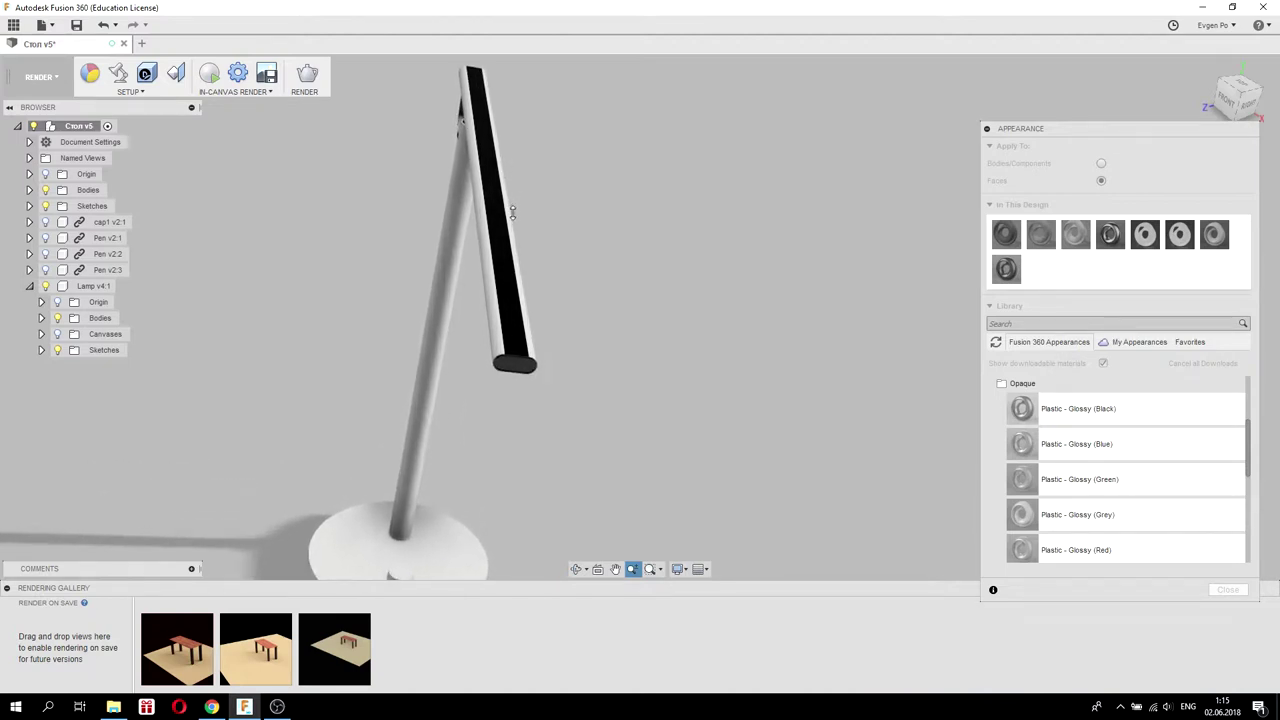
{"action": "key", "text": "Escape"}
{"action": "left_click", "coordinate": [504, 289]}
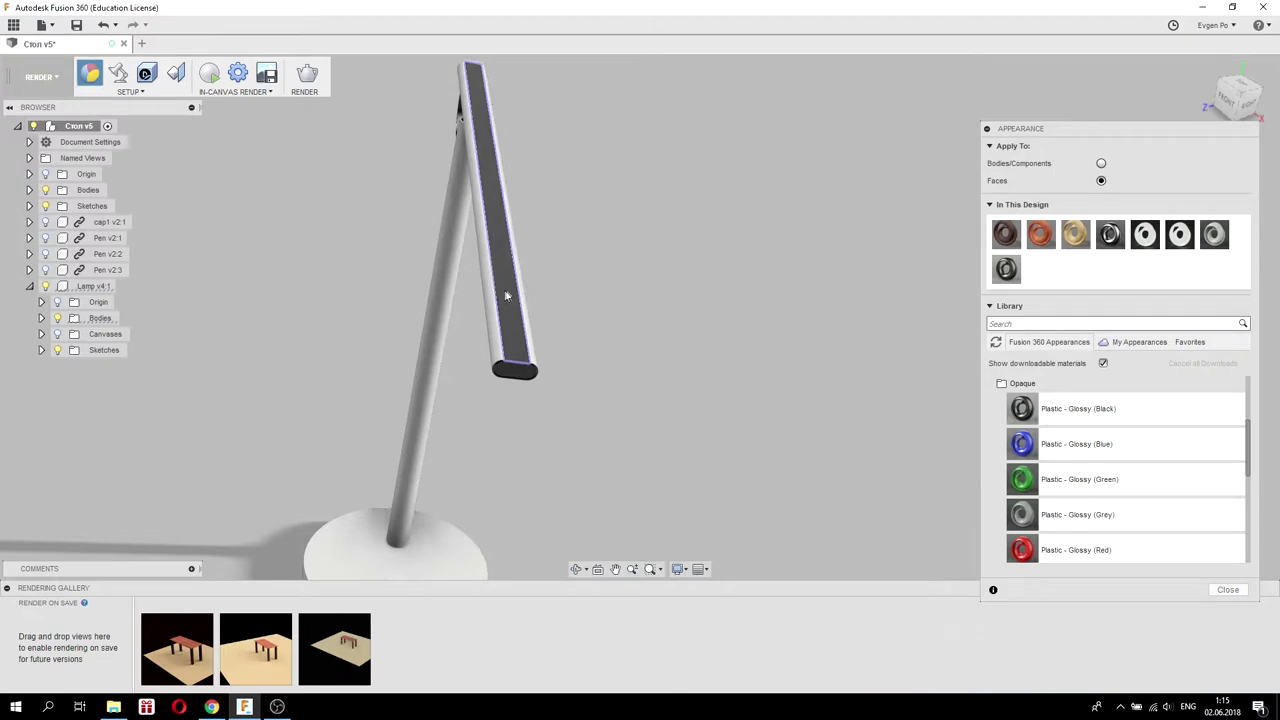
{"action": "mouse_move", "coordinate": [1179, 234]}
{"action": "left_mouse_down"}
{"action": "mouse_move", "coordinate": [935, 325]}
{"action": "mouse_move", "coordinate": [516, 339]}
{"action": "left_mouse_up"}
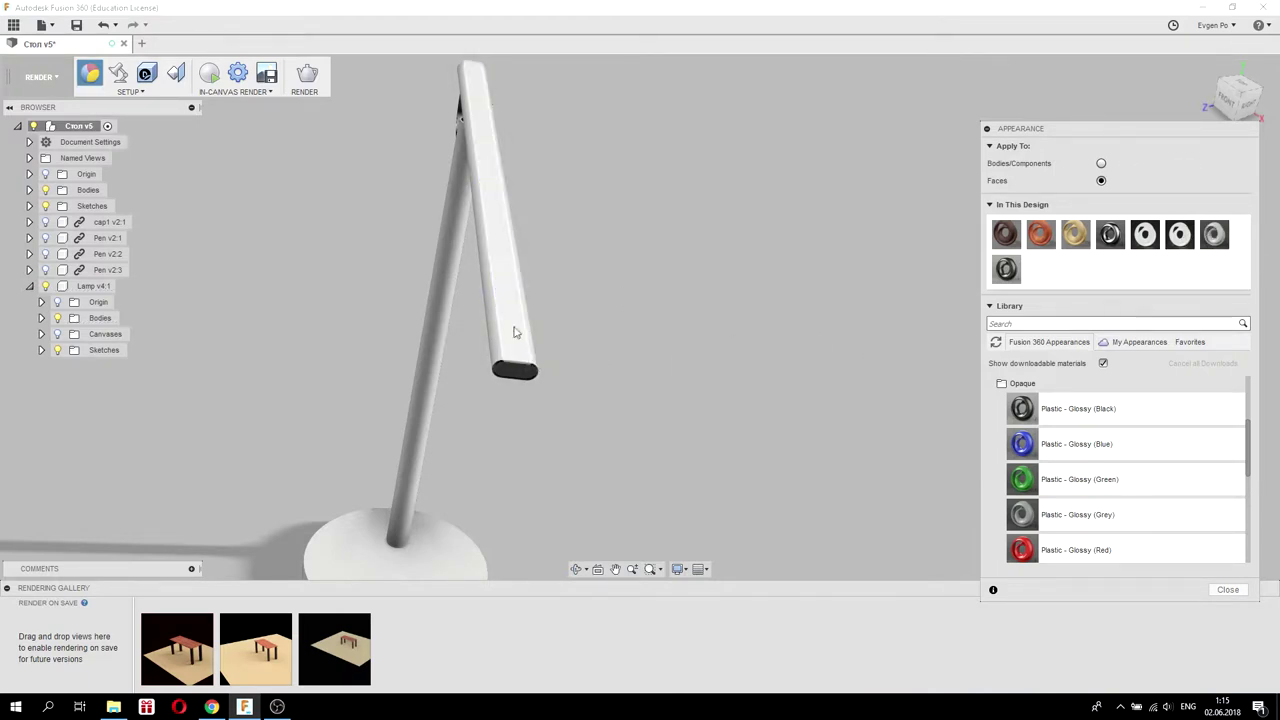
{"action": "middle_click_drag", "start_coordinate": [600, 314], "coordinate": [589, 257], "text": "shift"}
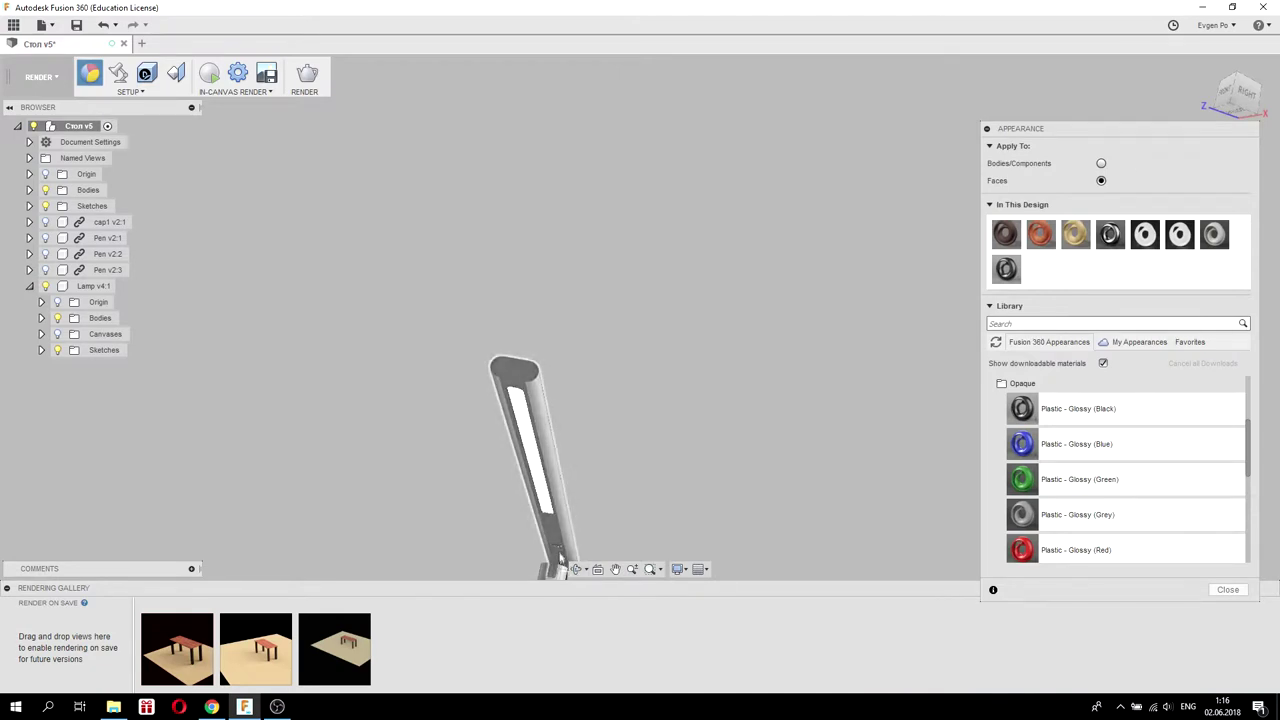
{"action": "left_click", "coordinate": [522, 420]}
Make the selected arm face glossy white and give the arm's end cap Plastic - Glossy (Grey).
{"action": "left_click_drag", "start_coordinate": [1213, 234], "coordinate": [566, 548]}
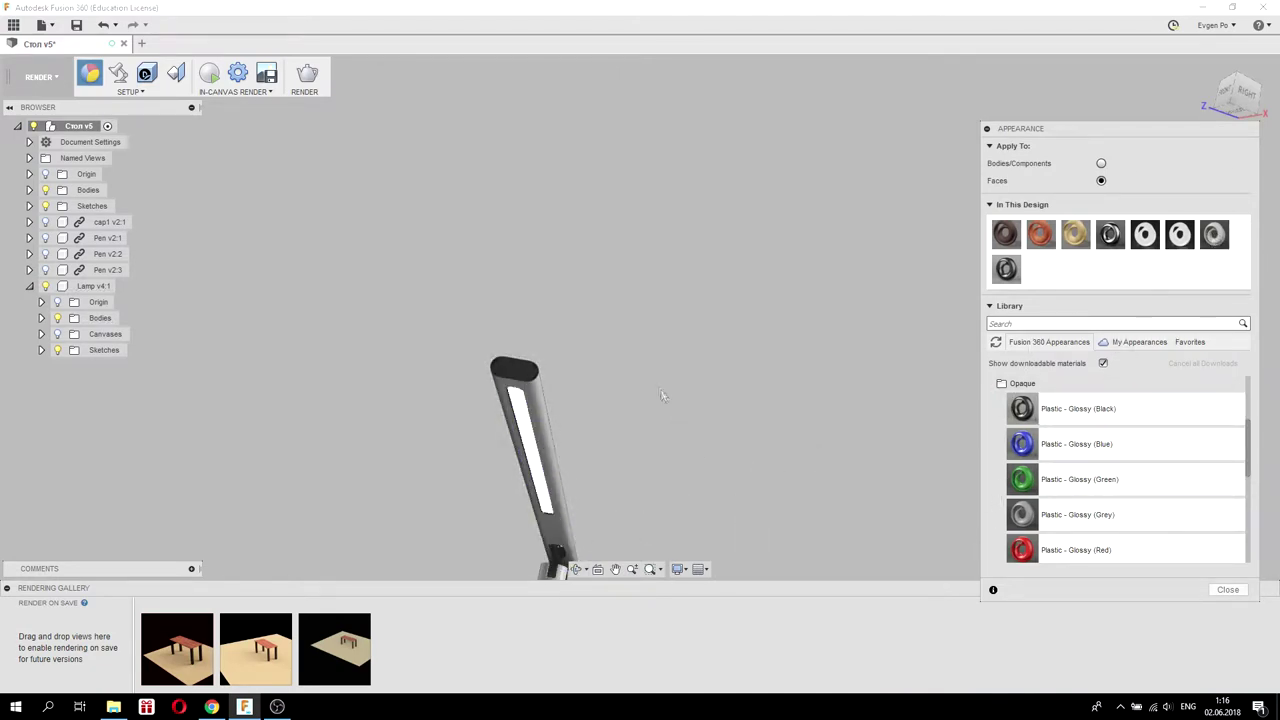
{"action": "mouse_move", "coordinate": [660, 396]}
{"action": "middle_mouse_down", "text": "shift"}
{"action": "mouse_move", "coordinate": [623, 349]}
{"action": "mouse_move", "coordinate": [634, 366]}
{"action": "middle_mouse_up", "text": "shift"}
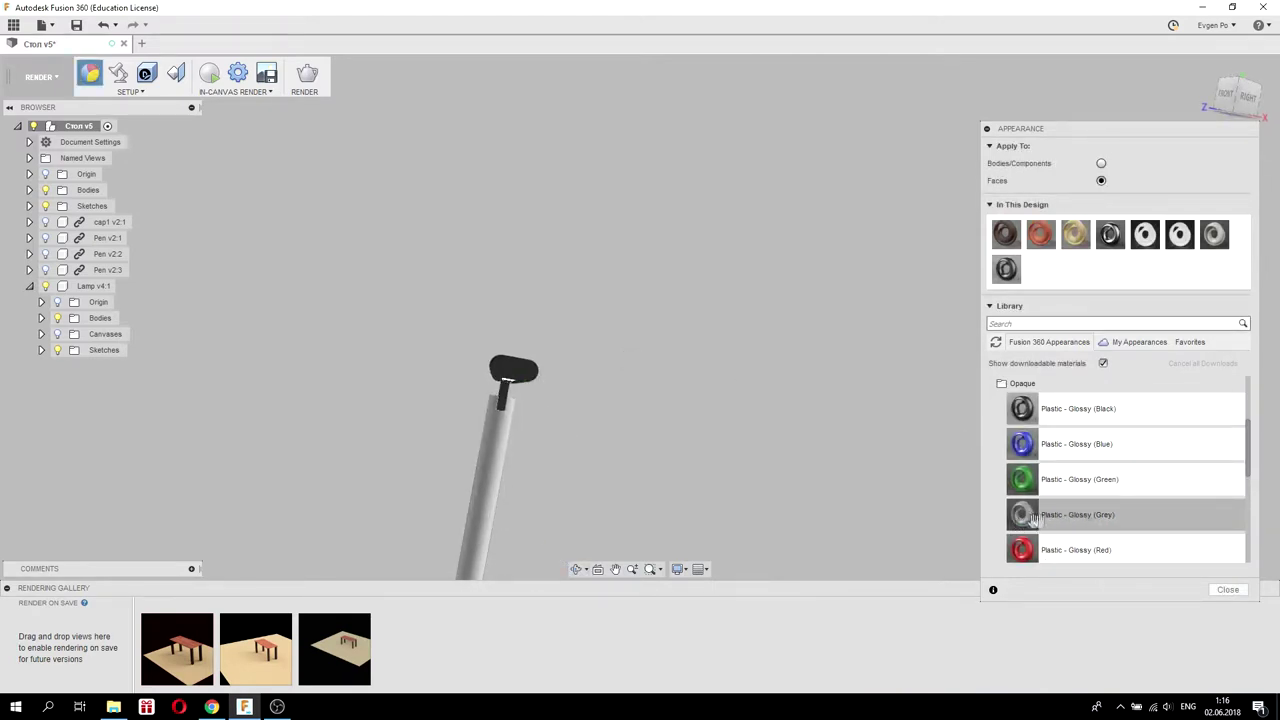
{"action": "left_click_drag", "start_coordinate": [1054, 515], "coordinate": [640, 388]}
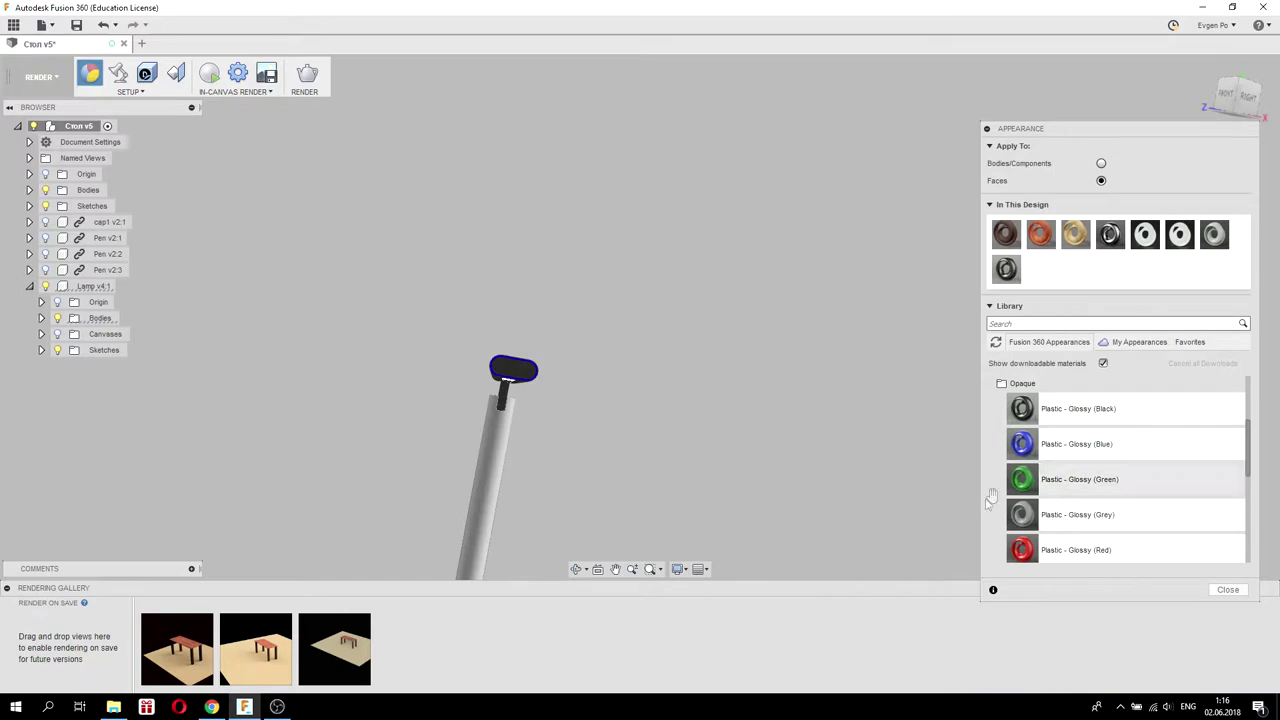
{"action": "left_click_drag", "start_coordinate": [1054, 514], "coordinate": [514, 368]}
{"action": "mouse_move", "coordinate": [680, 376]}
{"action": "middle_mouse_down", "text": "shift"}
{"action": "mouse_move", "coordinate": [555, 341]}
{"action": "mouse_move", "coordinate": [603, 320]}
{"action": "mouse_move", "coordinate": [458, 306]}
{"action": "mouse_move", "coordinate": [400, 322]}
{"action": "mouse_move", "coordinate": [426, 318]}
{"action": "middle_mouse_up", "text": "shift"}
{"action": "mouse_move", "coordinate": [497, 477]}
{"action": "middle_mouse_down", "text": "shift"}
{"action": "mouse_move", "coordinate": [556, 513]}
{"action": "mouse_move", "coordinate": [594, 423]}
{"action": "mouse_move", "coordinate": [485, 369]}
{"action": "mouse_move", "coordinate": [669, 404]}
{"action": "mouse_move", "coordinate": [600, 349]}
{"action": "mouse_move", "coordinate": [557, 368]}
{"action": "middle_mouse_up", "text": "shift"}
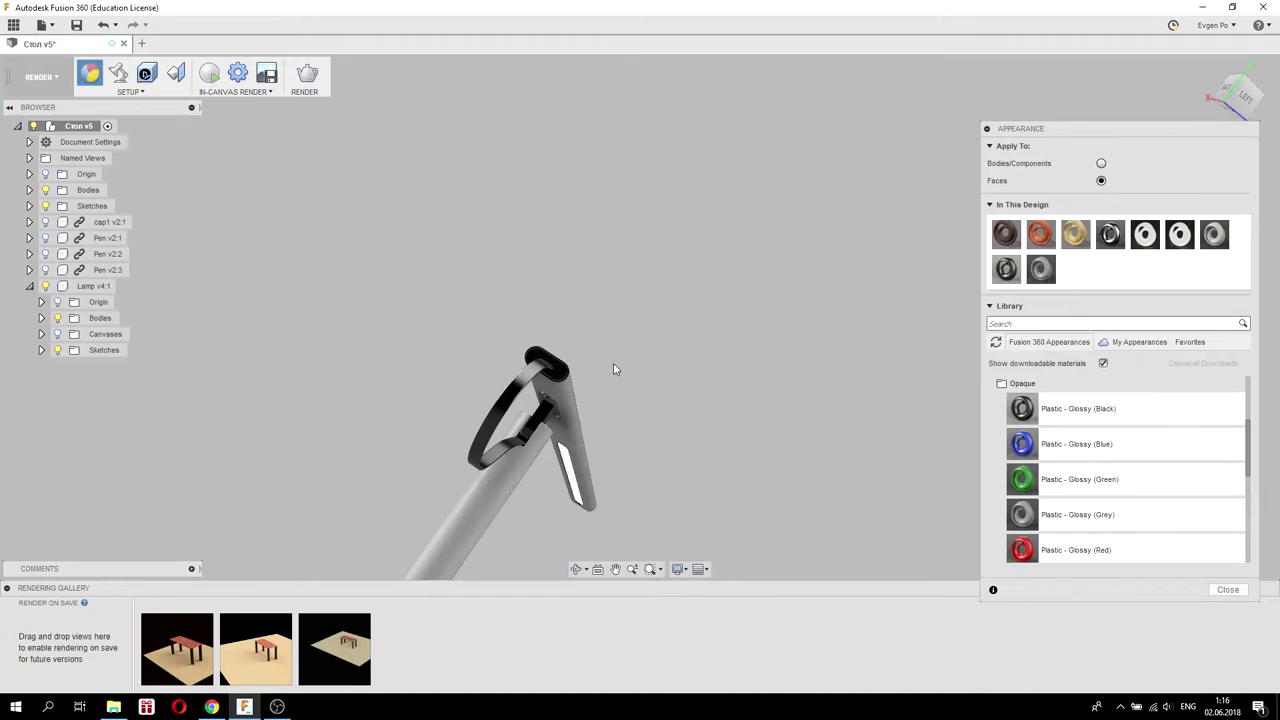
Orbit and zoom in for a clear view of the bracket joining the lamp's tubes.
{"action": "left_click", "coordinate": [558, 373]}
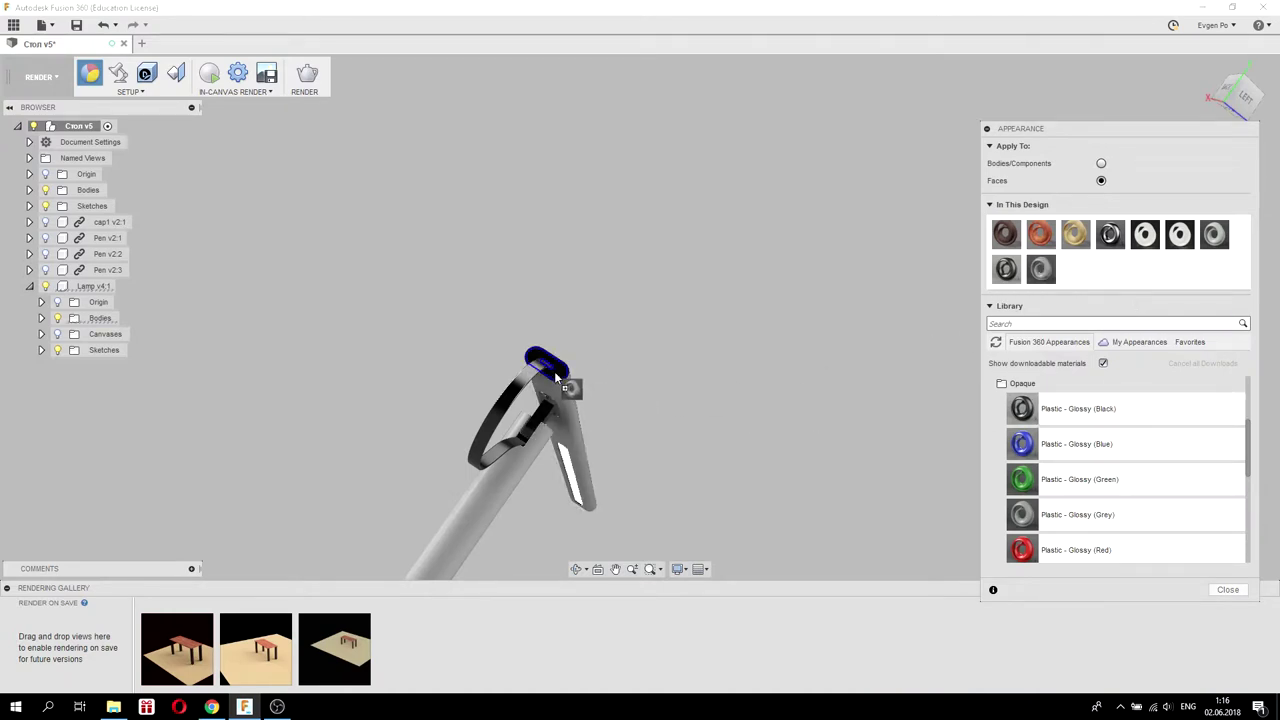
{"action": "left_click_drag", "start_coordinate": [560, 371], "coordinate": [560, 371]}
{"action": "mouse_move", "coordinate": [666, 400]}
{"action": "middle_mouse_down", "text": "shift"}
{"action": "mouse_move", "coordinate": [657, 376]}
{"action": "mouse_move", "coordinate": [554, 439]}
{"action": "middle_mouse_up", "text": "shift"}
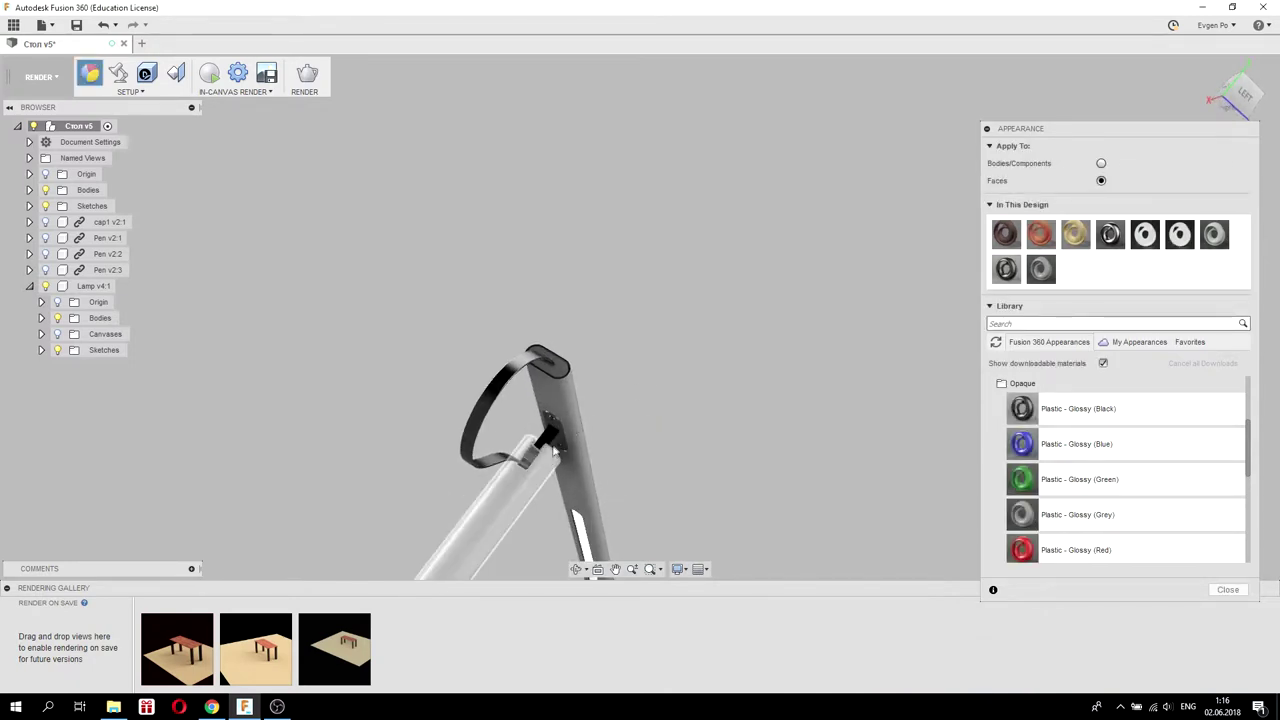
{"action": "scroll", "coordinate": [553, 437], "scroll_direction": "up", "scroll_amount": 2}
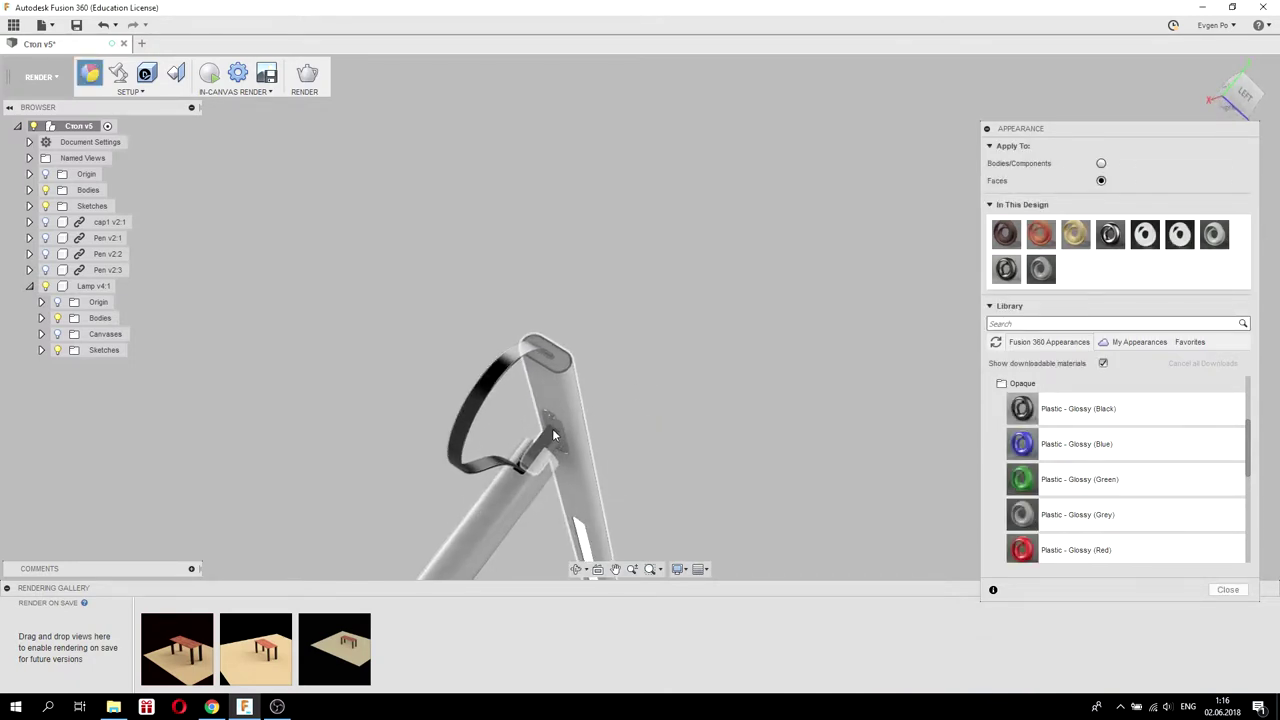
{"action": "mouse_move", "coordinate": [552, 436]}
{"action": "middle_mouse_down", "text": "shift"}
{"action": "mouse_move", "coordinate": [703, 442]}
{"action": "mouse_move", "coordinate": [543, 425]}
{"action": "mouse_move", "coordinate": [455, 362]}
{"action": "middle_mouse_up", "text": "shift"}
{"action": "scroll", "coordinate": [543, 425], "scroll_direction": "up", "scroll_amount": 2}
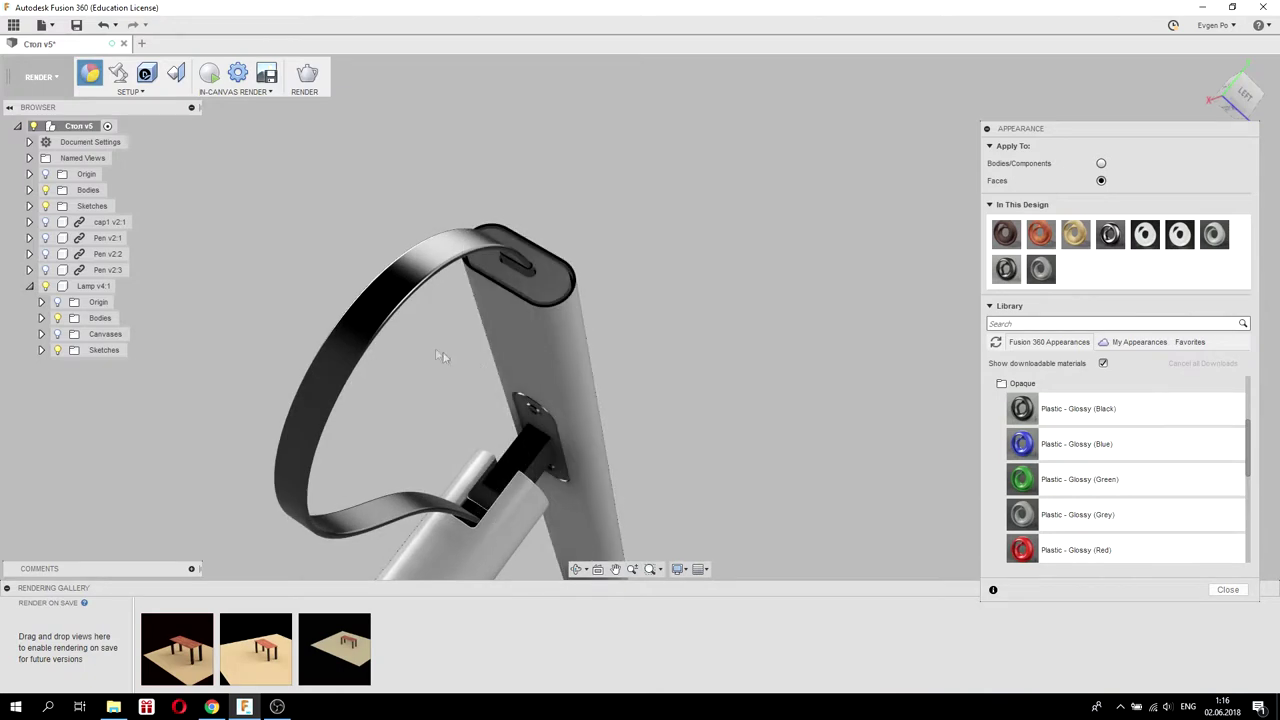
{"action": "middle_click_drag", "start_coordinate": [391, 334], "coordinate": [489, 427], "text": "shift"}
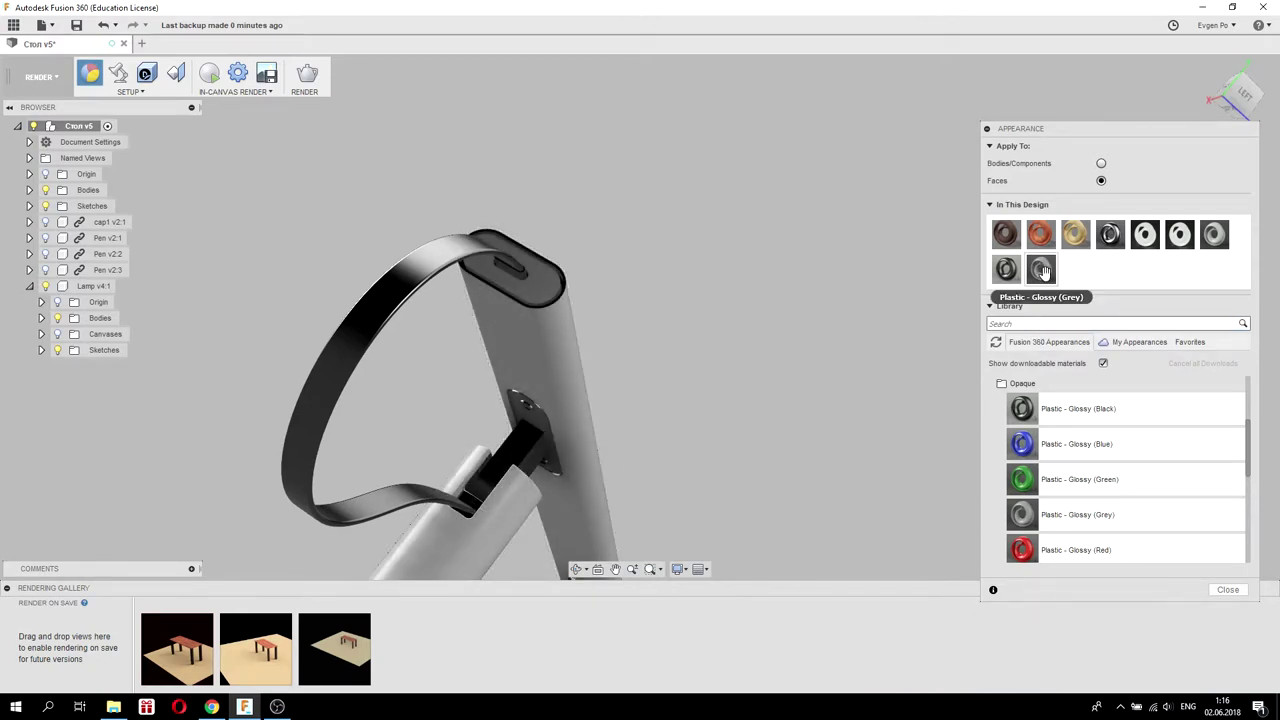
Drag Plastic - Glossy (Grey) from In This Design onto the outer and inner bracket faces.
{"action": "left_click_drag", "start_coordinate": [1043, 272], "coordinate": [986, 341]}
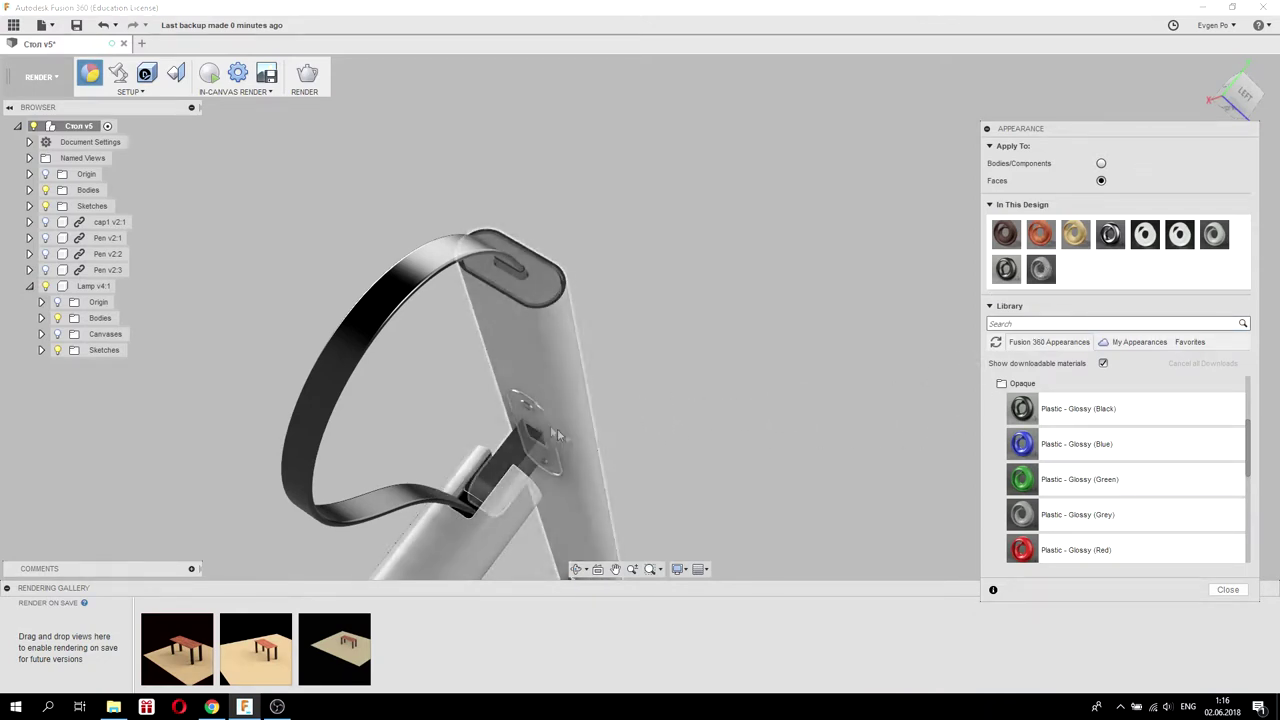
{"action": "left_click_drag", "start_coordinate": [1039, 268], "coordinate": [518, 452]}
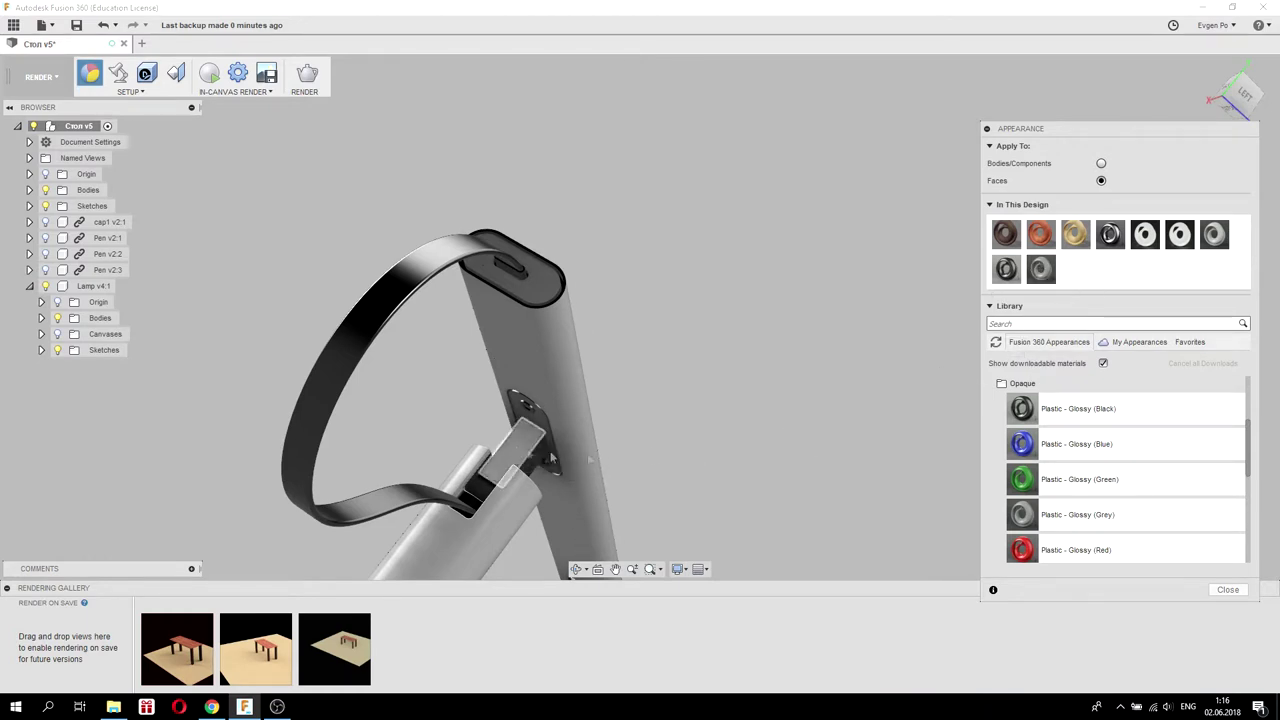
{"action": "left_click_drag", "start_coordinate": [872, 402], "coordinate": [536, 467]}
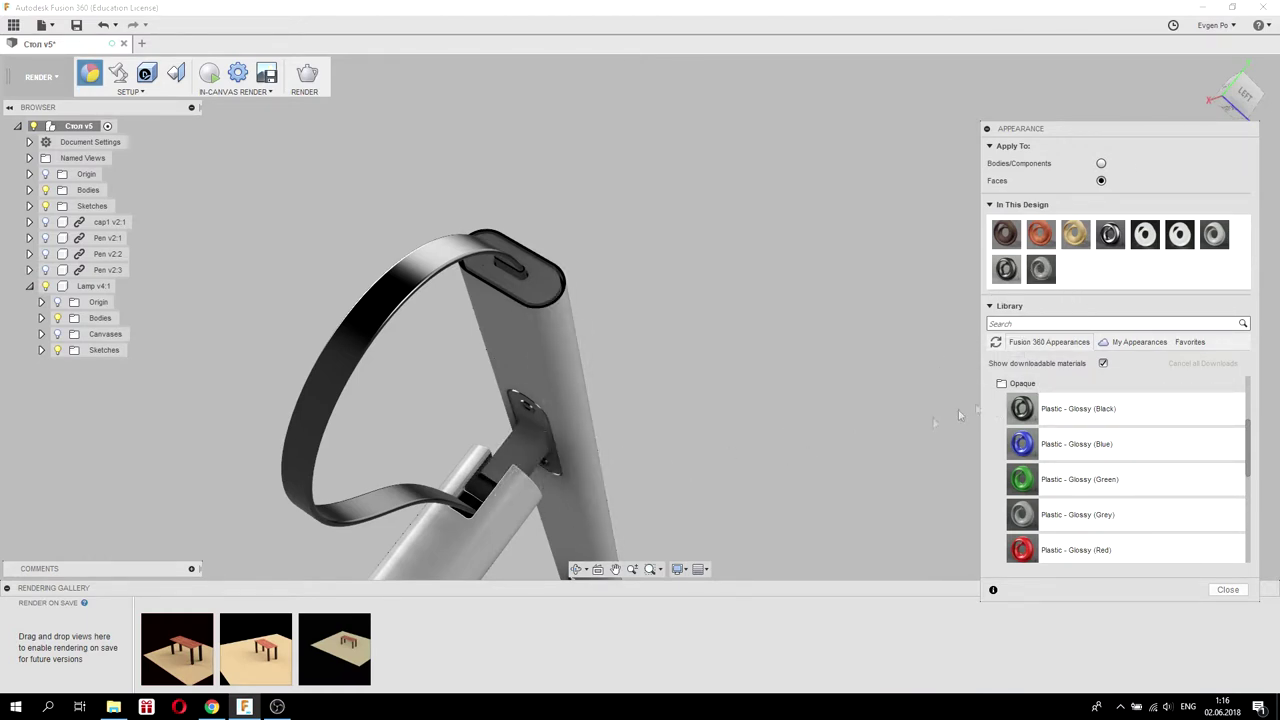
{"action": "left_click_drag", "start_coordinate": [1043, 272], "coordinate": [478, 484]}
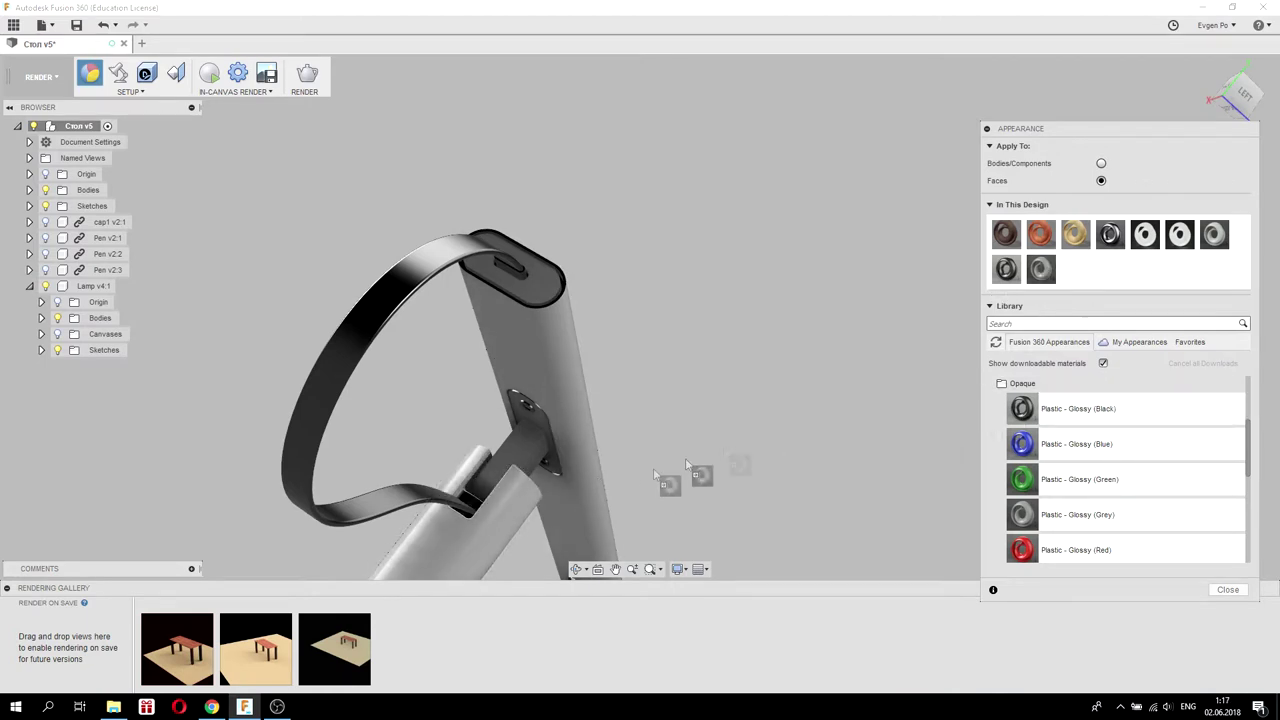
{"action": "left_click_drag", "start_coordinate": [470, 500], "coordinate": [463, 503]}
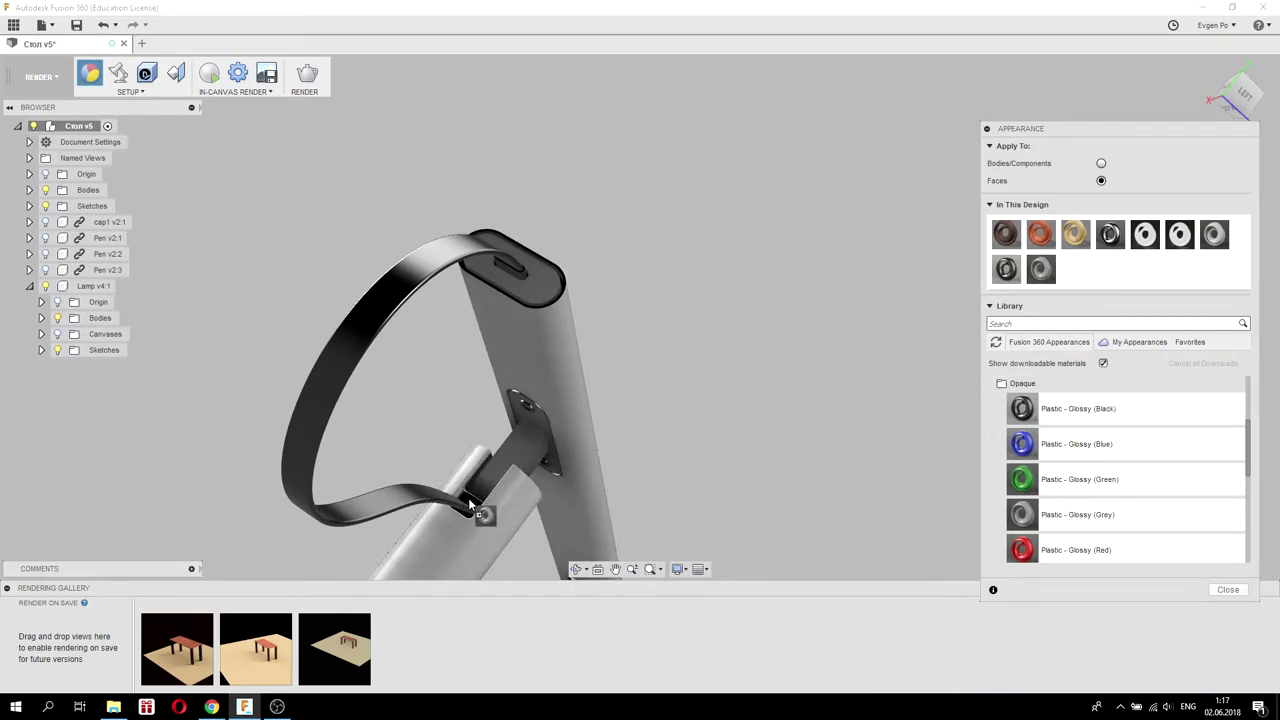
{"action": "left_click_drag", "start_coordinate": [480, 512], "coordinate": [1143, 316]}
Apply glossy grey to the tube's bracket and orbit around the joint to check it.
{"action": "left_click_drag", "start_coordinate": [1050, 275], "coordinate": [1050, 275]}
{"action": "mouse_move", "coordinate": [576, 405]}
{"action": "middle_mouse_down", "text": "shift"}
{"action": "mouse_move", "coordinate": [487, 347]}
{"action": "mouse_move", "coordinate": [583, 282]}
{"action": "middle_mouse_up", "text": "shift"}
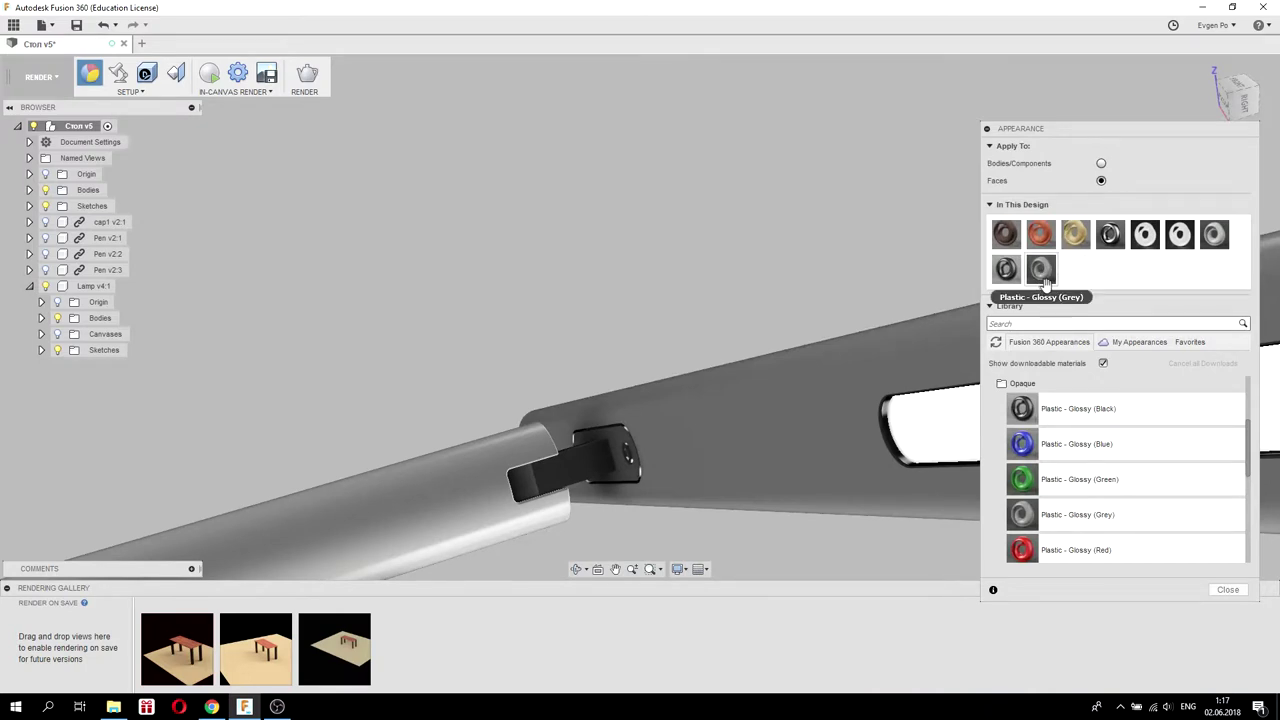
{"action": "left_click_drag", "start_coordinate": [1041, 277], "coordinate": [866, 269]}
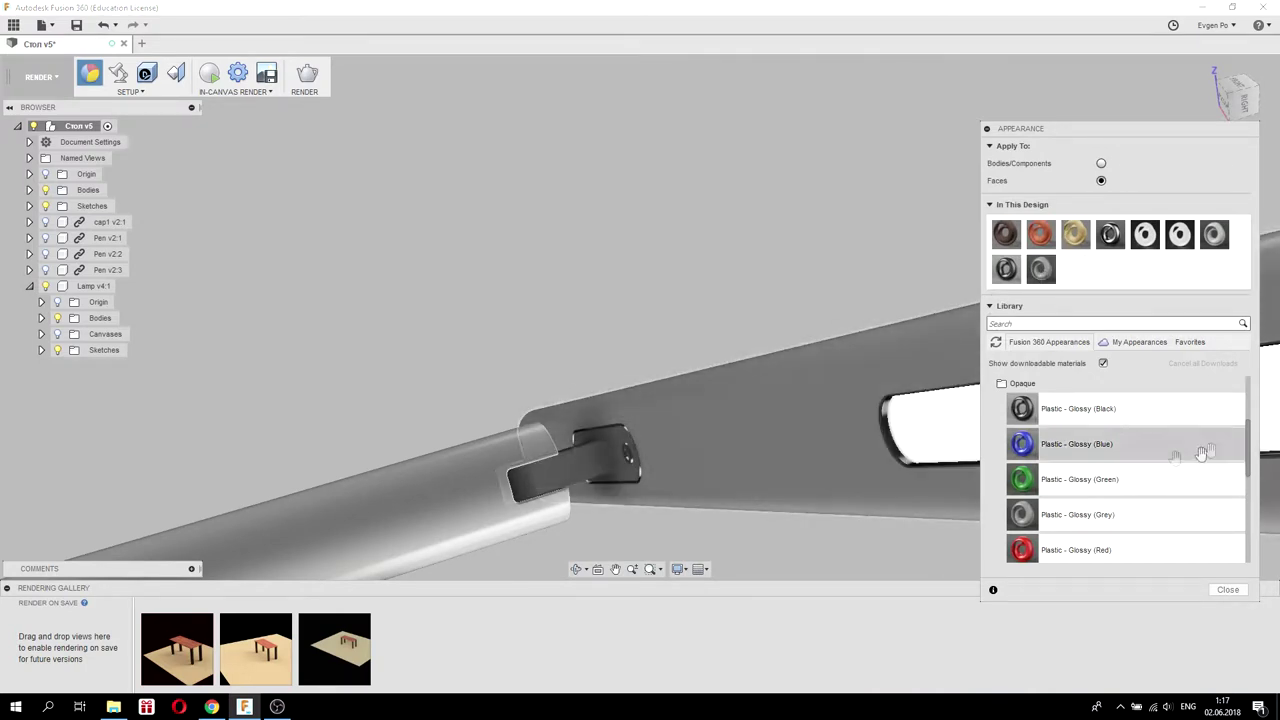
{"action": "left_click_drag", "start_coordinate": [1040, 272], "coordinate": [660, 376]}
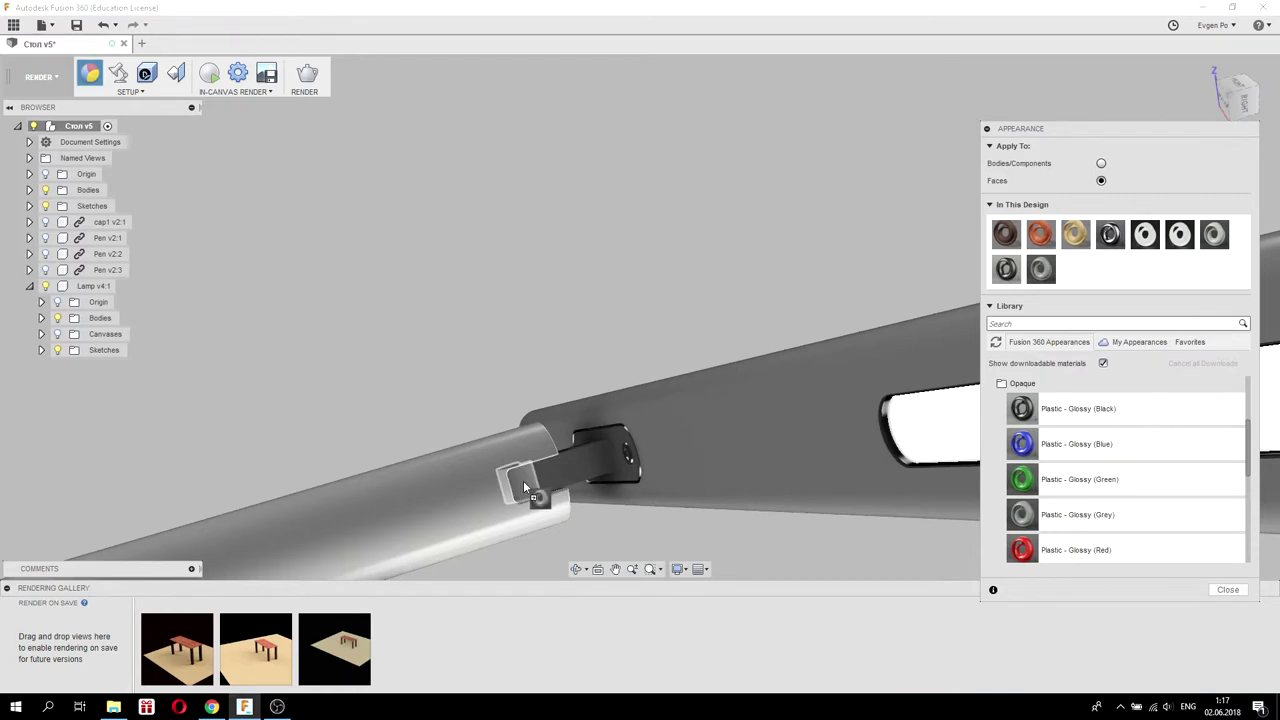
{"action": "middle_click_drag", "start_coordinate": [660, 376], "coordinate": [663, 158], "text": "shift"}
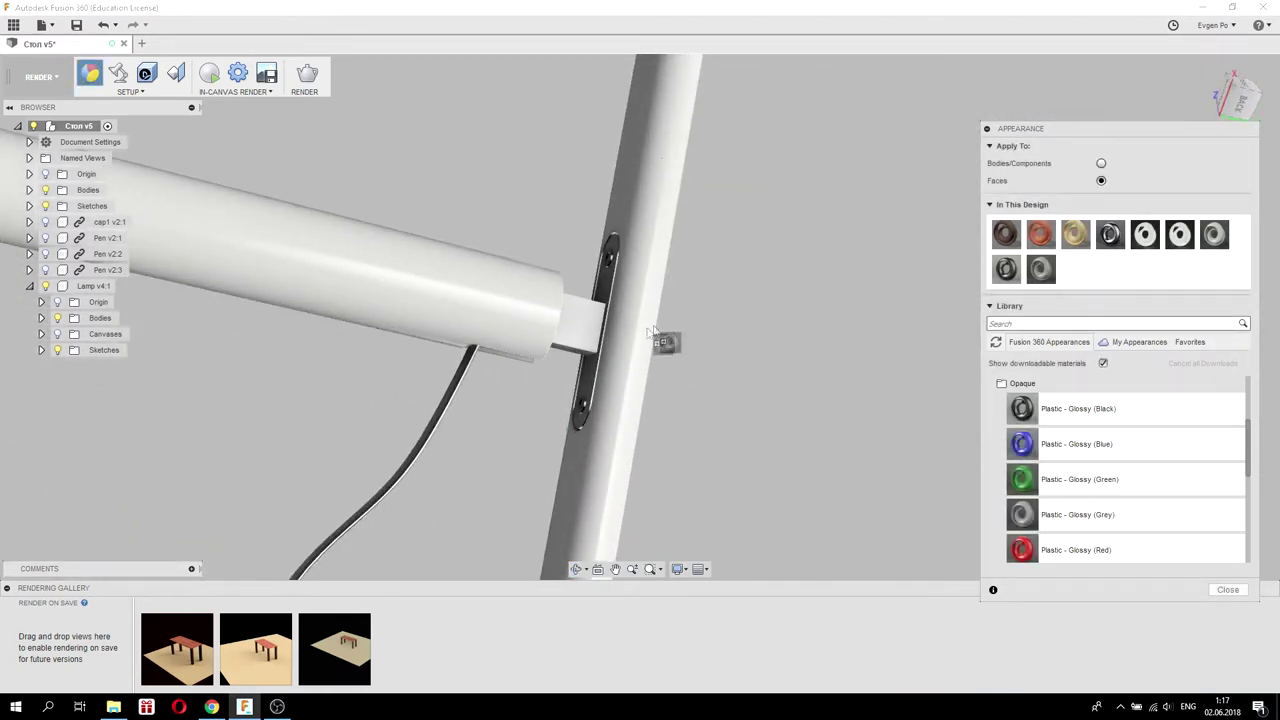
{"action": "left_click_drag", "start_coordinate": [665, 330], "coordinate": [754, 354]}
{"action": "mouse_move", "coordinate": [754, 354]}
{"action": "middle_mouse_down", "text": "shift"}
{"action": "mouse_move", "coordinate": [869, 491]}
{"action": "mouse_move", "coordinate": [923, 517]}
{"action": "mouse_move", "coordinate": [885, 523]}
{"action": "mouse_move", "coordinate": [794, 466]}
{"action": "mouse_move", "coordinate": [809, 480]}
{"action": "mouse_move", "coordinate": [740, 455]}
{"action": "middle_mouse_up", "text": "shift"}
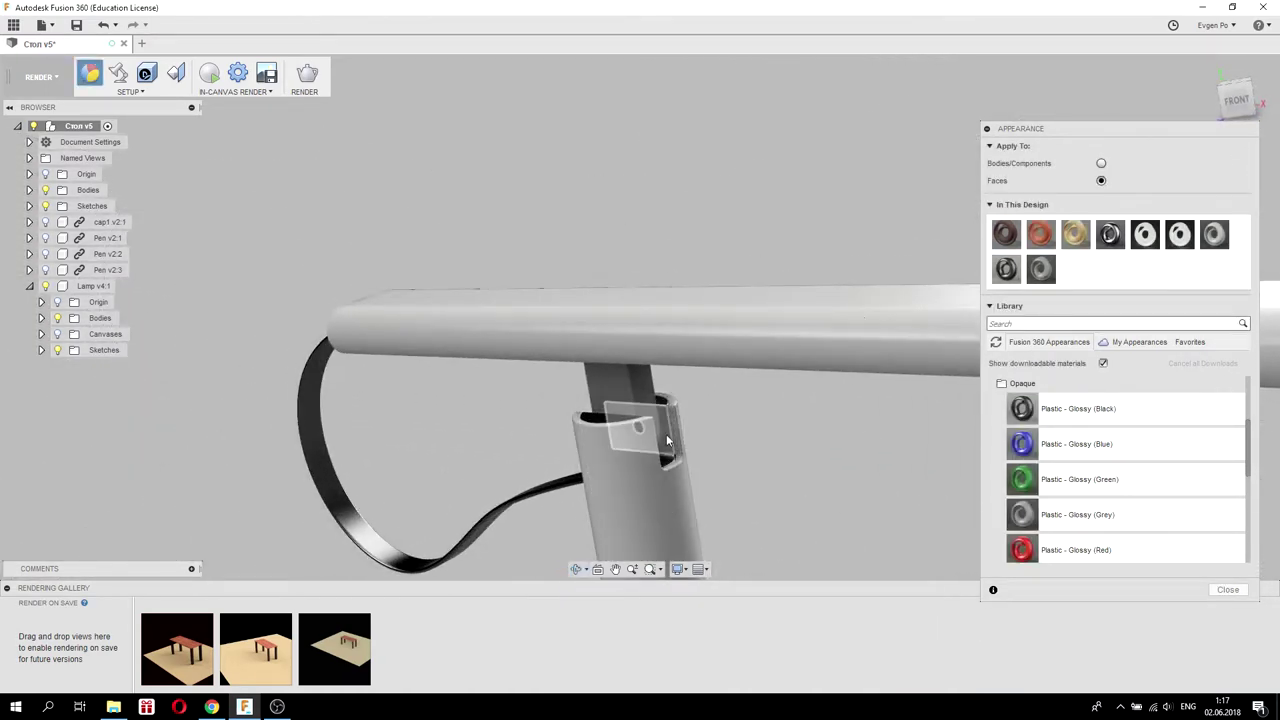
Apply Plastic - Glossy (Grey) to the whole bracket body, then zoom out and orbit behind the lamp.
{"action": "scroll", "coordinate": [668, 441], "scroll_direction": "up", "scroll_amount": 3}
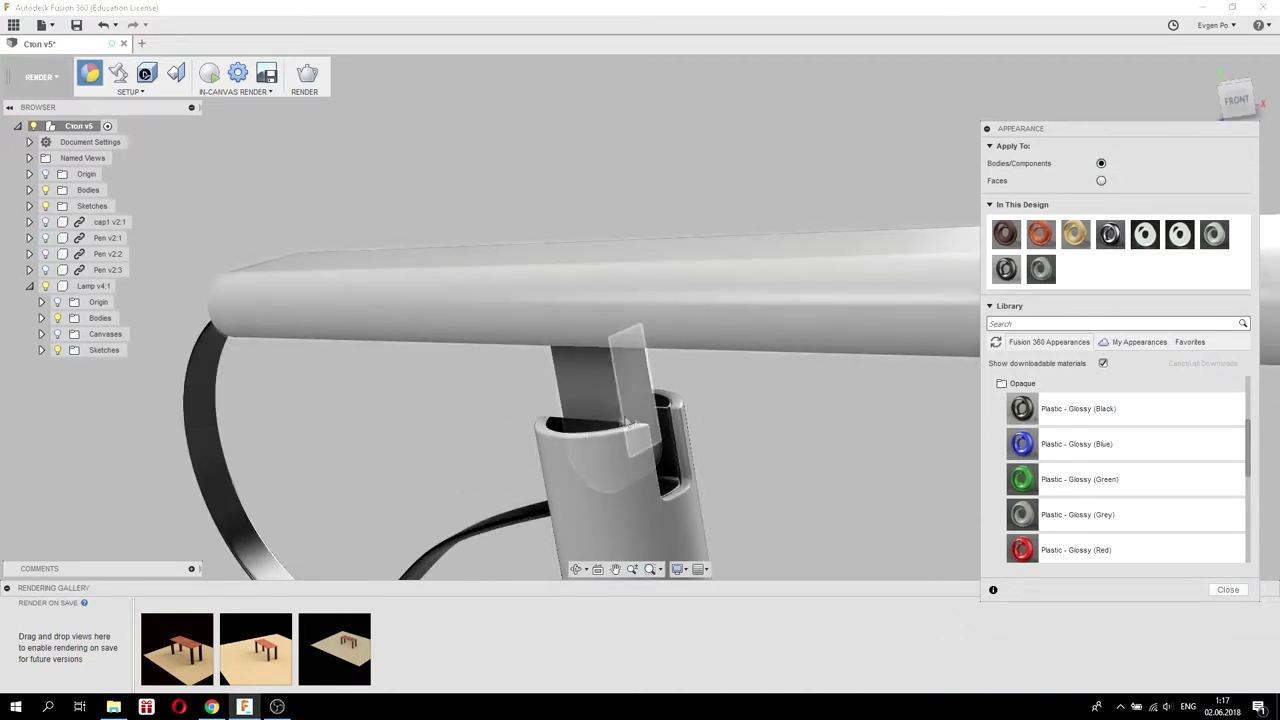
{"action": "left_click", "coordinate": [602, 430]}
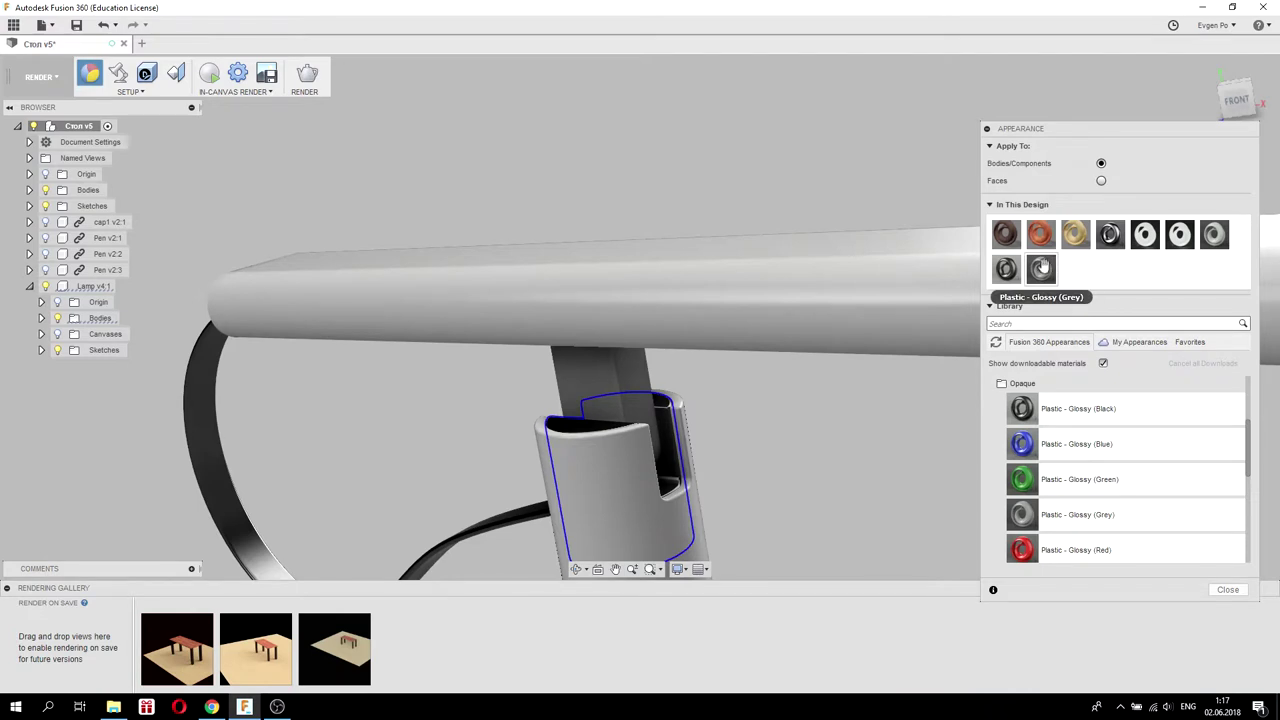
{"action": "left_click_drag", "start_coordinate": [1041, 269], "coordinate": [586, 443]}
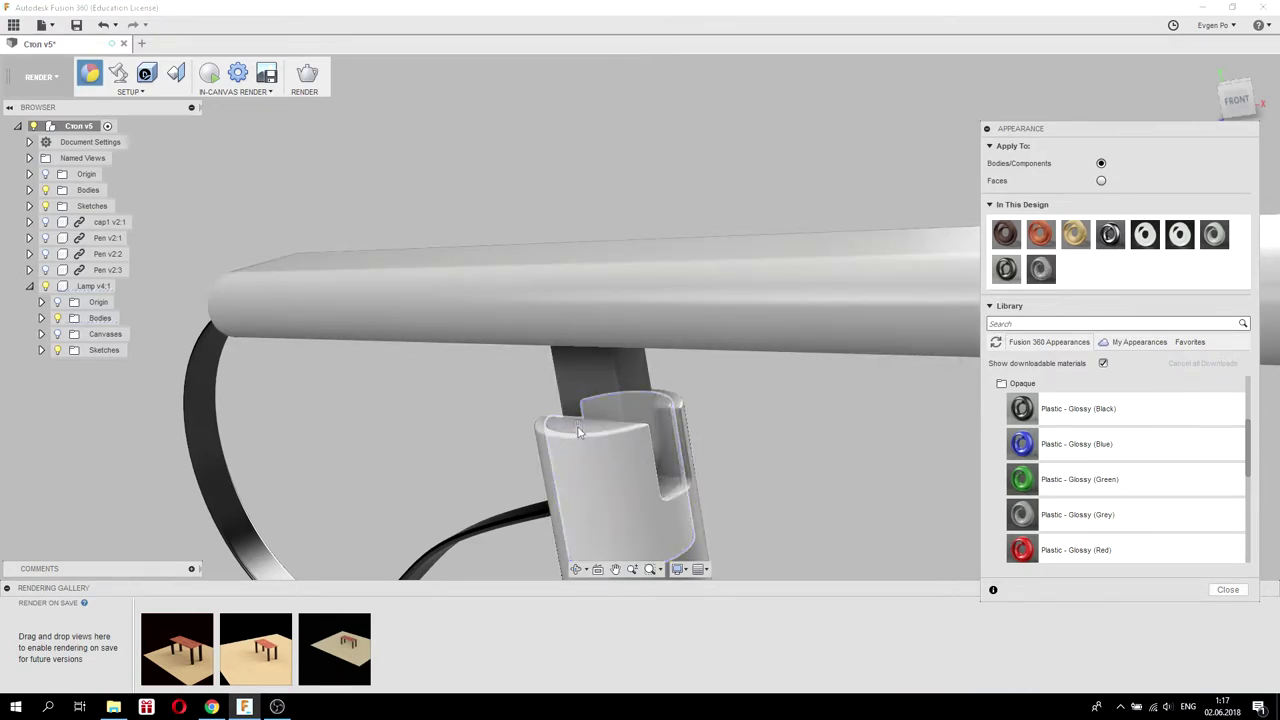
{"action": "scroll", "coordinate": [709, 321], "scroll_direction": "down", "scroll_amount": 1}
{"action": "scroll", "coordinate": [640, 295], "scroll_direction": "down", "scroll_amount": 1}
{"action": "scroll", "coordinate": [630, 295], "scroll_direction": "down", "scroll_amount": 1}
{"action": "scroll", "coordinate": [590, 300], "scroll_direction": "down", "scroll_amount": 1}
{"action": "mouse_move", "coordinate": [563, 303]}
{"action": "middle_mouse_down", "text": "shift"}
{"action": "mouse_move", "coordinate": [732, 283]}
{"action": "mouse_move", "coordinate": [592, 225]}
{"action": "middle_mouse_up", "text": "shift"}
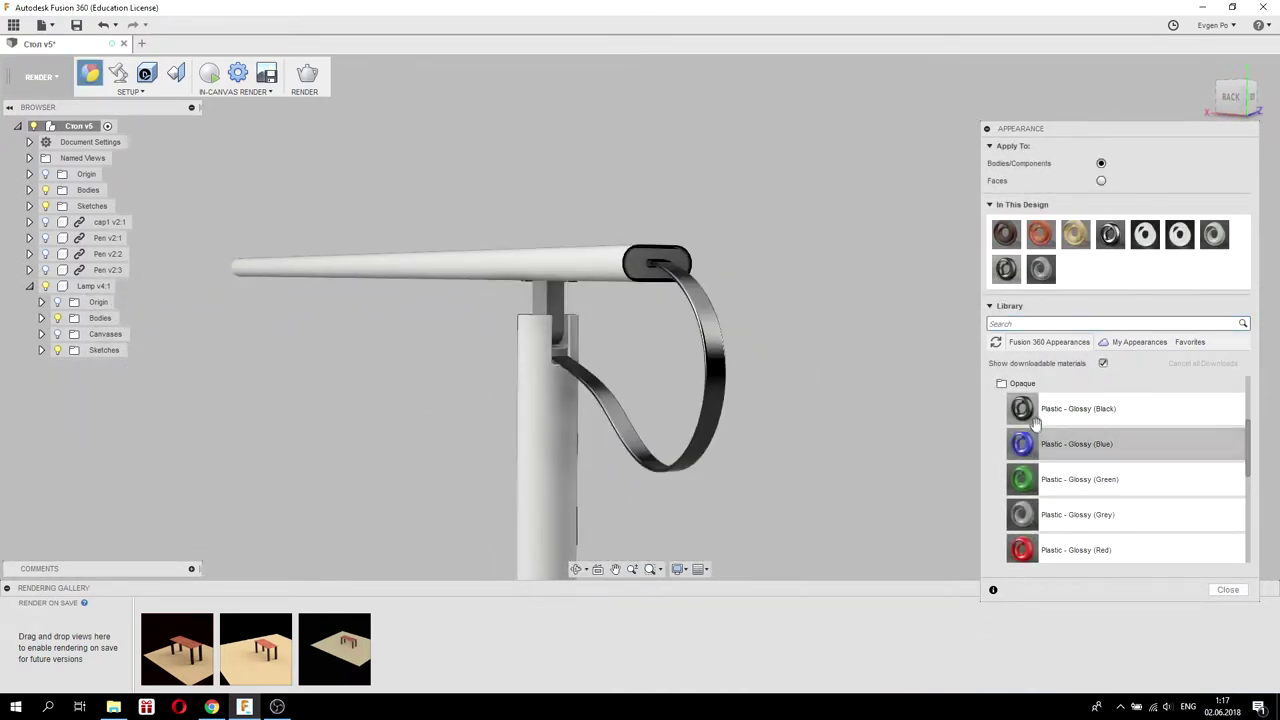
{"action": "left_click", "coordinate": [1022, 385]}
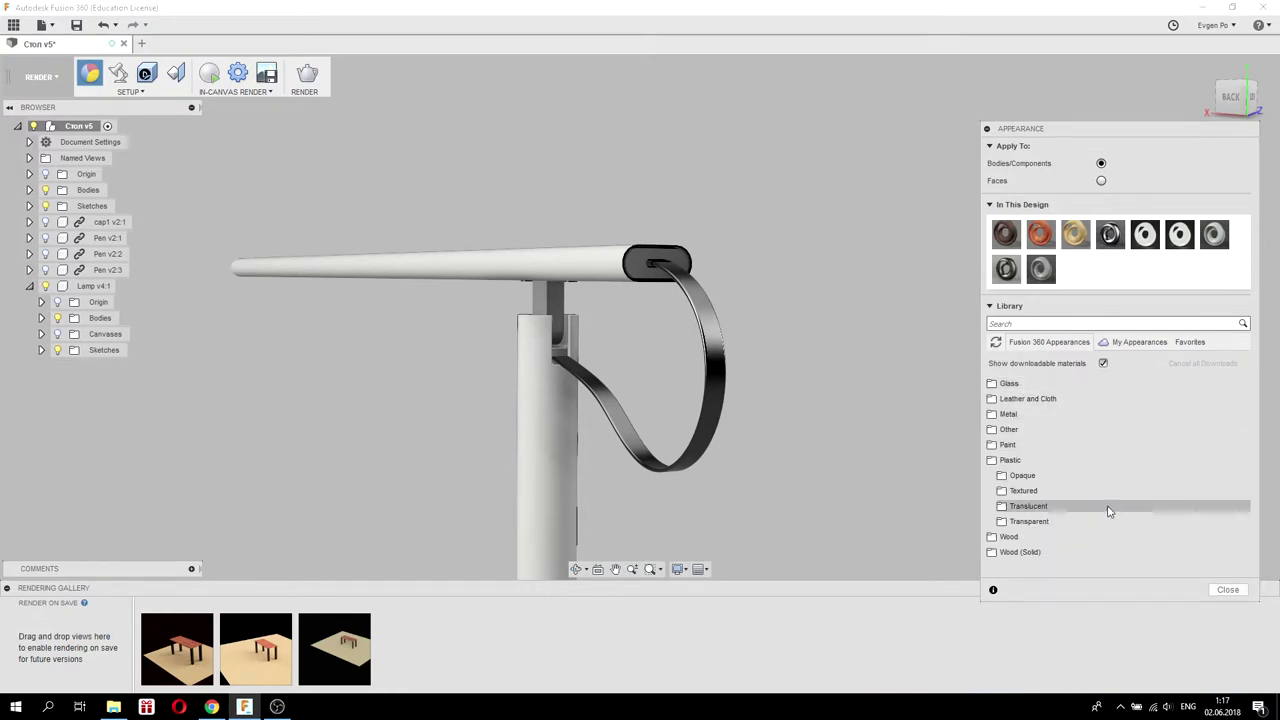
{"action": "left_click", "coordinate": [1012, 429]}
{"action": "scroll", "coordinate": [1080, 472], "scroll_direction": "down", "scroll_amount": 3}
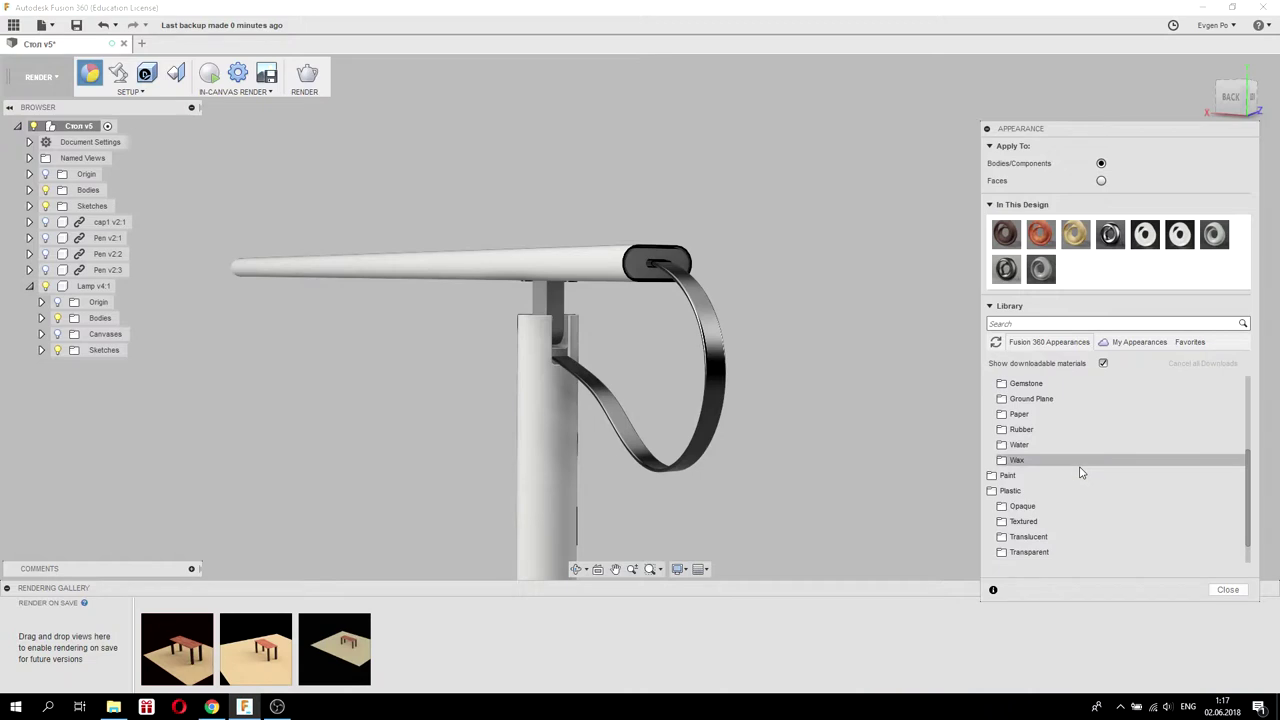
{"action": "left_click", "coordinate": [1030, 434]}
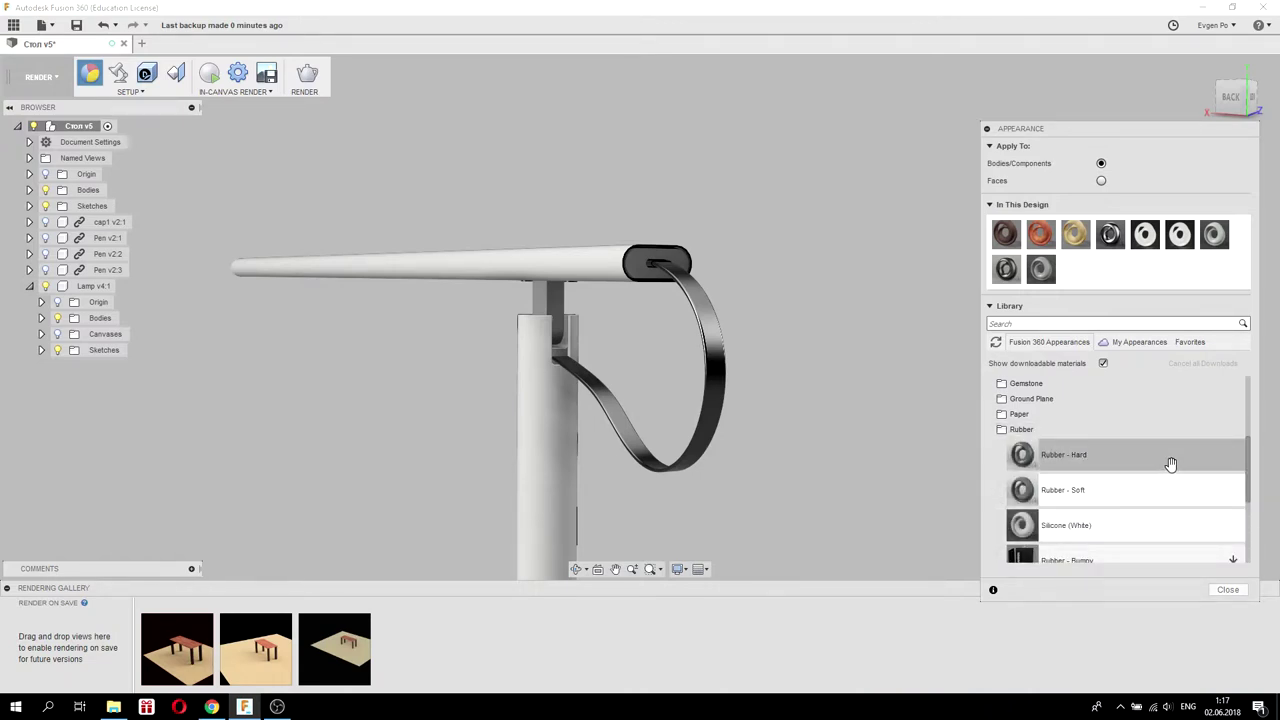
{"action": "scroll", "coordinate": [1055, 510], "scroll_direction": "down", "scroll_amount": 1}
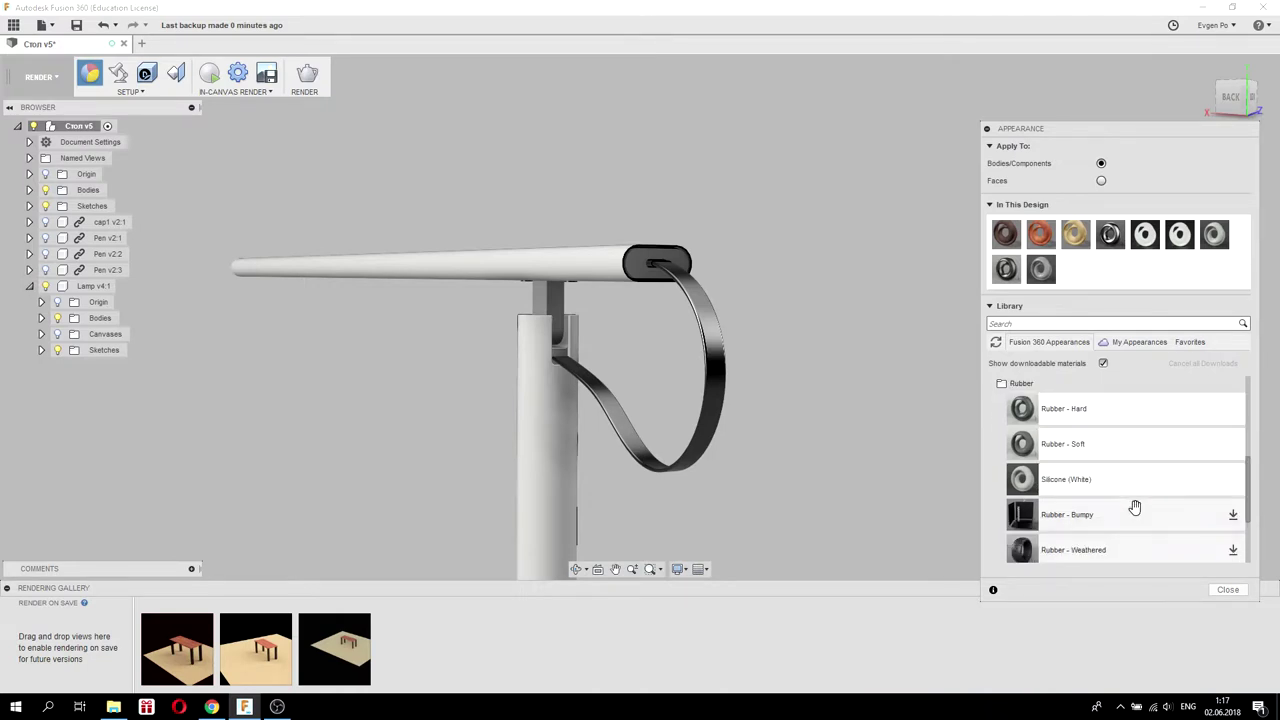
{"action": "left_click_drag", "start_coordinate": [1023, 479], "coordinate": [720, 355]}
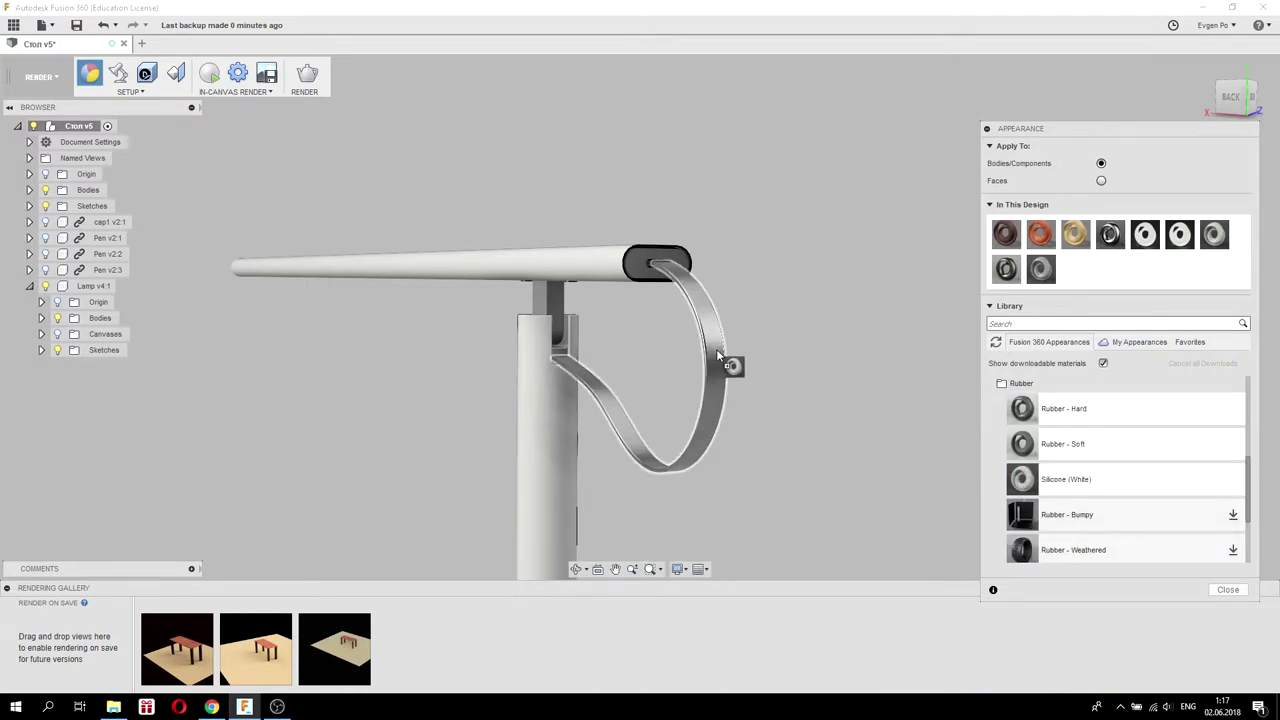
{"action": "scroll", "coordinate": [807, 266], "scroll_direction": "up", "scroll_amount": 1}
{"action": "scroll", "coordinate": [823, 267], "scroll_direction": "up", "scroll_amount": 1}
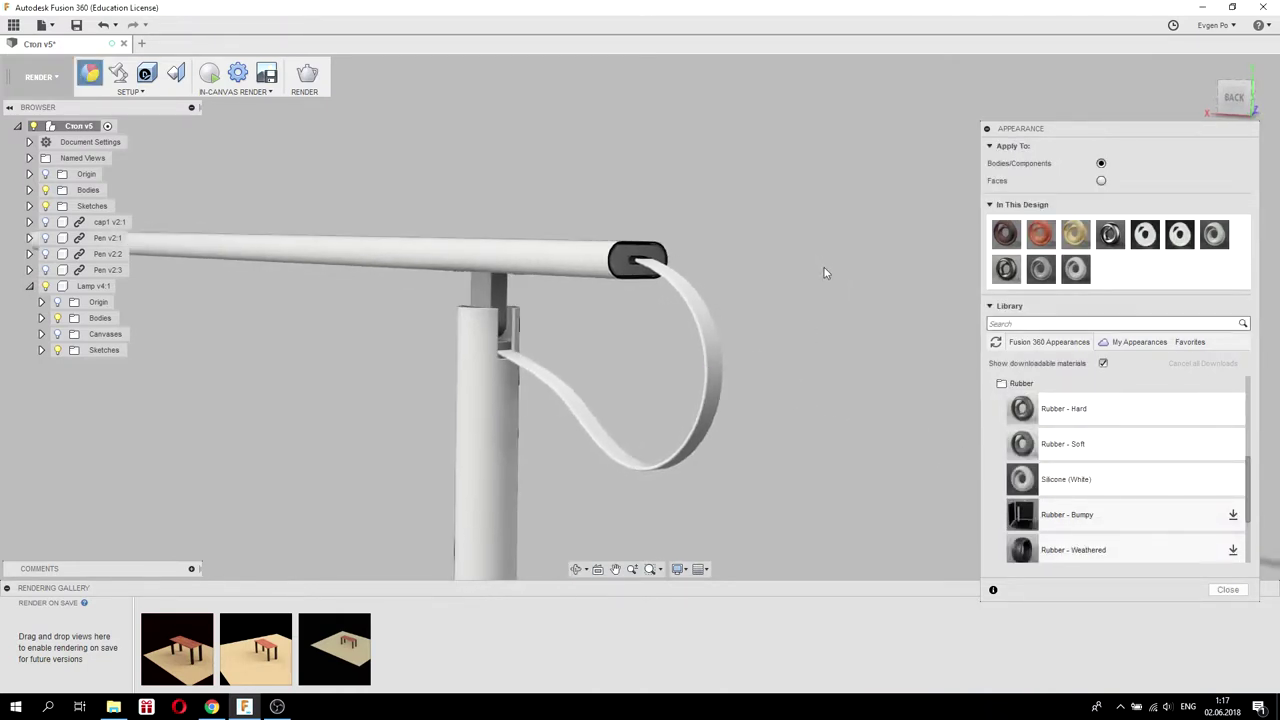
{"action": "left_click_drag", "start_coordinate": [1025, 485], "coordinate": [1040, 487]}
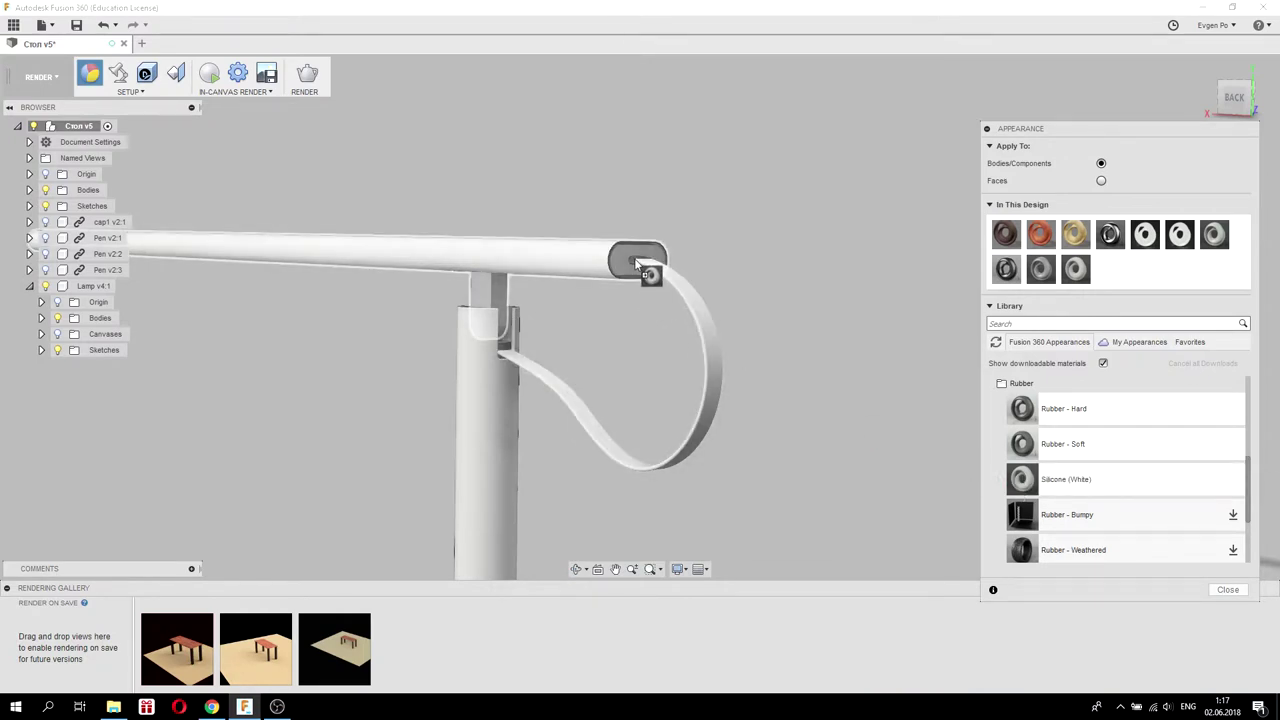
{"action": "scroll", "coordinate": [620, 262], "scroll_direction": "down", "scroll_amount": 1}
{"action": "scroll", "coordinate": [630, 255], "scroll_direction": "up", "scroll_amount": 2}
{"action": "scroll", "coordinate": [633, 262], "scroll_direction": "up", "scroll_amount": 2}
{"action": "middle_click_drag", "start_coordinate": [633, 262], "coordinate": [875, 315], "text": "shift"}
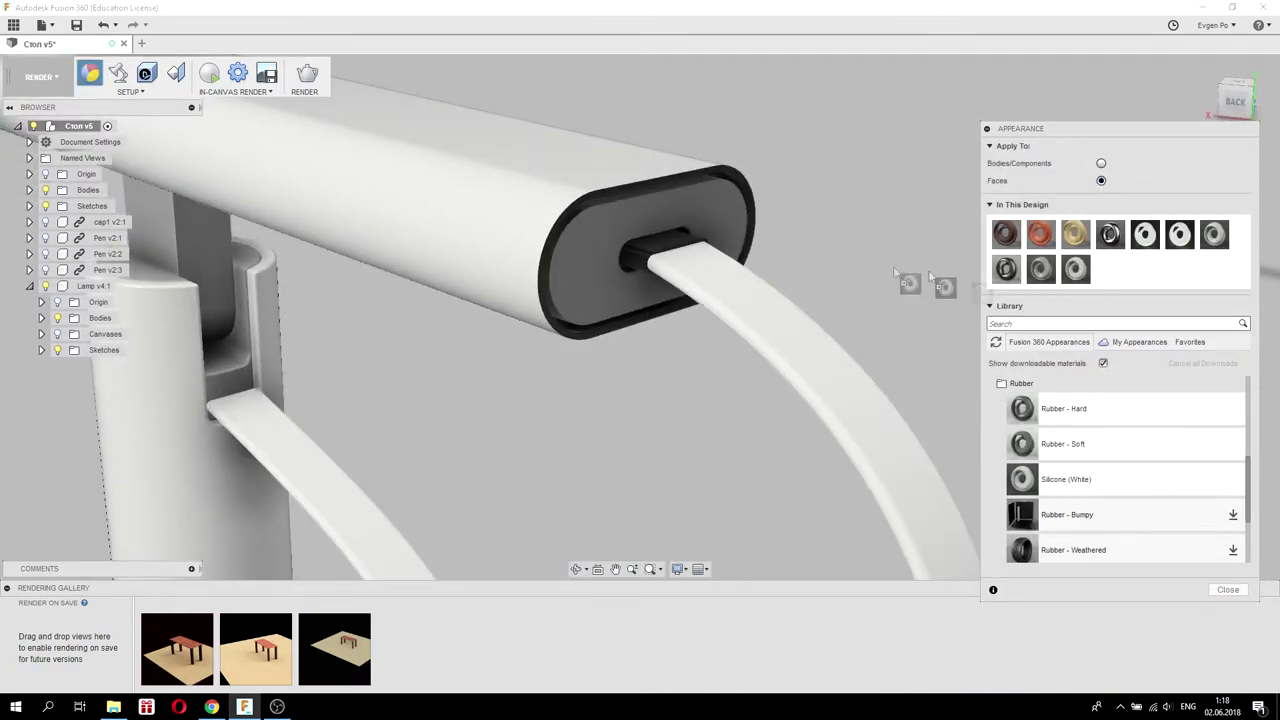
Apply Silicone (White) to the strap's end face inside the tube cap.
{"action": "left_click", "coordinate": [639, 262]}
{"action": "middle_click_drag", "start_coordinate": [913, 316], "coordinate": [843, 229], "text": "shift"}
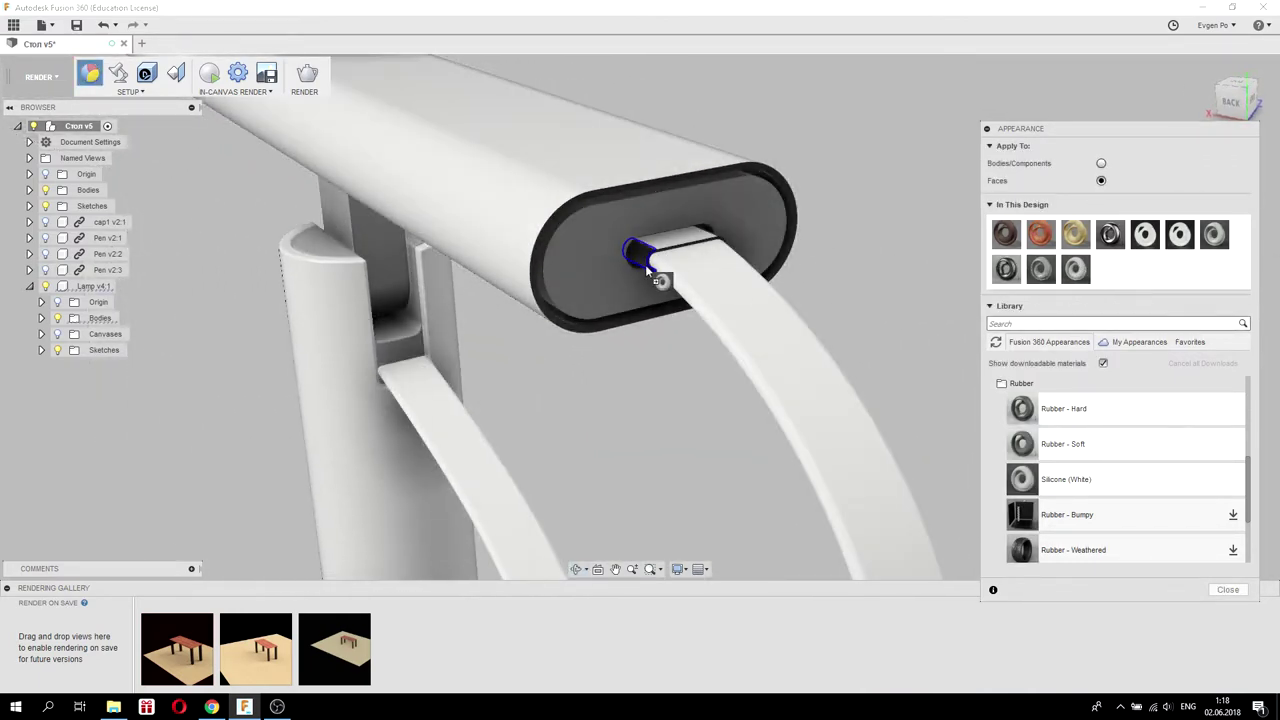
{"action": "mouse_move", "coordinate": [640, 256]}
{"action": "middle_mouse_down", "text": "shift"}
{"action": "mouse_move", "coordinate": [724, 244]}
{"action": "mouse_move", "coordinate": [905, 293]}
{"action": "middle_mouse_up", "text": "shift"}
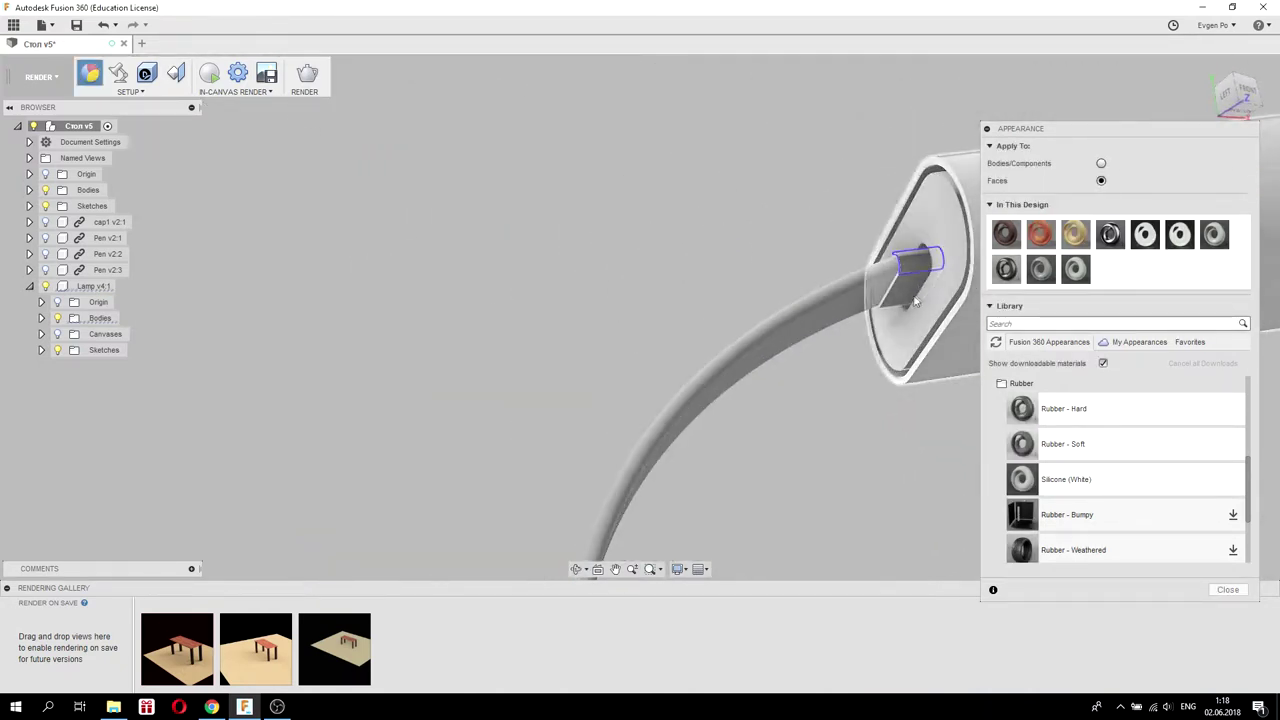
{"action": "left_click", "coordinate": [905, 293]}
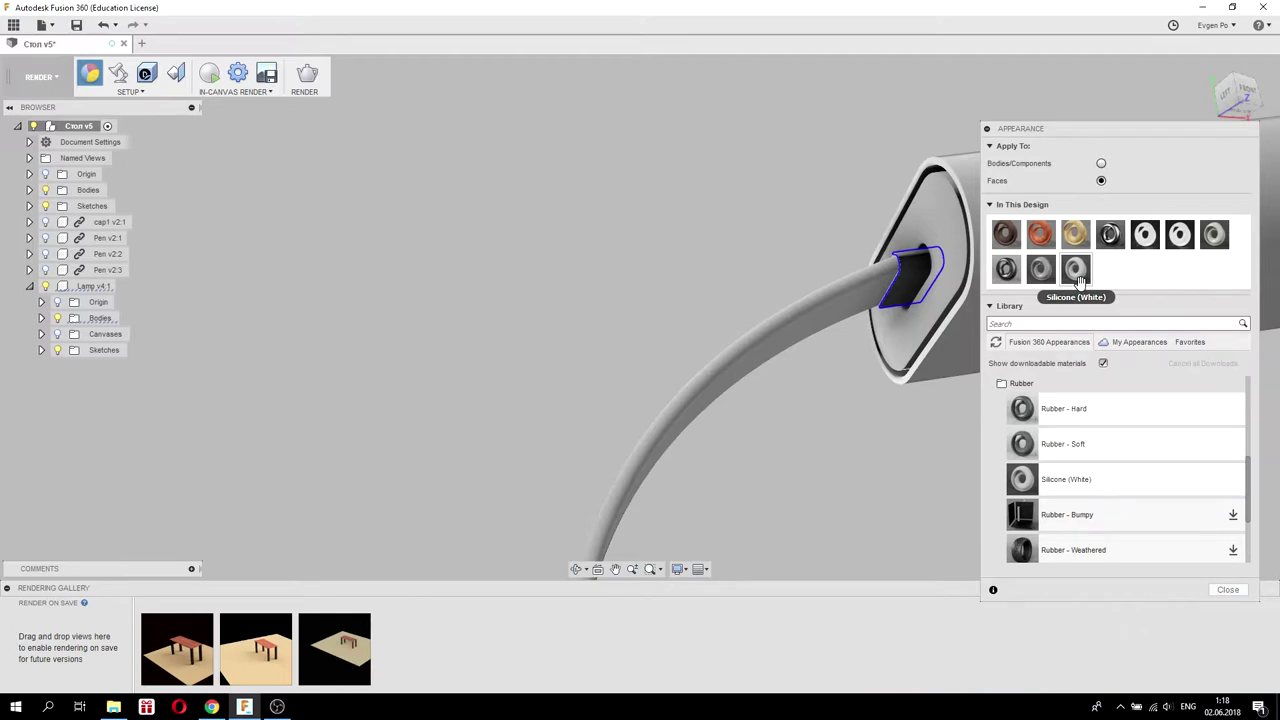
{"action": "left_click_drag", "start_coordinate": [1076, 277], "coordinate": [910, 272]}
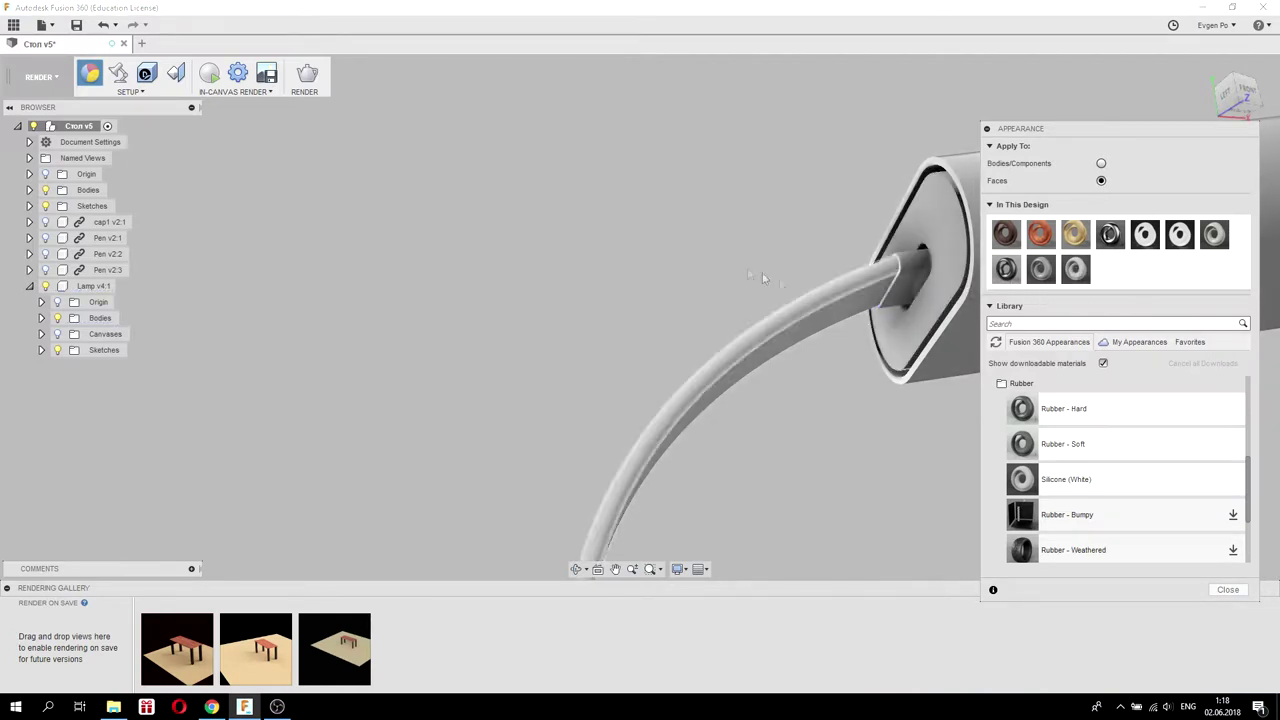
{"action": "scroll", "coordinate": [749, 266], "scroll_direction": "up", "scroll_amount": 5}
{"action": "middle_click_drag", "start_coordinate": [749, 266], "coordinate": [880, 274], "text": "shift"}
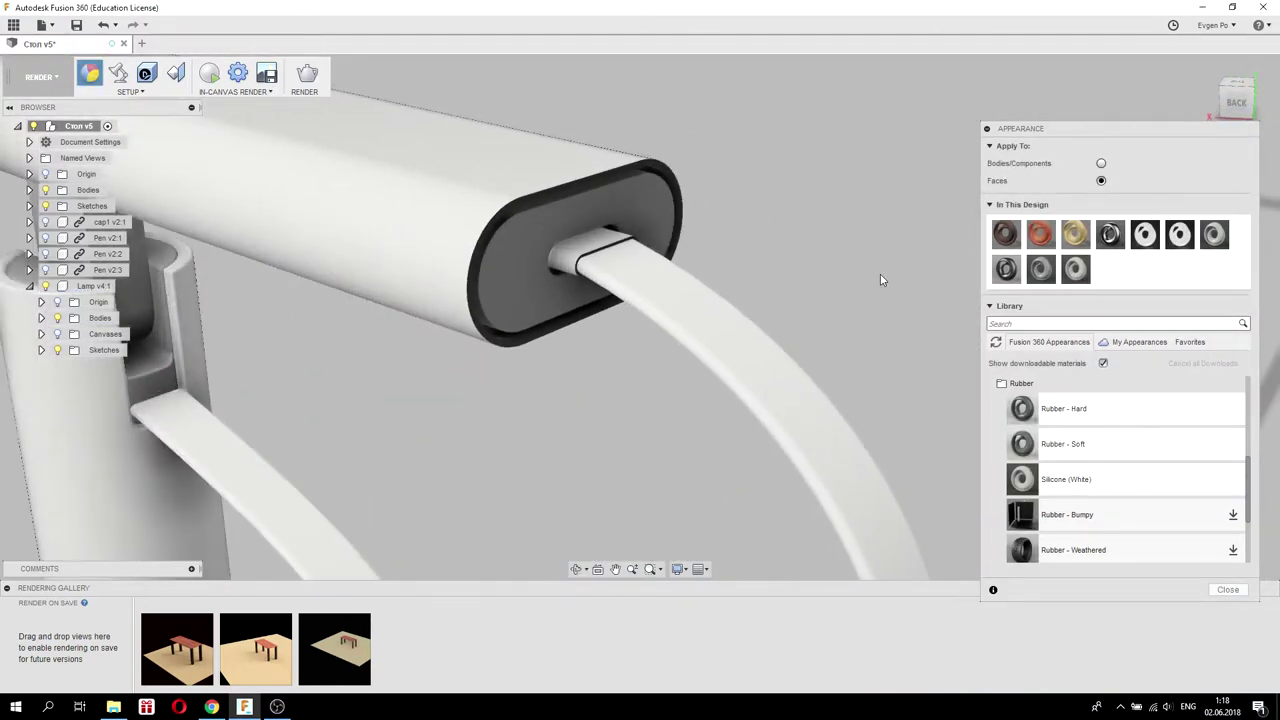
Edit the Silicone (White) appearance's colour to red.
{"action": "right_click", "coordinate": [1086, 273]}
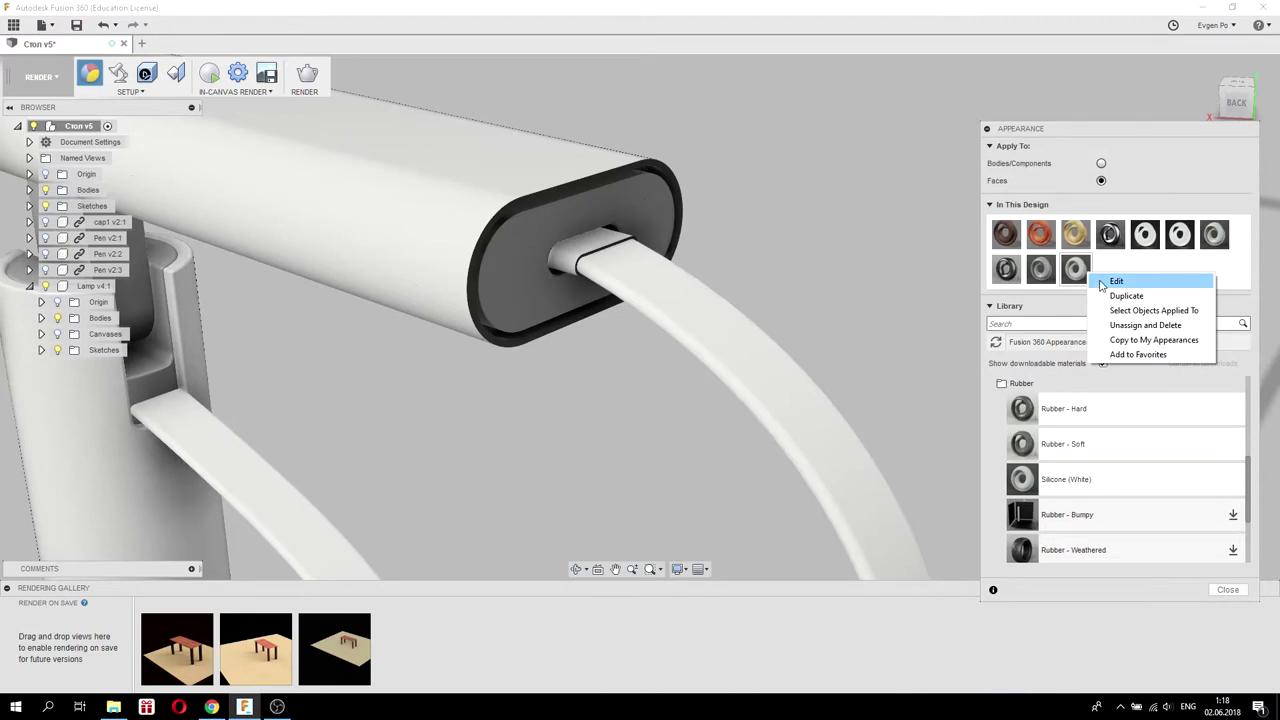
{"action": "left_click", "coordinate": [1101, 284]}
{"action": "left_click_drag", "start_coordinate": [948, 190], "coordinate": [968, 188]}
{"action": "left_click", "coordinate": [843, 219]}
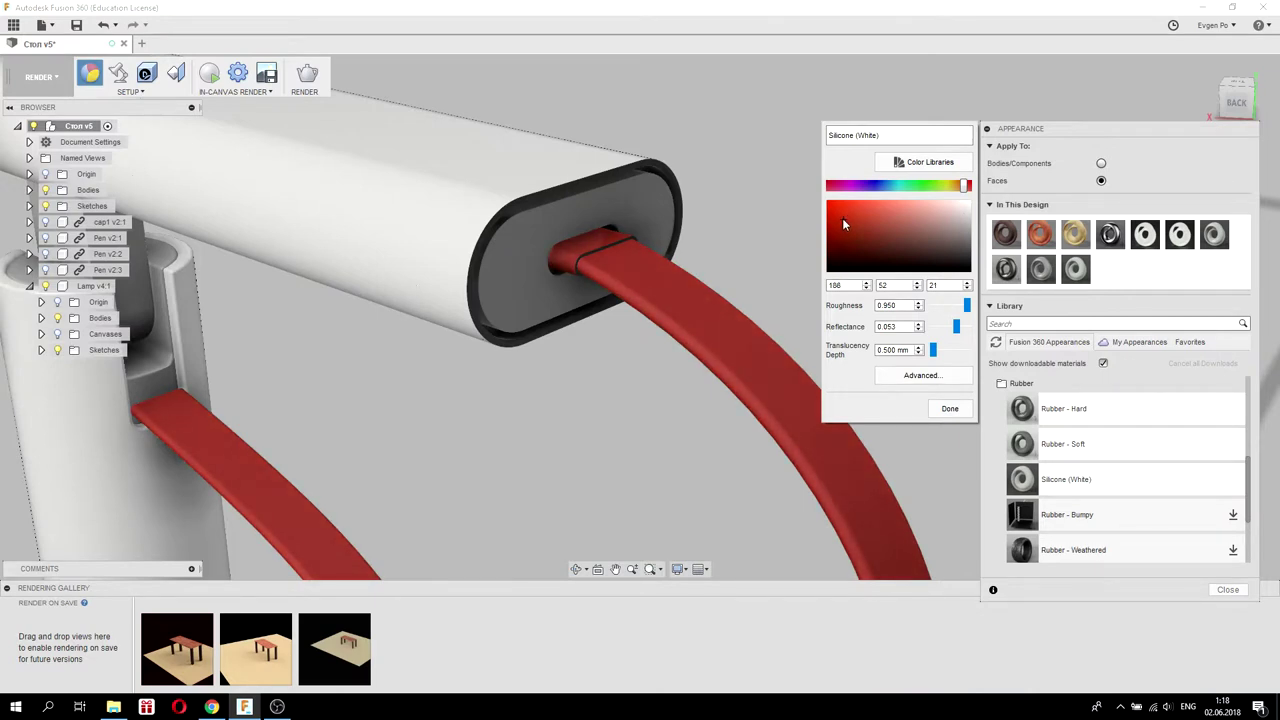
{"action": "left_click_drag", "start_coordinate": [842, 218], "coordinate": [866, 210]}
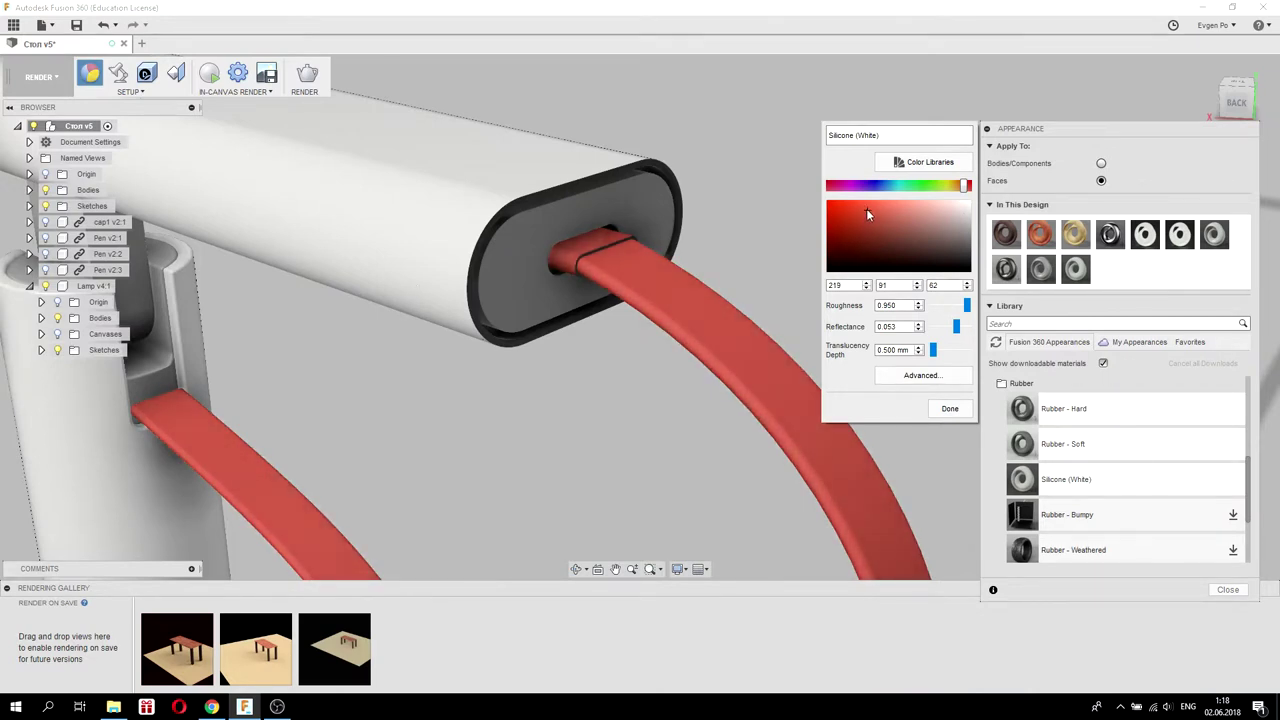
{"action": "mouse_move", "coordinate": [864, 204]}
{"action": "left_mouse_down"}
{"action": "mouse_move", "coordinate": [864, 227]}
{"action": "mouse_move", "coordinate": [869, 205]}
{"action": "left_mouse_up"}
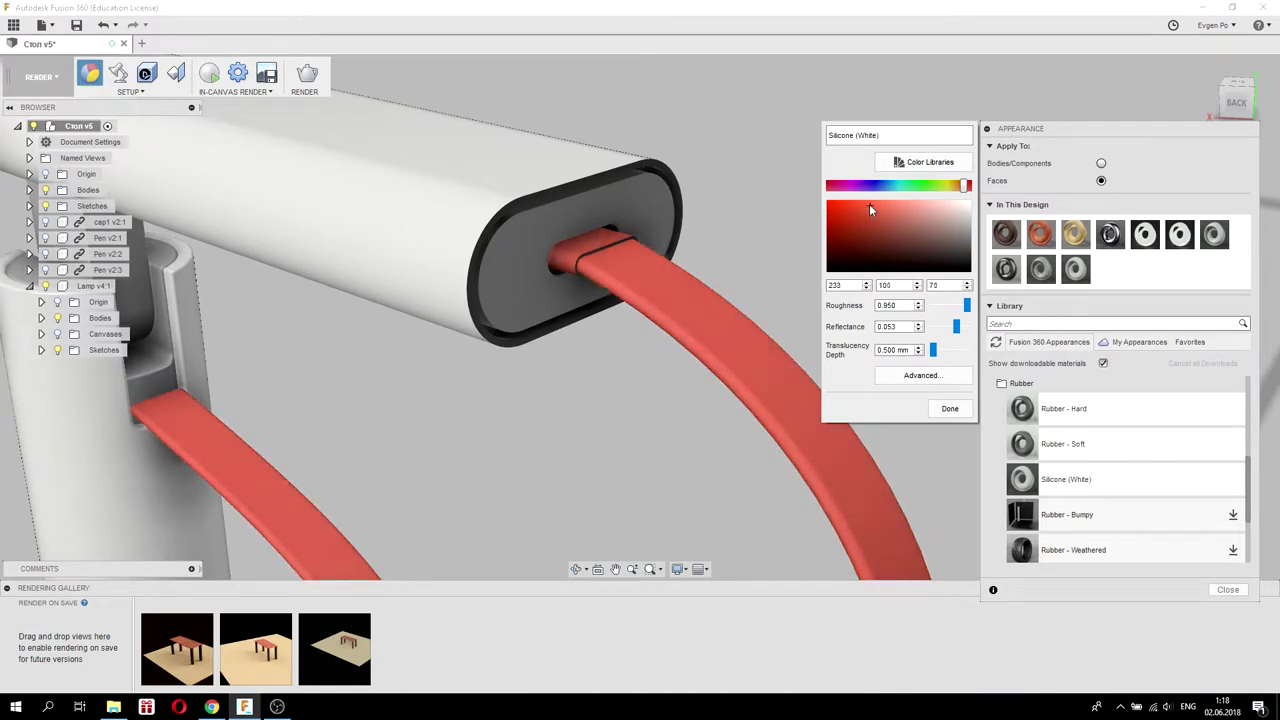
{"action": "left_click", "coordinate": [950, 408]}
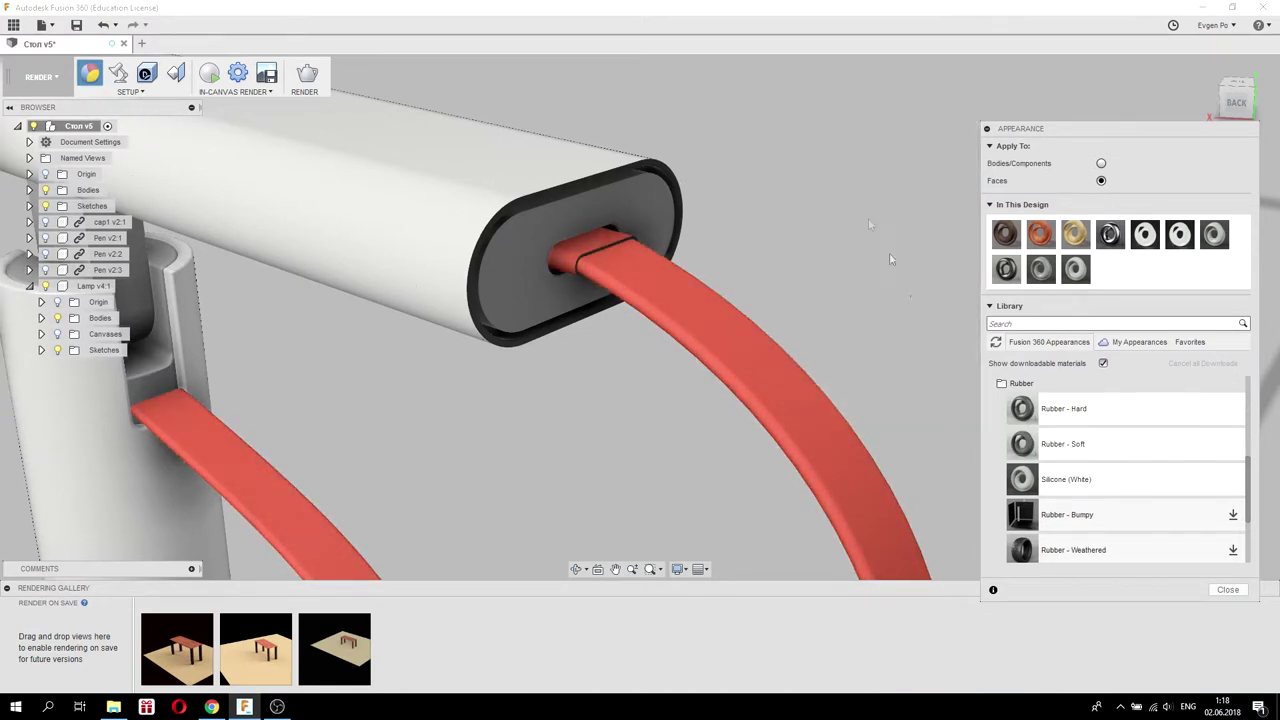
Zoom out to view the whole lamp and close the Appearance dialog.
{"action": "scroll", "coordinate": [760, 195], "scroll_direction": "down", "scroll_amount": 6}
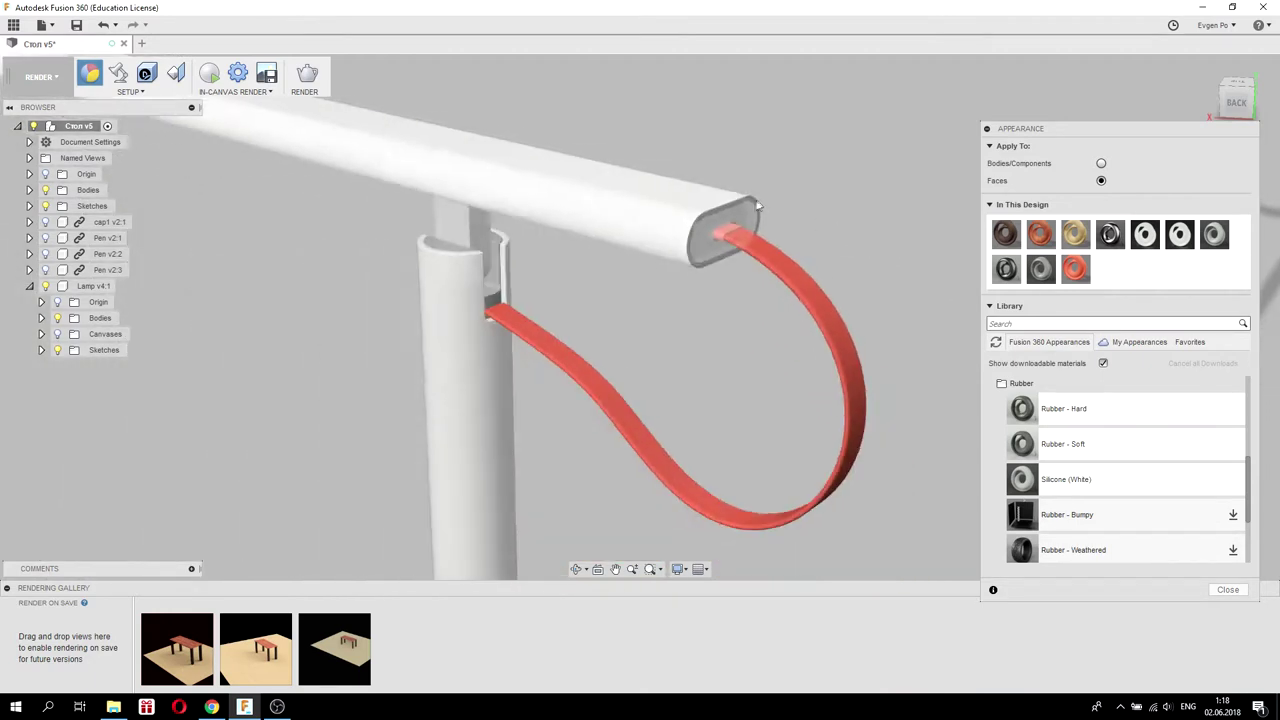
{"action": "scroll", "coordinate": [697, 190], "scroll_direction": "down", "scroll_amount": 3}
{"action": "scroll", "coordinate": [697, 190], "scroll_direction": "down", "scroll_amount": 3}
{"action": "mouse_move", "coordinate": [697, 190]}
{"action": "middle_mouse_down", "text": "shift"}
{"action": "mouse_move", "coordinate": [776, 137]}
{"action": "mouse_move", "coordinate": [808, 223]}
{"action": "mouse_move", "coordinate": [817, 166]}
{"action": "mouse_move", "coordinate": [877, 172]}
{"action": "mouse_move", "coordinate": [843, 191]}
{"action": "middle_mouse_up", "text": "shift"}
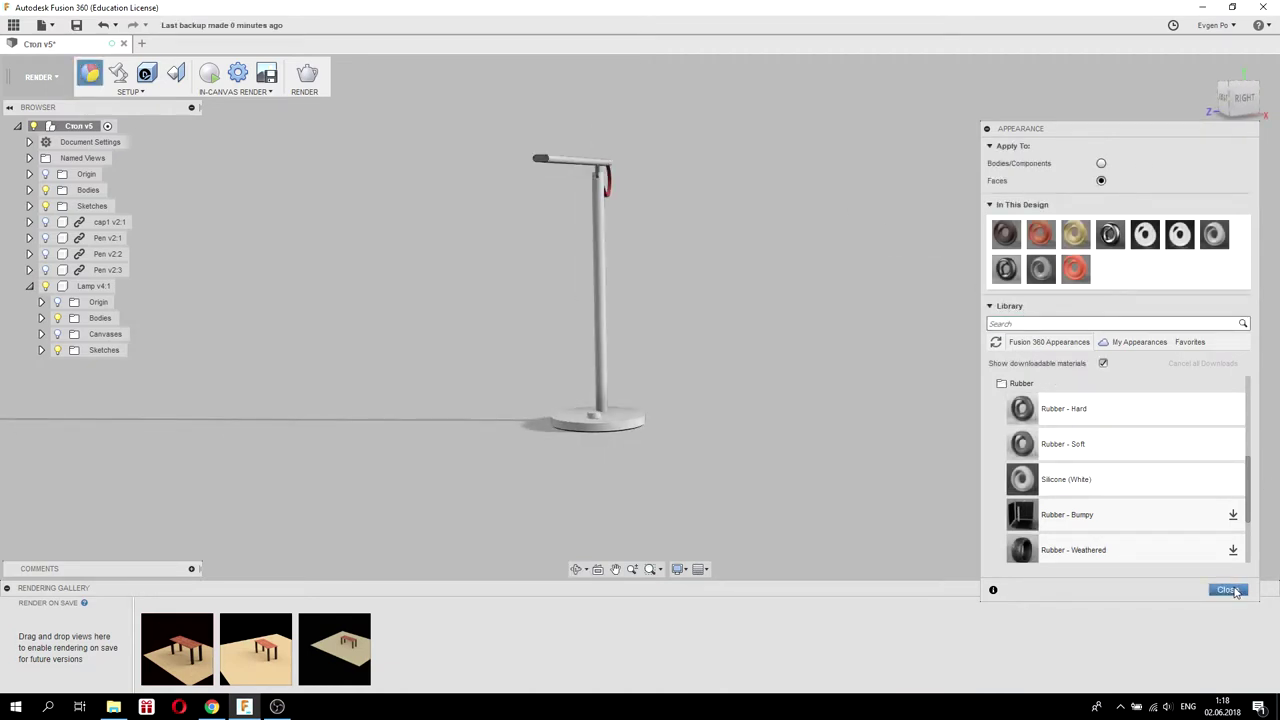
{"action": "left_click", "coordinate": [1228, 590]}
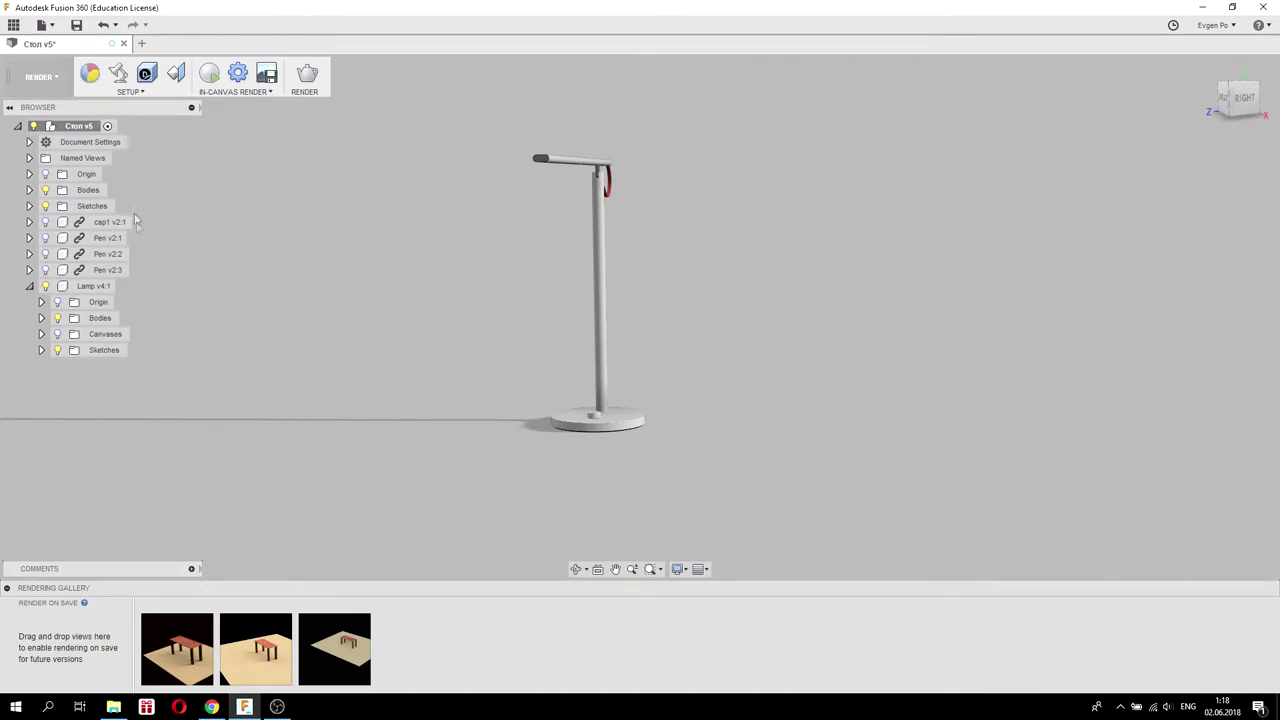
Unisolate Lamp v4:1 so the table and red pen cup reappear, then orbit to the front.
{"action": "left_click", "coordinate": [29, 286]}
{"action": "right_click", "coordinate": [88, 288]}
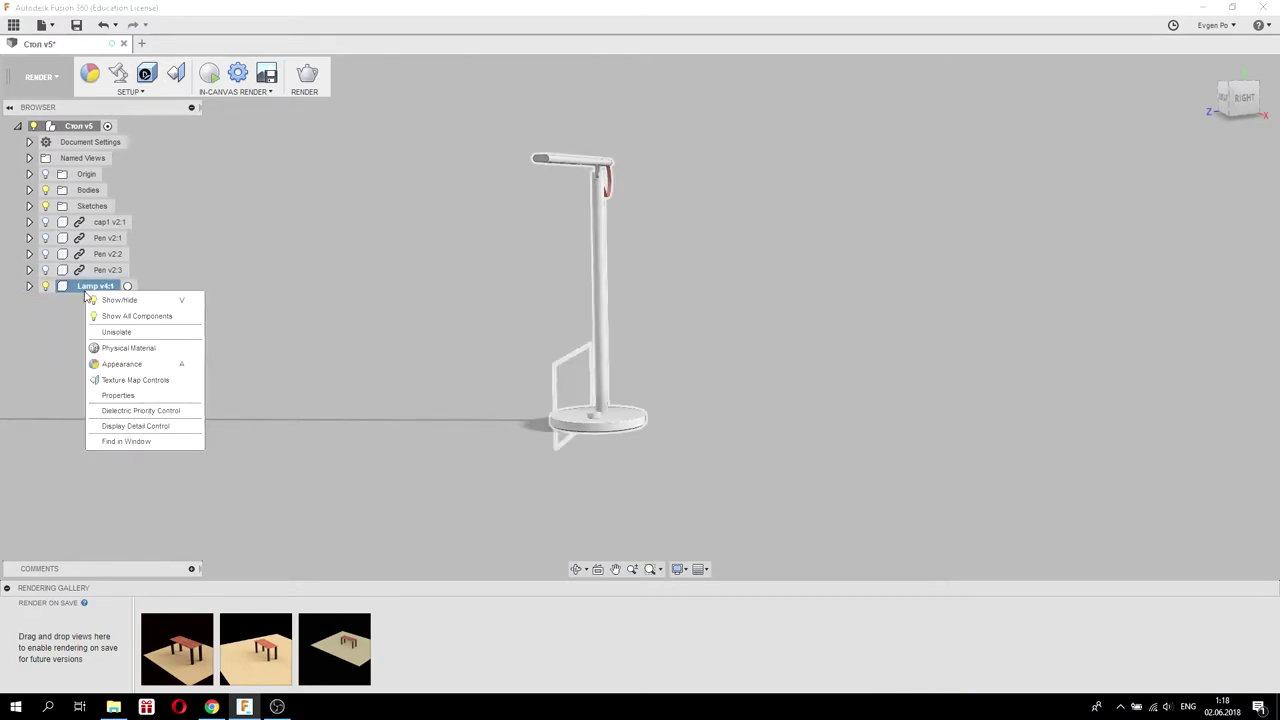
{"action": "left_click", "coordinate": [143, 334]}
{"action": "mouse_move", "coordinate": [494, 250]}
{"action": "middle_mouse_down", "text": "shift"}
{"action": "mouse_move", "coordinate": [506, 229]}
{"action": "mouse_move", "coordinate": [517, 251]}
{"action": "mouse_move", "coordinate": [617, 249]}
{"action": "mouse_move", "coordinate": [640, 234]}
{"action": "mouse_move", "coordinate": [631, 226]}
{"action": "mouse_move", "coordinate": [543, 274]}
{"action": "mouse_move", "coordinate": [543, 246]}
{"action": "mouse_move", "coordinate": [511, 256]}
{"action": "mouse_move", "coordinate": [709, 194]}
{"action": "mouse_move", "coordinate": [641, 214]}
{"action": "mouse_move", "coordinate": [600, 251]}
{"action": "mouse_move", "coordinate": [620, 237]}
{"action": "mouse_move", "coordinate": [580, 240]}
{"action": "mouse_move", "coordinate": [605, 244]}
{"action": "middle_mouse_up", "text": "shift"}
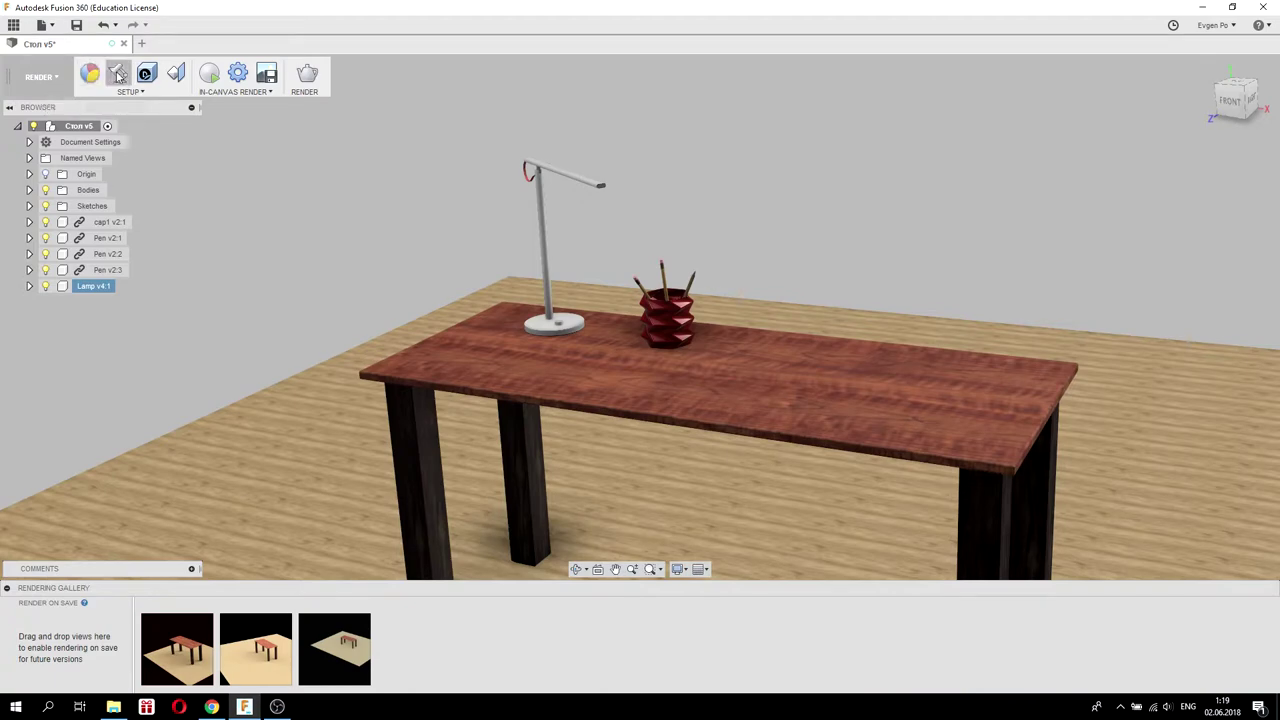
Set scene brightness to 0 lx with a black 0,0,0 background, then start the in-canvas render.
{"action": "left_click", "coordinate": [118, 78]}
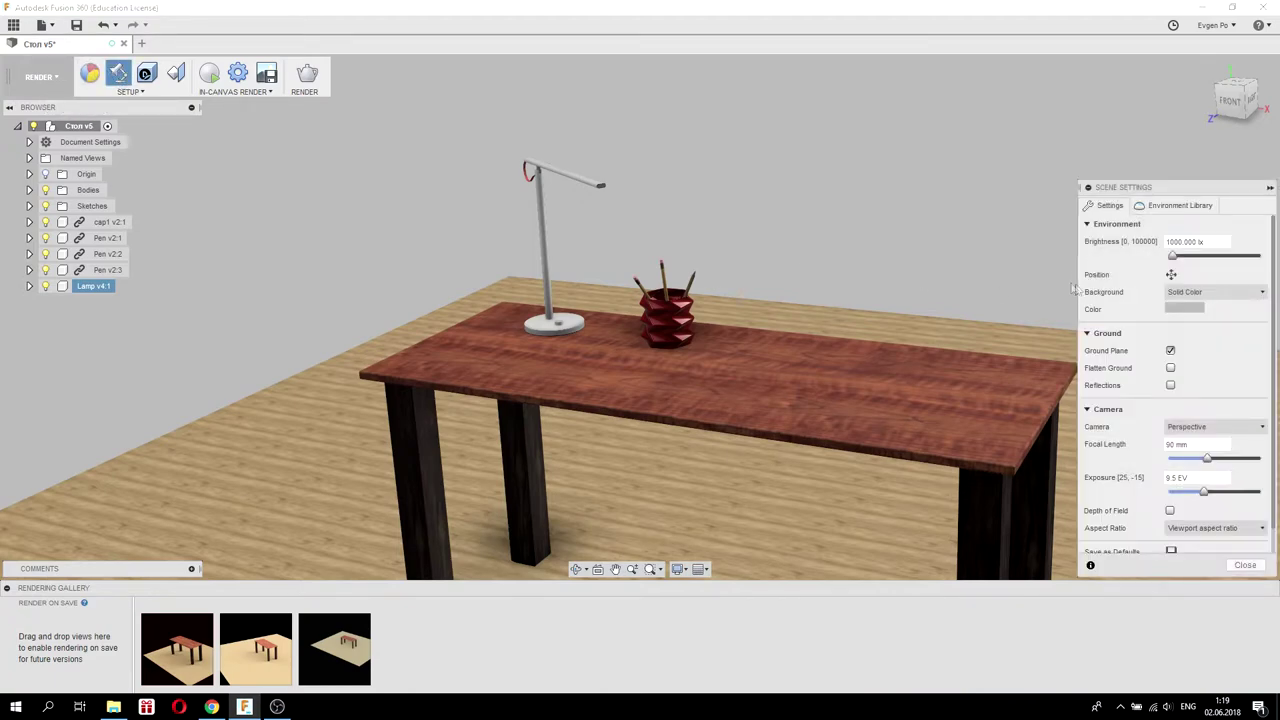
{"action": "left_click_drag", "start_coordinate": [1173, 256], "coordinate": [1165, 257]}
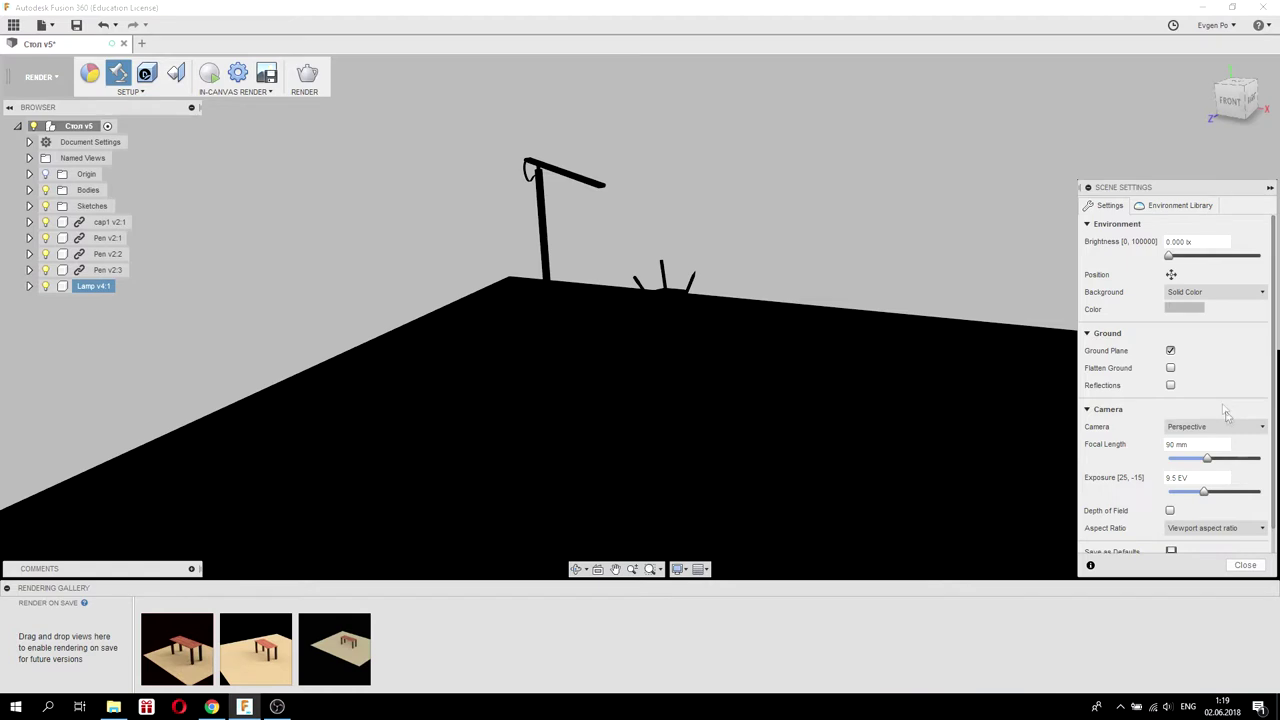
{"action": "left_click", "coordinate": [1186, 310]}
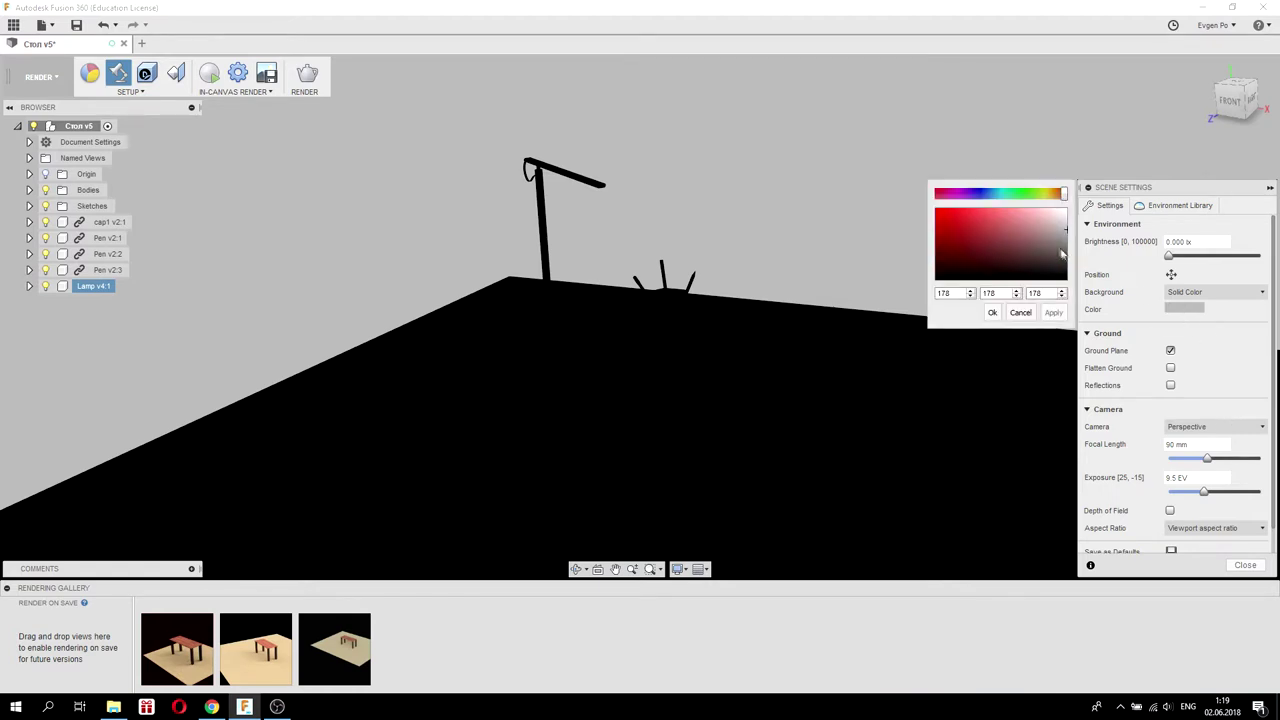
{"action": "left_click", "coordinate": [1053, 312]}
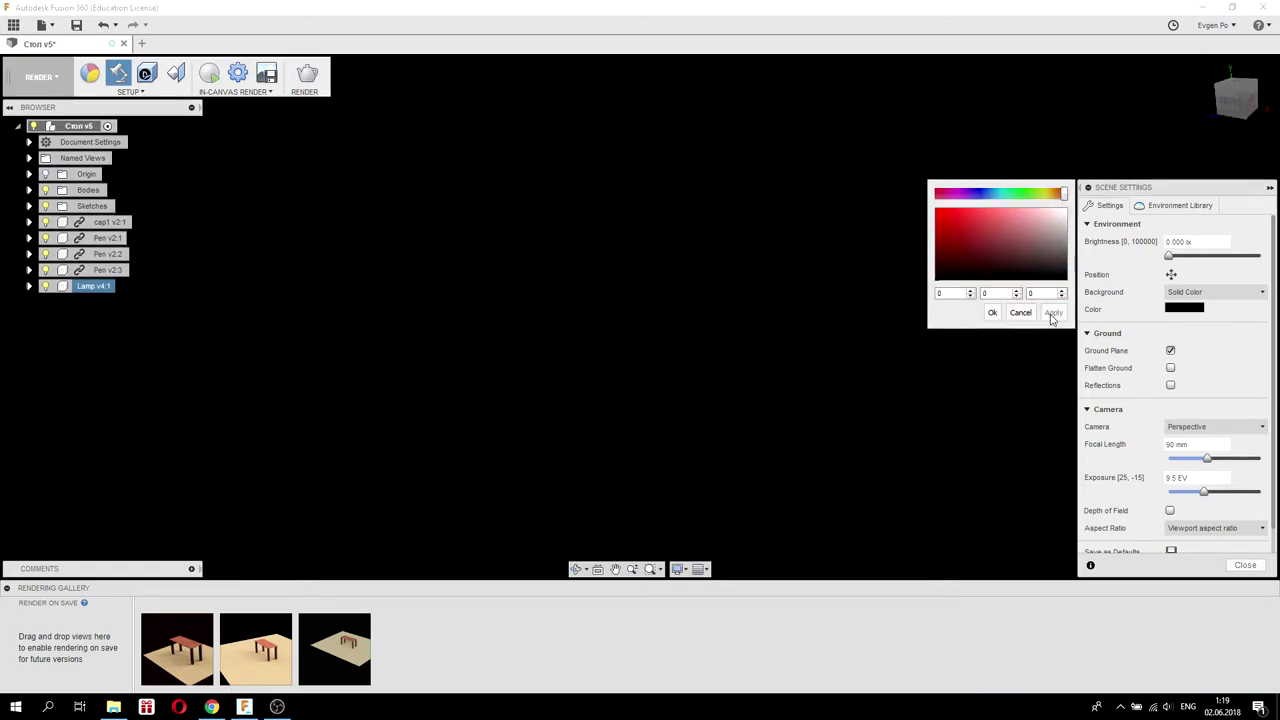
{"action": "left_click", "coordinate": [992, 312]}
{"action": "left_click", "coordinate": [1245, 565]}
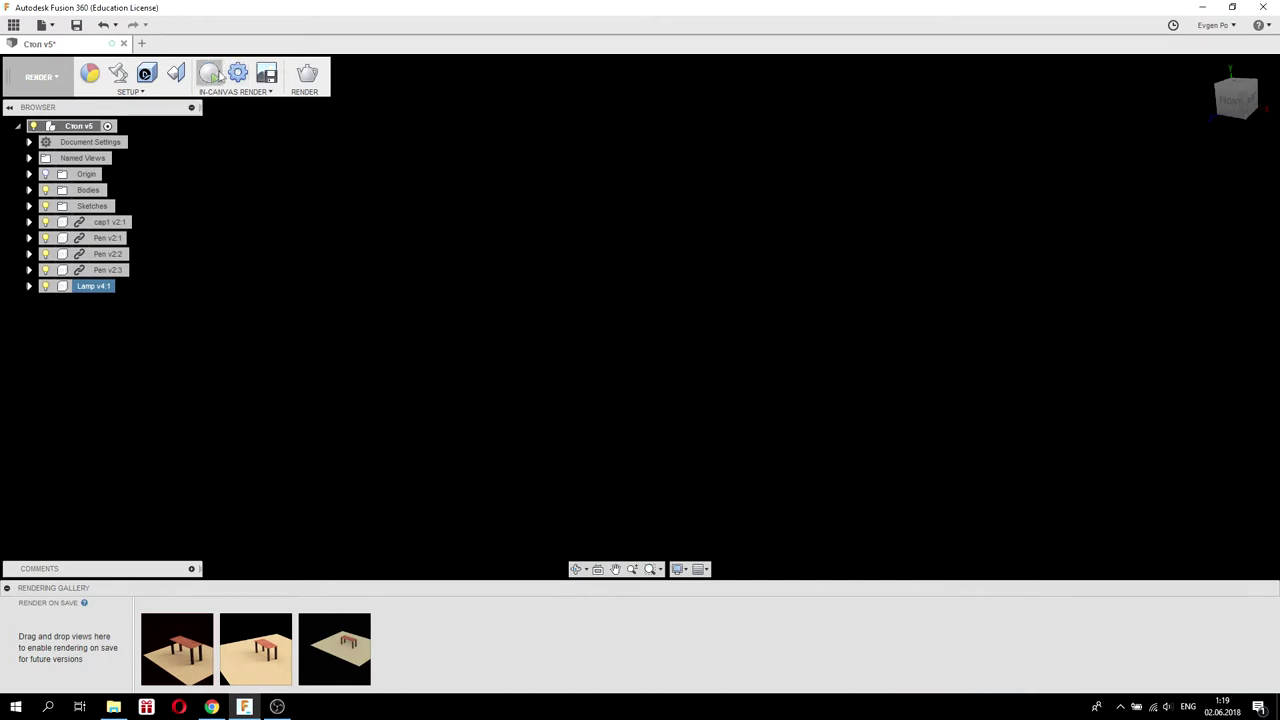
{"action": "left_click", "coordinate": [211, 76]}
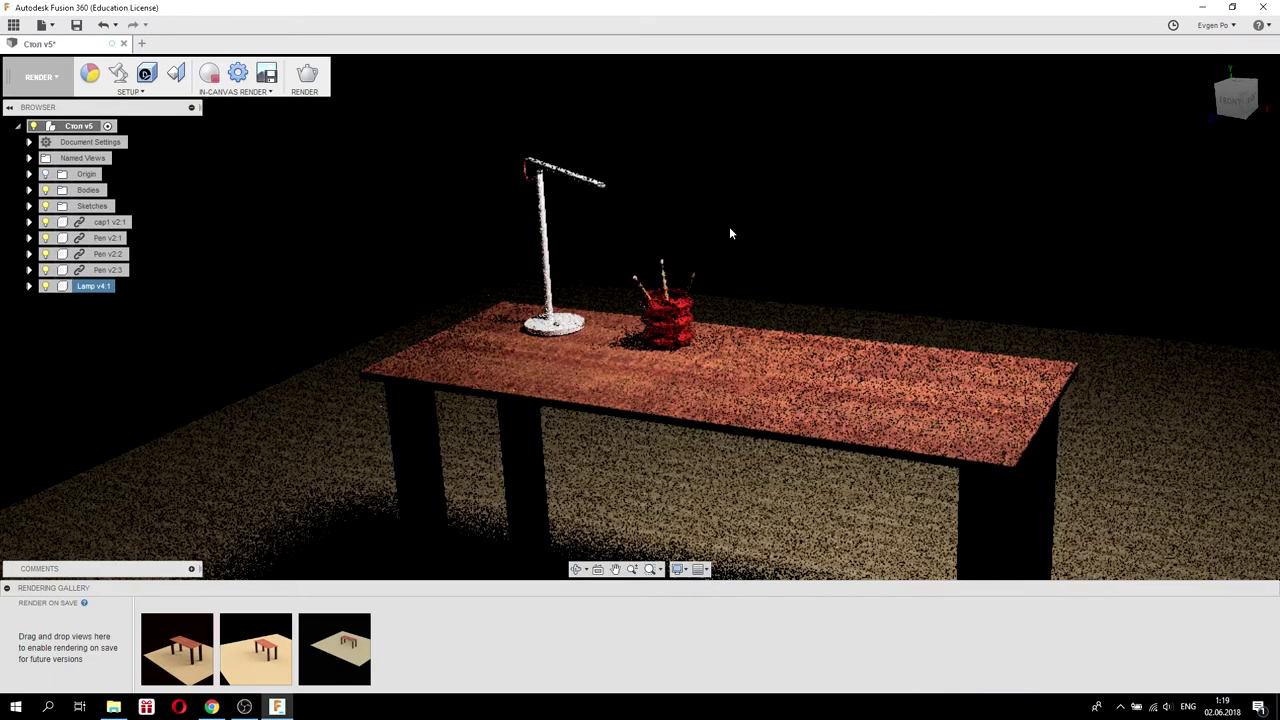
{"action": "mouse_move", "coordinate": [703, 227]}
{"action": "left_mouse_down"}
{"action": "mouse_move", "coordinate": [750, 236]}
{"action": "mouse_move", "coordinate": [757, 251]}
{"action": "left_mouse_up"}
Zoom on the lamp and pen cup, deselect Lamp v4:1, and pause the render after about 100 seconds.
{"action": "scroll", "coordinate": [700, 275], "scroll_direction": "up", "scroll_amount": 5}
{"action": "scroll", "coordinate": [648, 295], "scroll_direction": "down", "scroll_amount": 2}
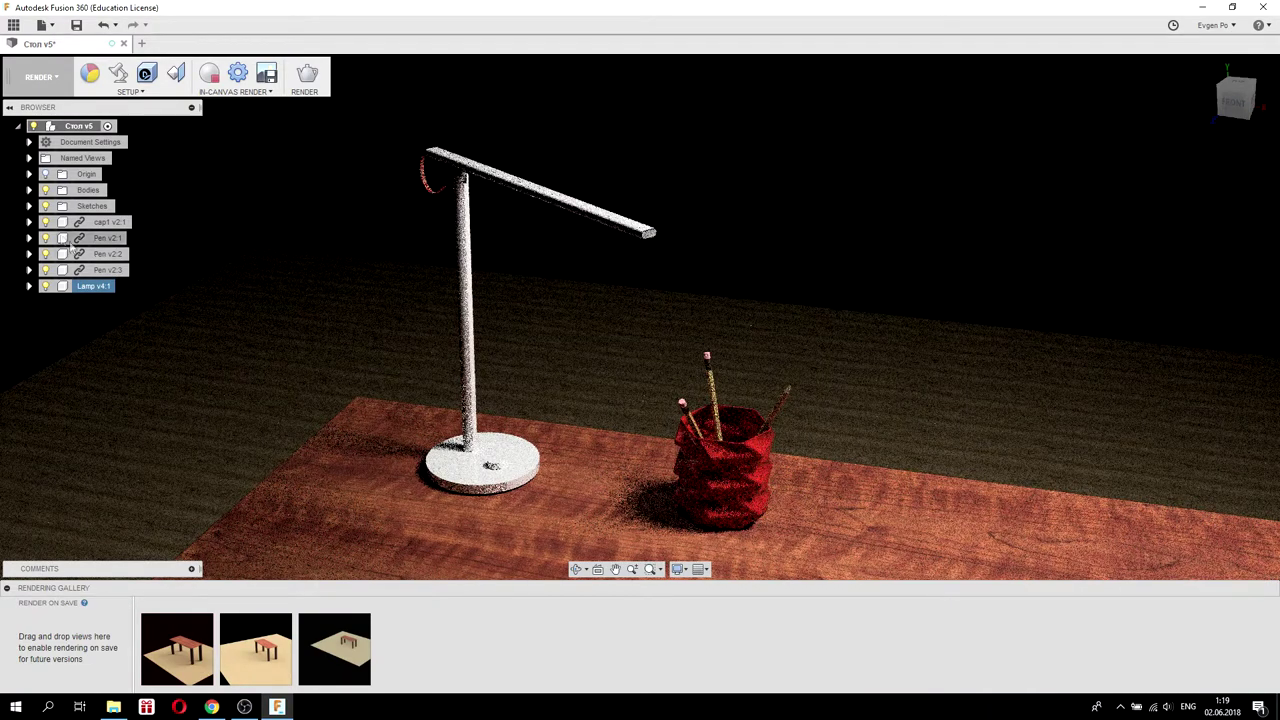
{"action": "key", "text": "Escape"}
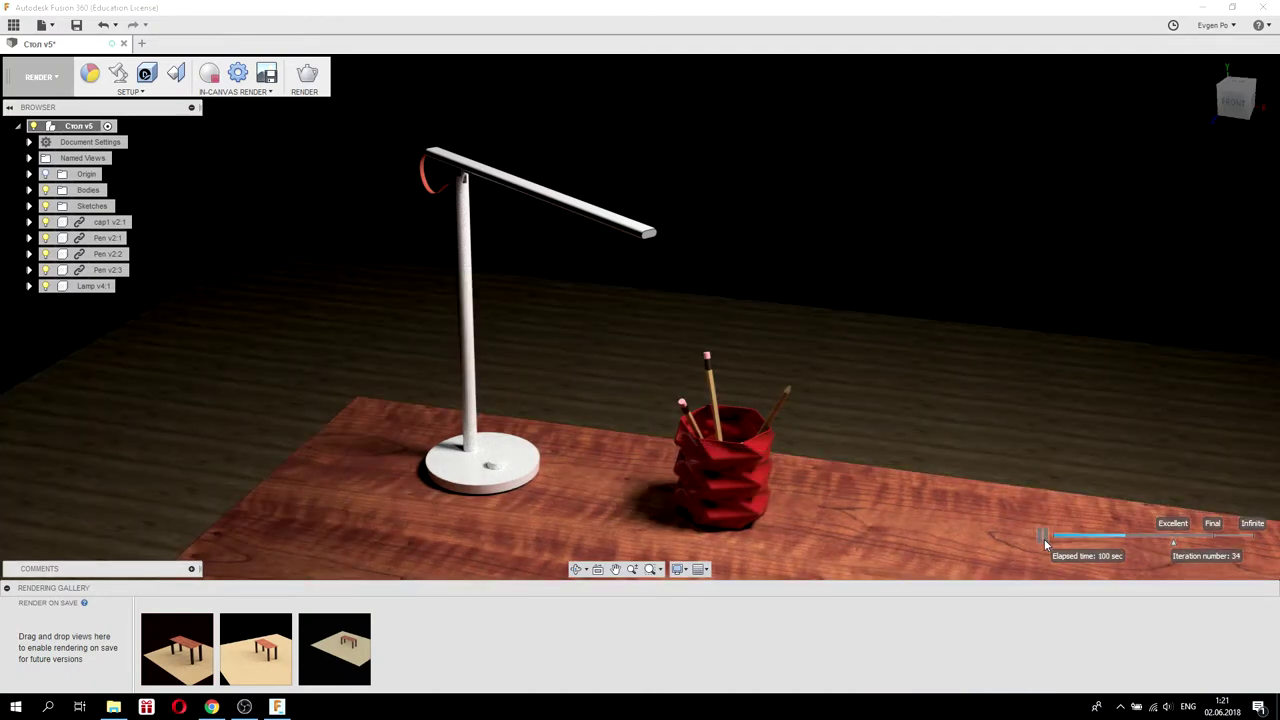
{"action": "left_click", "coordinate": [1042, 535]}
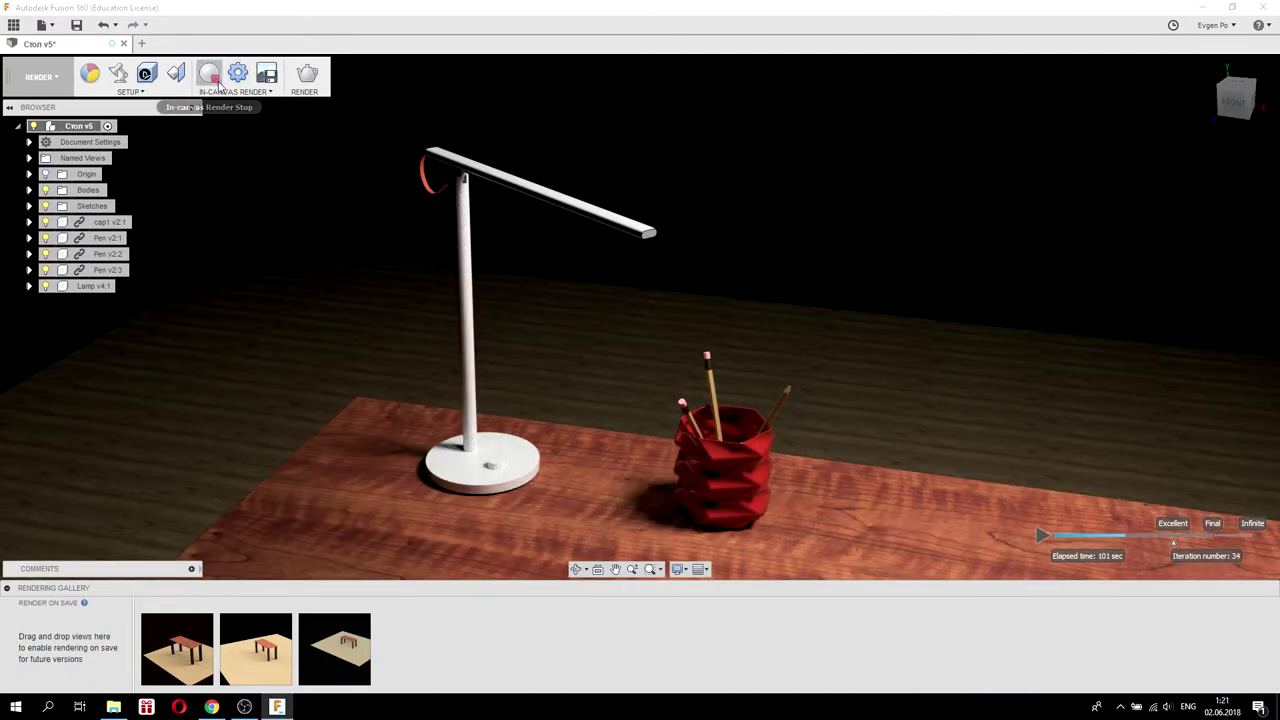
Stop the render and raise the environment brightness to 579,710 lx in Scene Settings.
{"action": "left_click", "coordinate": [218, 88]}
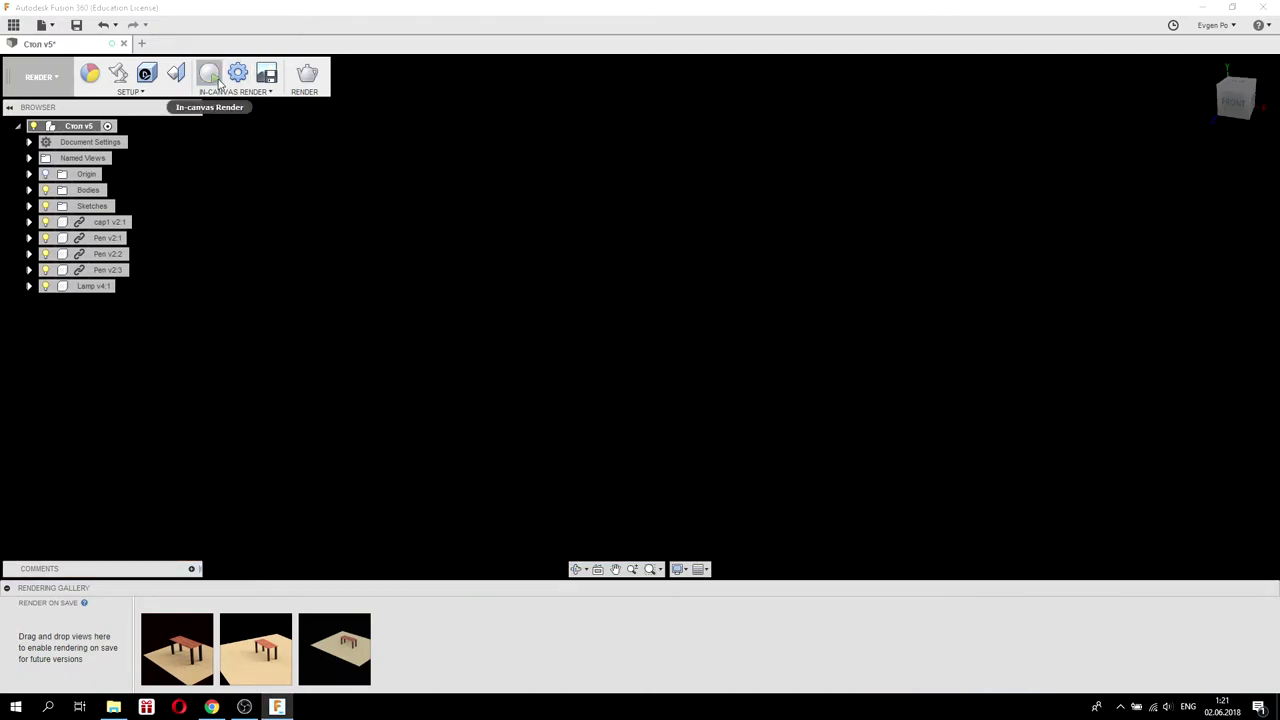
{"action": "left_click", "coordinate": [58, 80]}
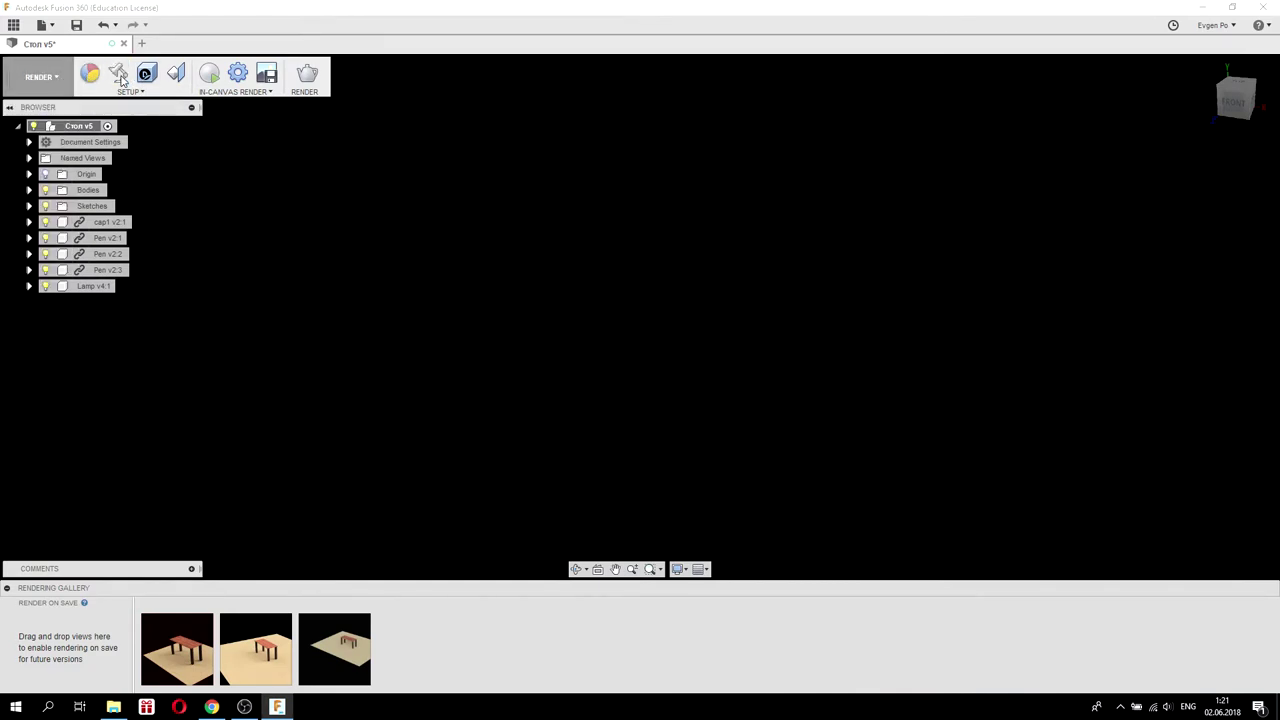
{"action": "left_click", "coordinate": [118, 75]}
{"action": "scroll", "coordinate": [1172, 402], "scroll_direction": "down", "scroll_amount": 1}
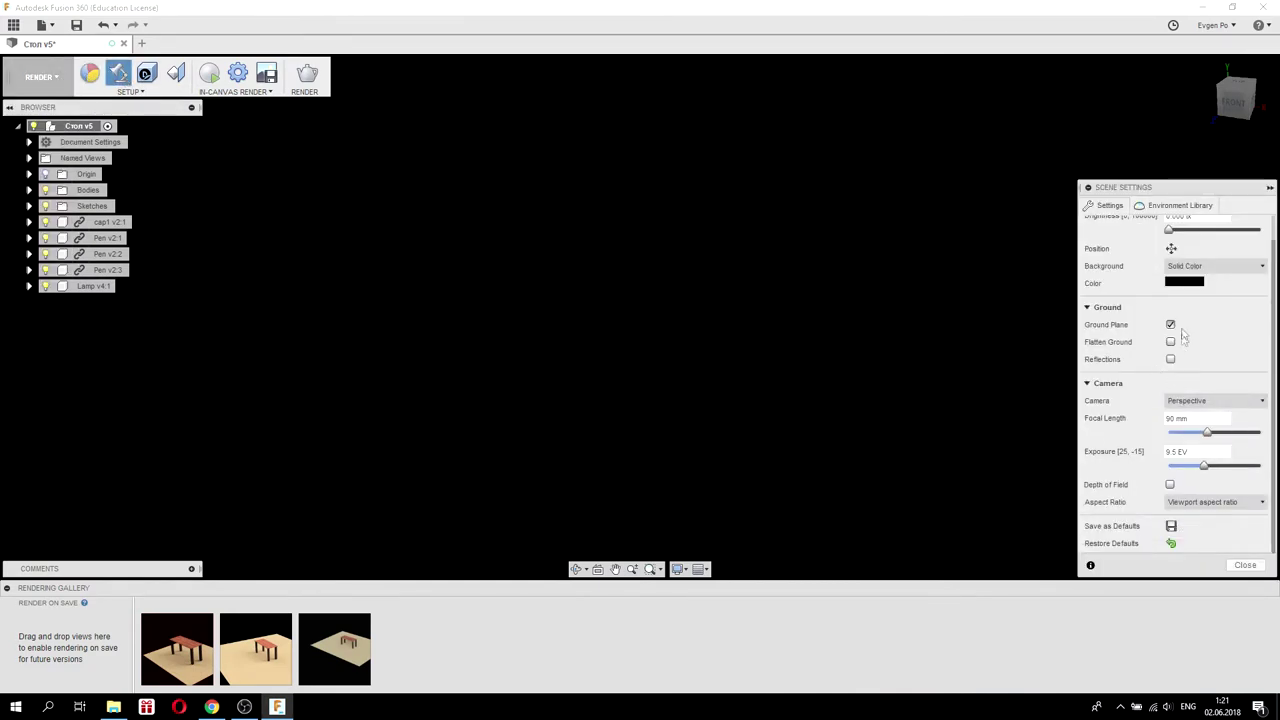
{"action": "scroll", "coordinate": [1180, 290], "scroll_direction": "up", "scroll_amount": 1}
{"action": "left_click_drag", "start_coordinate": [1170, 257], "coordinate": [1174, 260]}
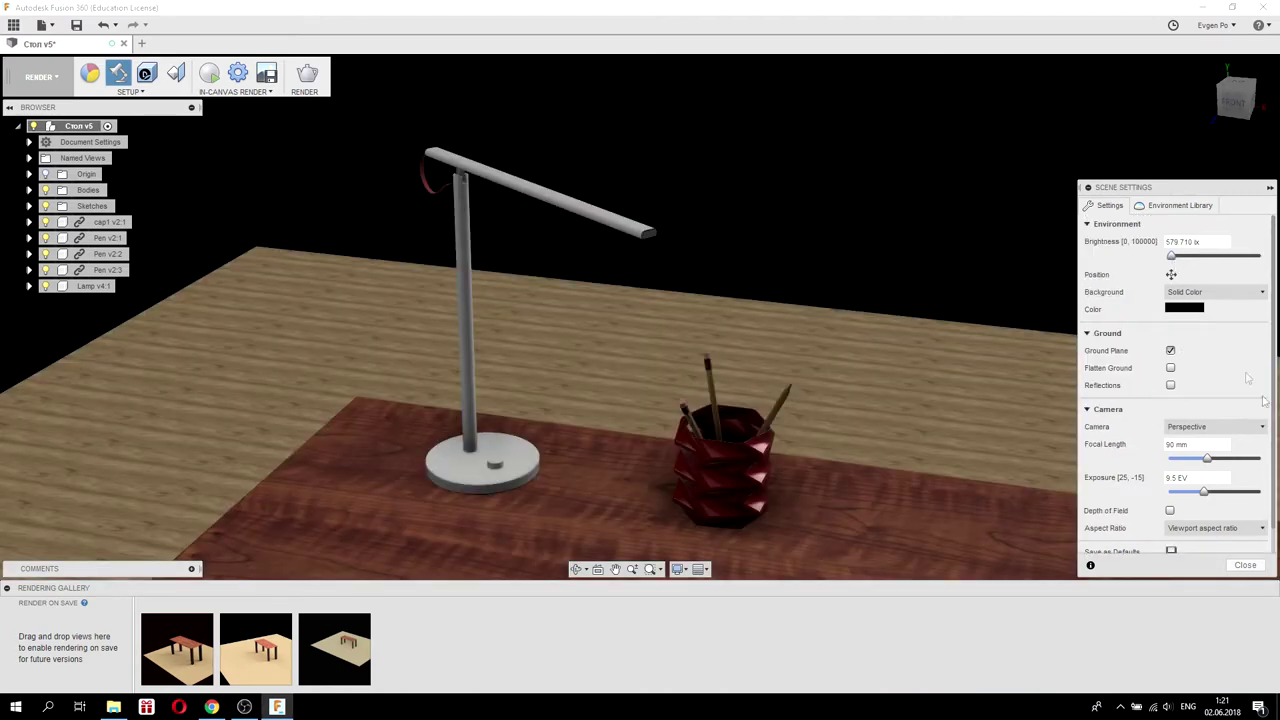
{"action": "left_click", "coordinate": [1243, 566]}
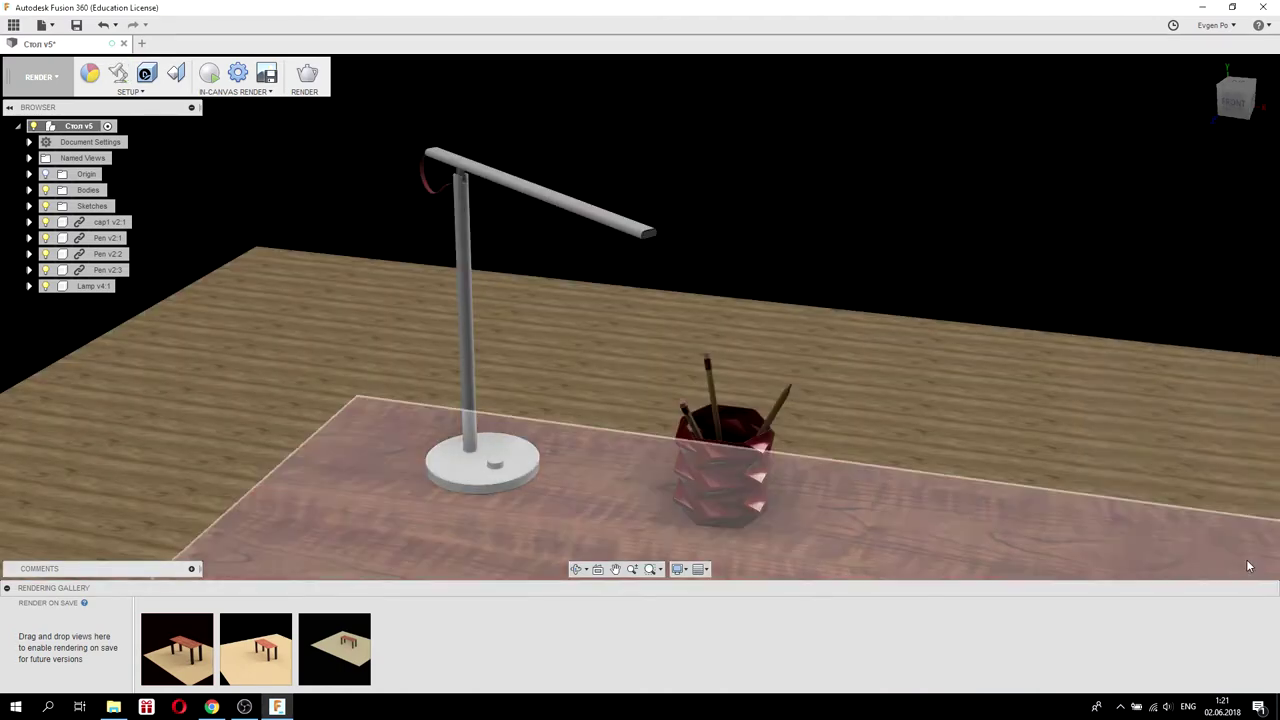
Hide Body7, the stray blue cylinder light above the table.
{"action": "middle_click_drag", "start_coordinate": [857, 371], "coordinate": [895, 324], "text": "shift"}
{"action": "scroll", "coordinate": [895, 324], "scroll_direction": "down", "scroll_amount": 5}
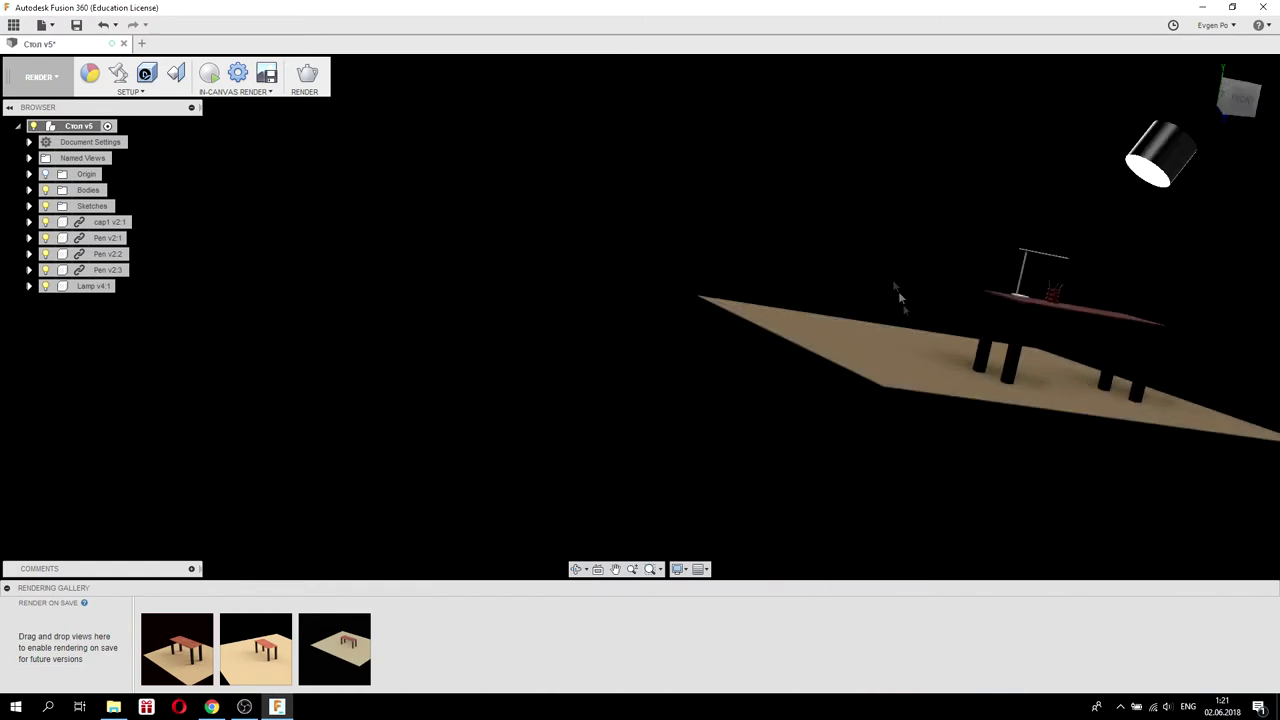
{"action": "middle_click_drag", "start_coordinate": [903, 314], "coordinate": [958, 275], "text": "shift"}
{"action": "left_click", "coordinate": [1184, 163]}
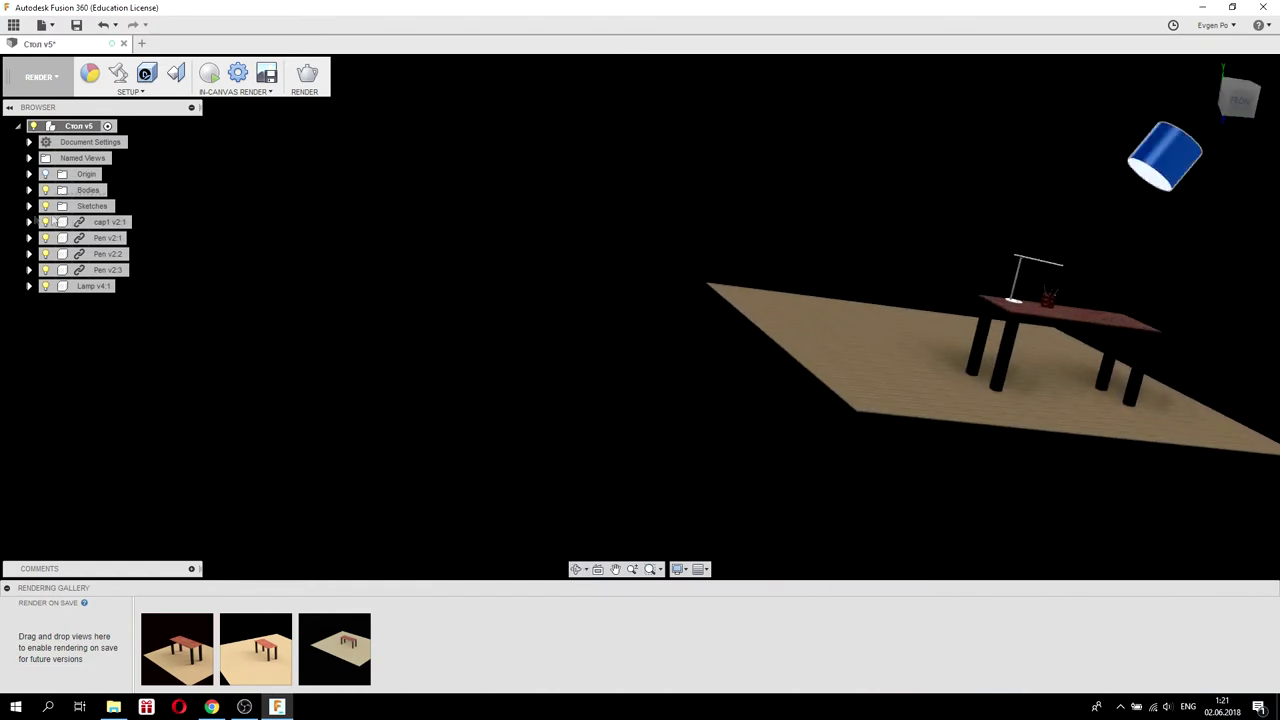
{"action": "left_click", "coordinate": [29, 190]}
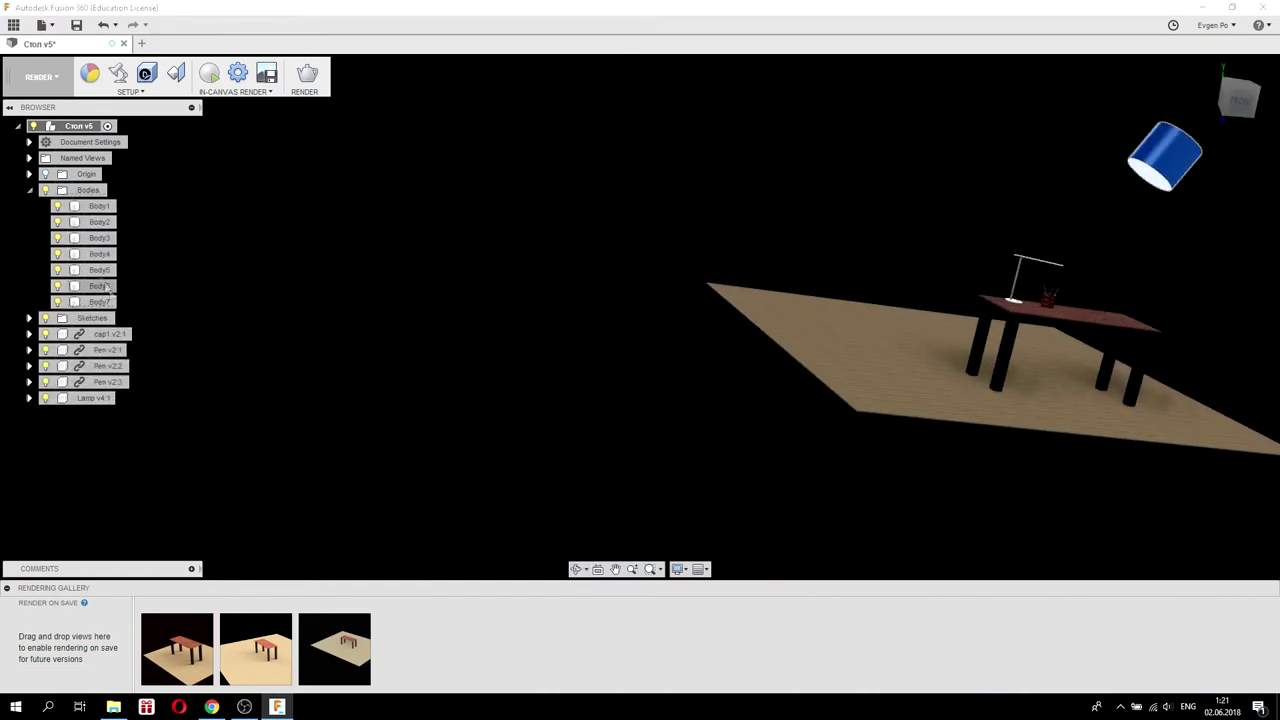
{"action": "left_click", "coordinate": [57, 302]}
Frame the lamp and pen holder closely from the front and restart the in-canvas render.
{"action": "mouse_move", "coordinate": [469, 357]}
{"action": "middle_mouse_down", "text": "shift"}
{"action": "mouse_move", "coordinate": [815, 408]}
{"action": "mouse_move", "coordinate": [925, 329]}
{"action": "mouse_move", "coordinate": [422, 229]}
{"action": "middle_mouse_up", "text": "shift"}
{"action": "scroll", "coordinate": [984, 320], "scroll_direction": "up", "scroll_amount": 5}
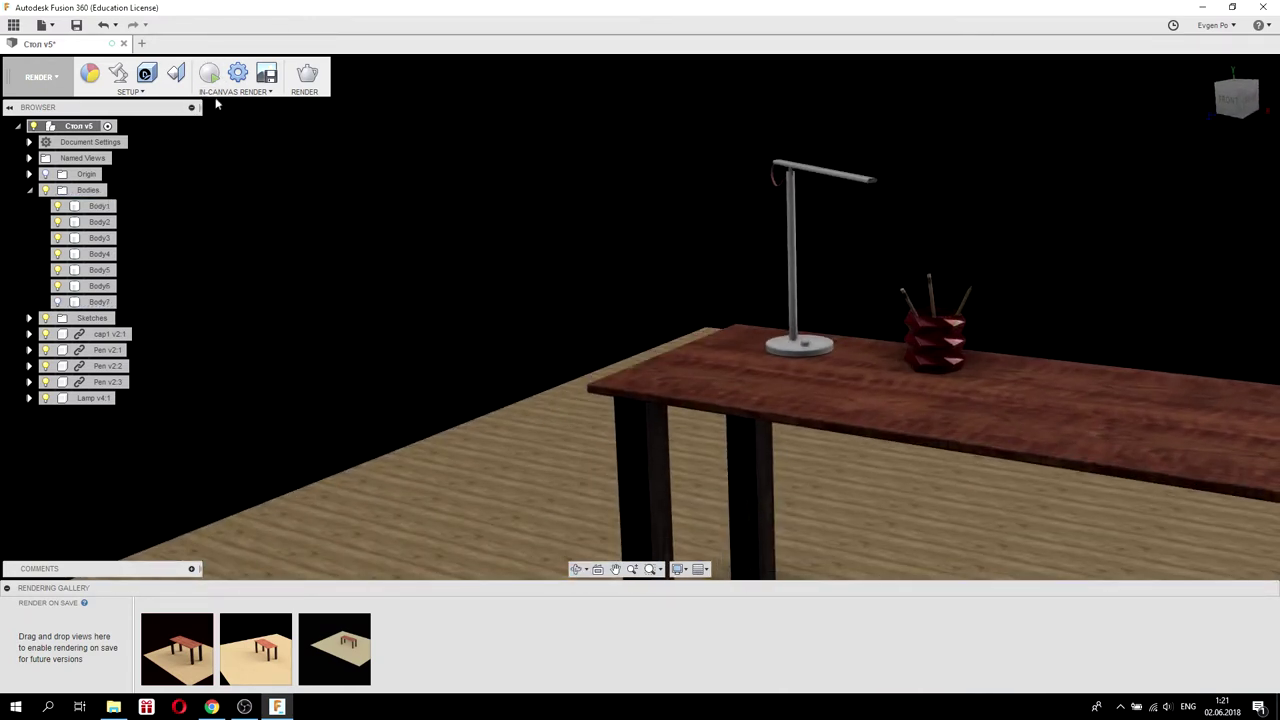
{"action": "middle_click_drag", "start_coordinate": [530, 244], "coordinate": [1005, 318], "text": "shift"}
{"action": "scroll", "coordinate": [1005, 318], "scroll_direction": "up", "scroll_amount": 3}
{"action": "scroll", "coordinate": [860, 204], "scroll_direction": "down", "scroll_amount": 3}
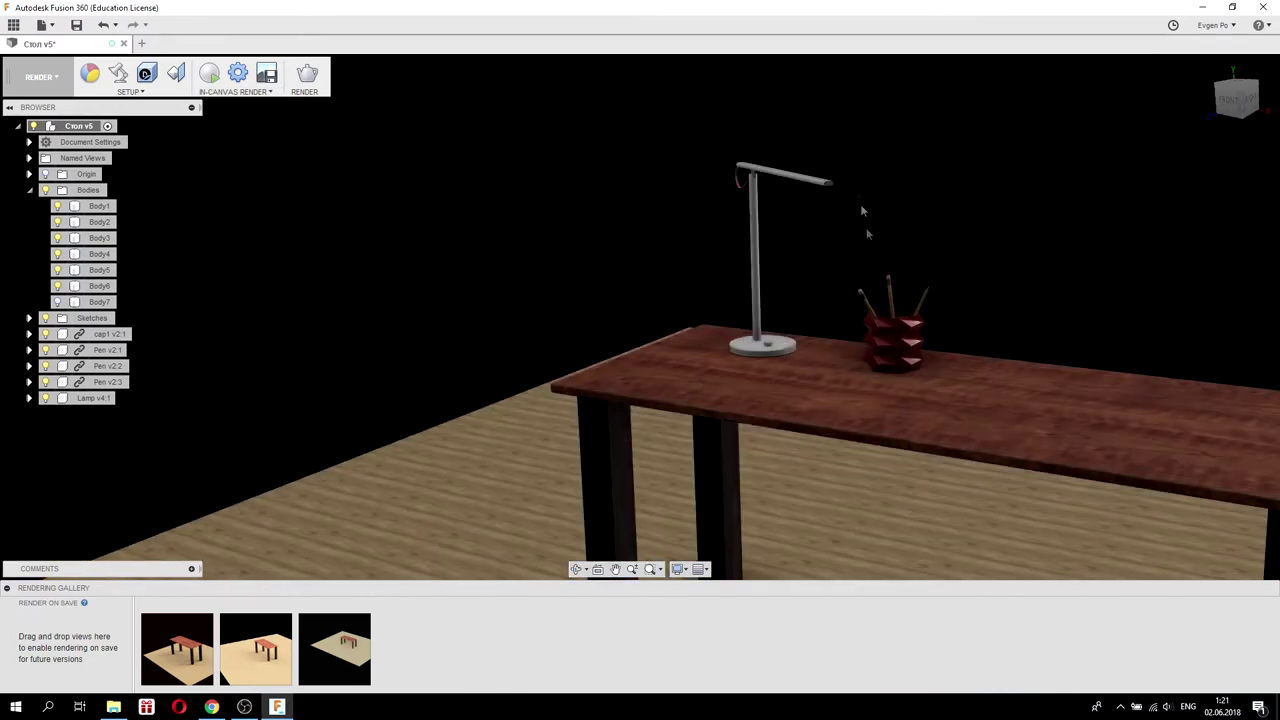
{"action": "middle_click_drag", "start_coordinate": [860, 204], "coordinate": [807, 252], "text": "shift"}
{"action": "left_click", "coordinate": [209, 73]}
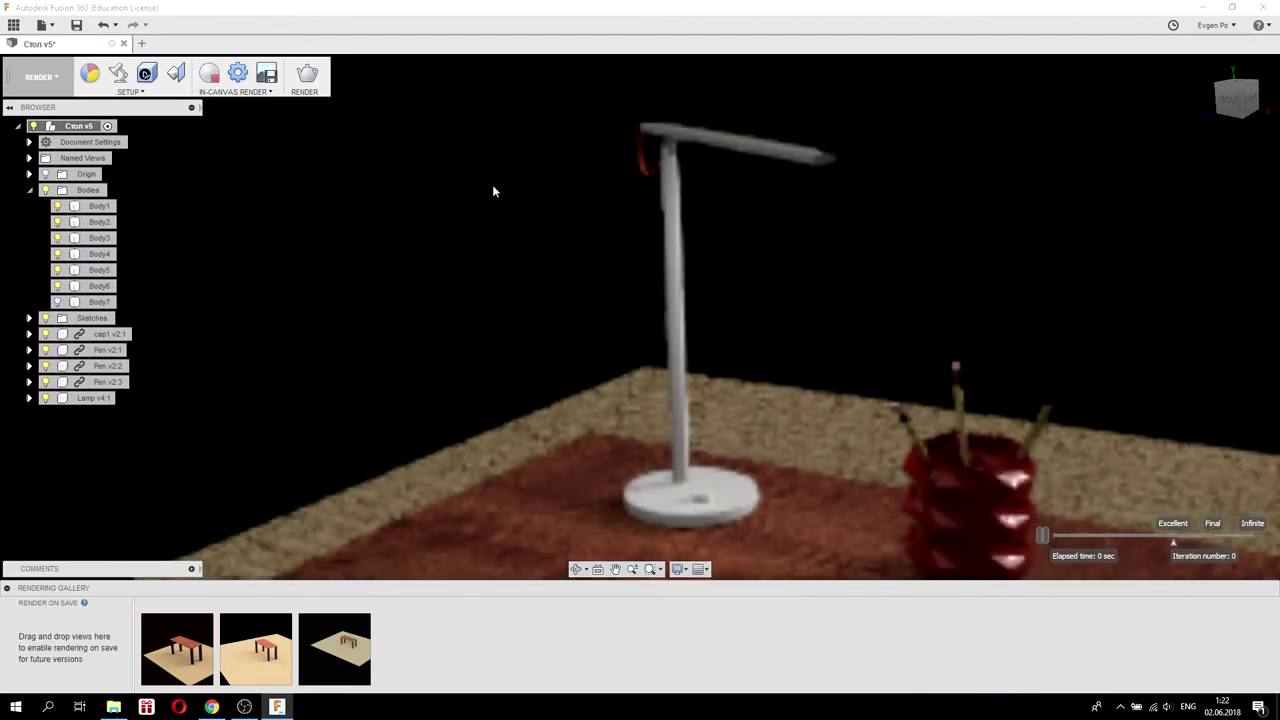
Cut the environment brightness to 0 lx in Scene Settings and zoom out slightly.
{"action": "left_click", "coordinate": [117, 73]}
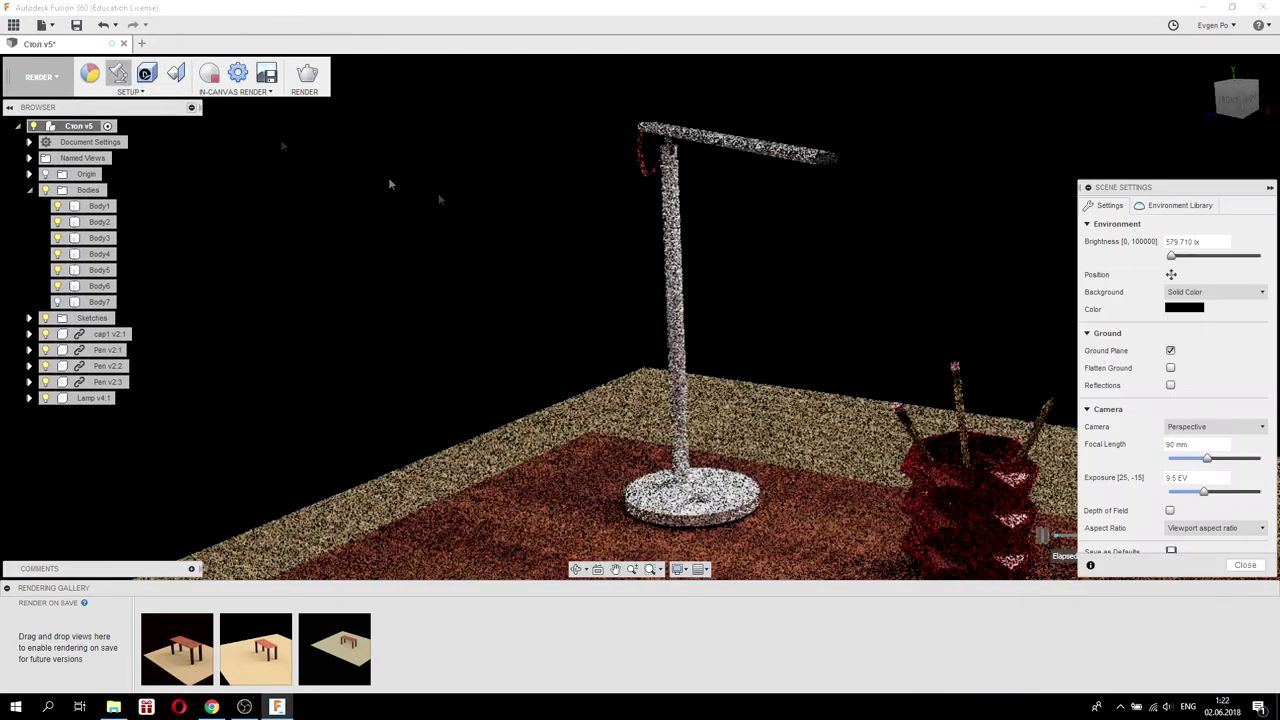
{"action": "left_click_drag", "start_coordinate": [1171, 257], "coordinate": [1160, 257]}
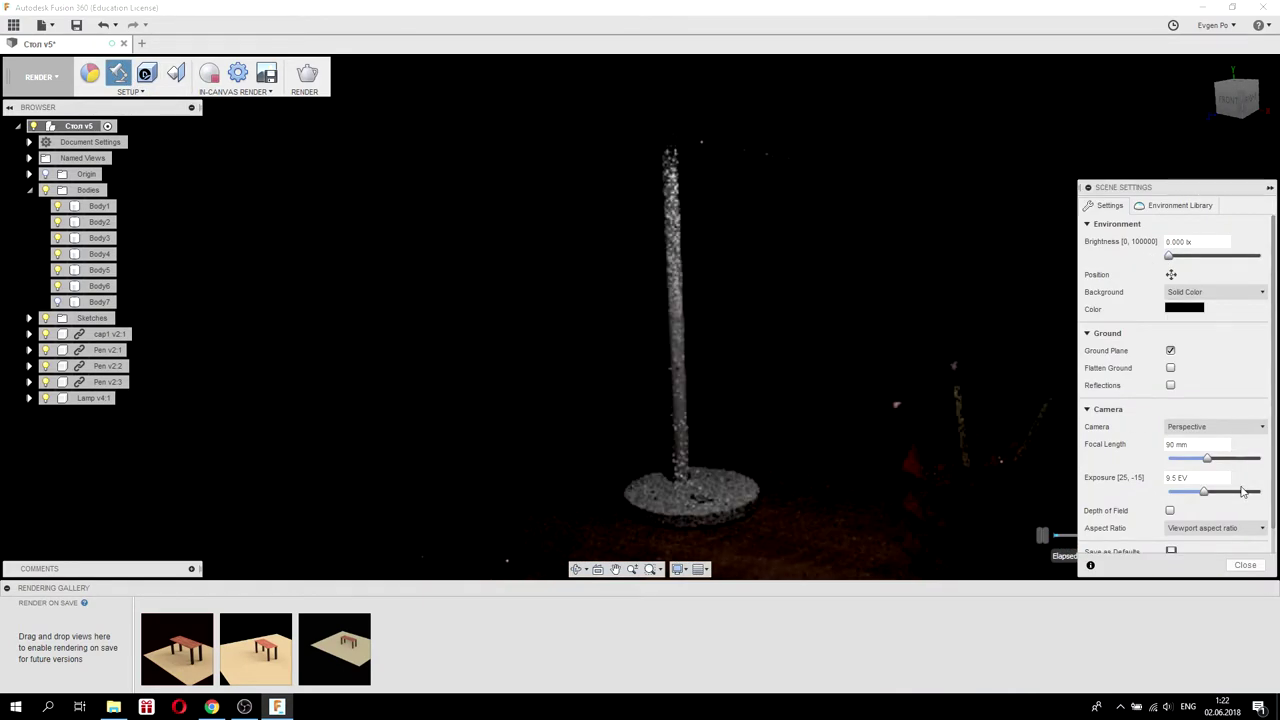
{"action": "left_click", "coordinate": [1245, 565]}
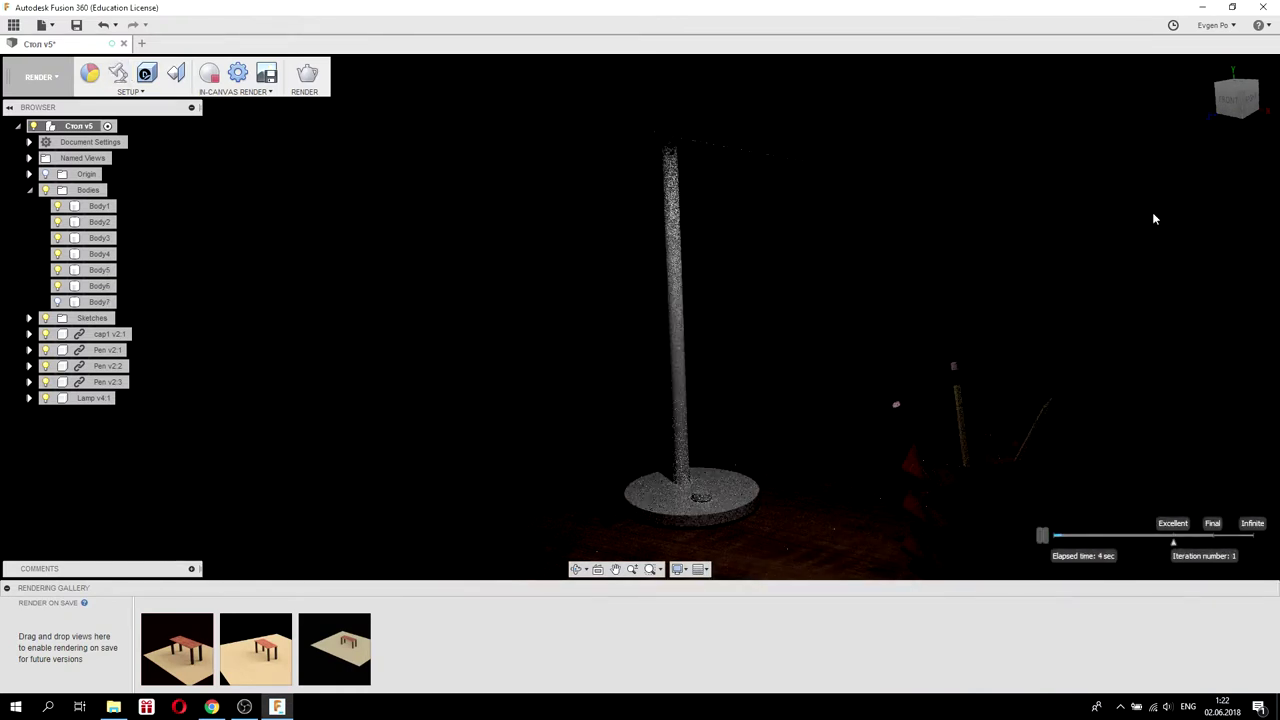
{"action": "scroll", "coordinate": [1102, 199], "scroll_direction": "down", "scroll_amount": 1}
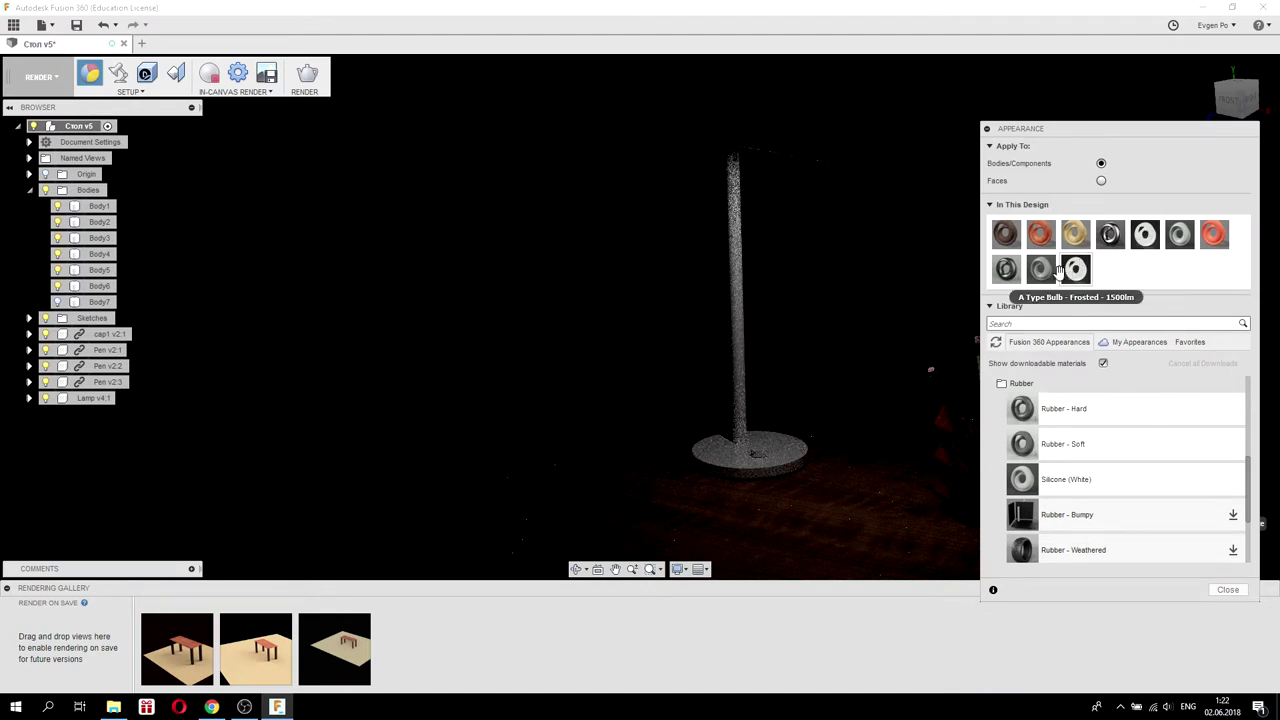
Raise the A Type Bulb - Frosted - 1500lm luminance to 285714 cd/m², then close the panel.
{"action": "right_click", "coordinate": [1077, 275]}
{"action": "right_click", "coordinate": [1138, 239]}
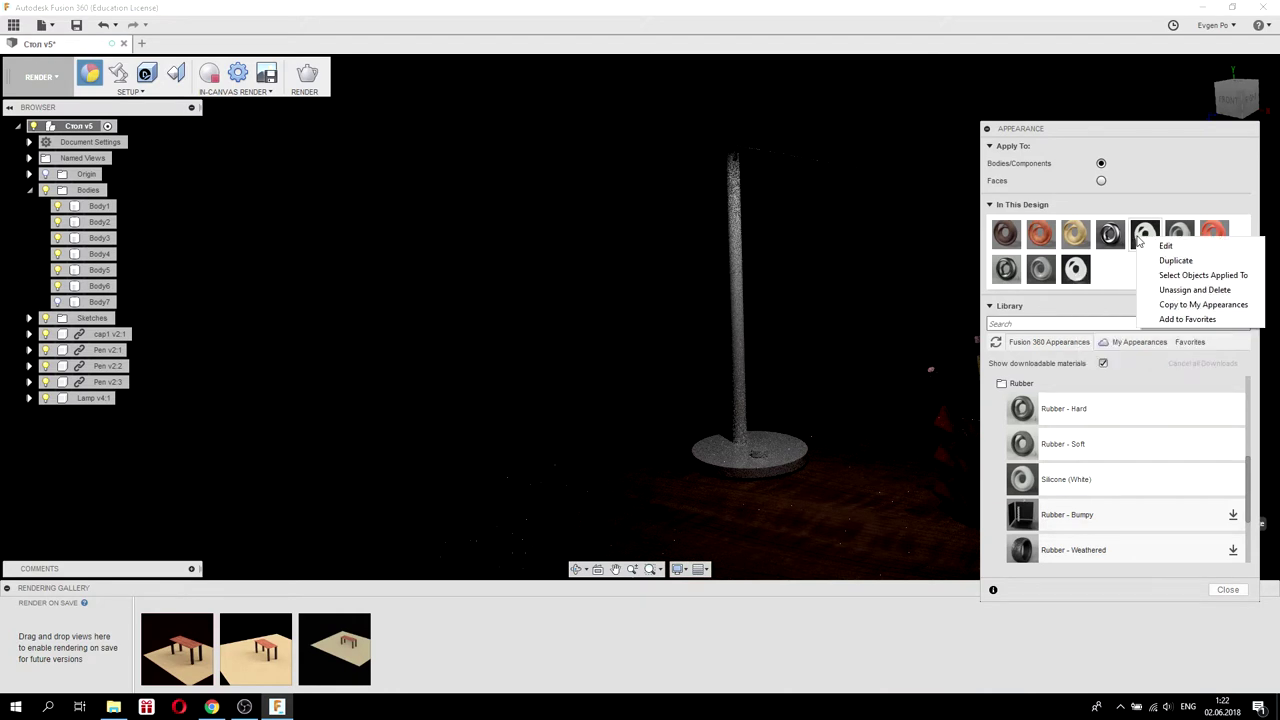
{"action": "right_click", "coordinate": [1082, 279]}
{"action": "left_click", "coordinate": [1094, 281]}
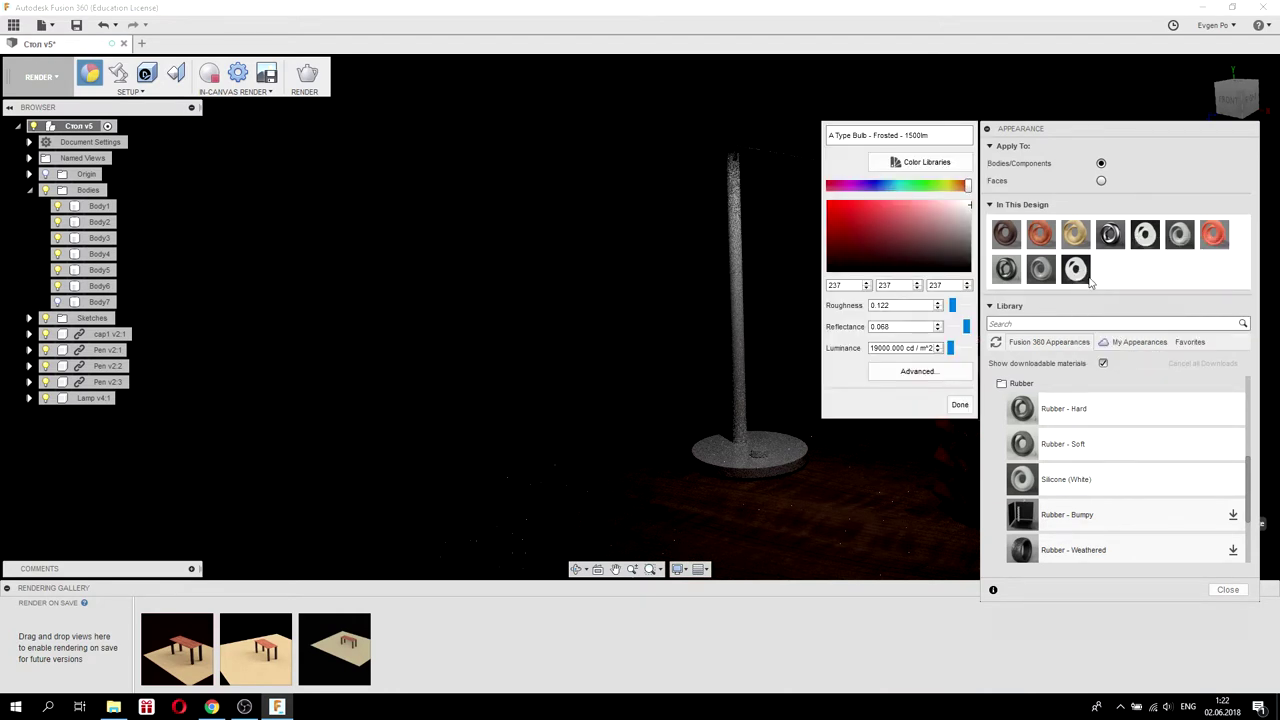
{"action": "left_click_drag", "start_coordinate": [957, 351], "coordinate": [955, 350]}
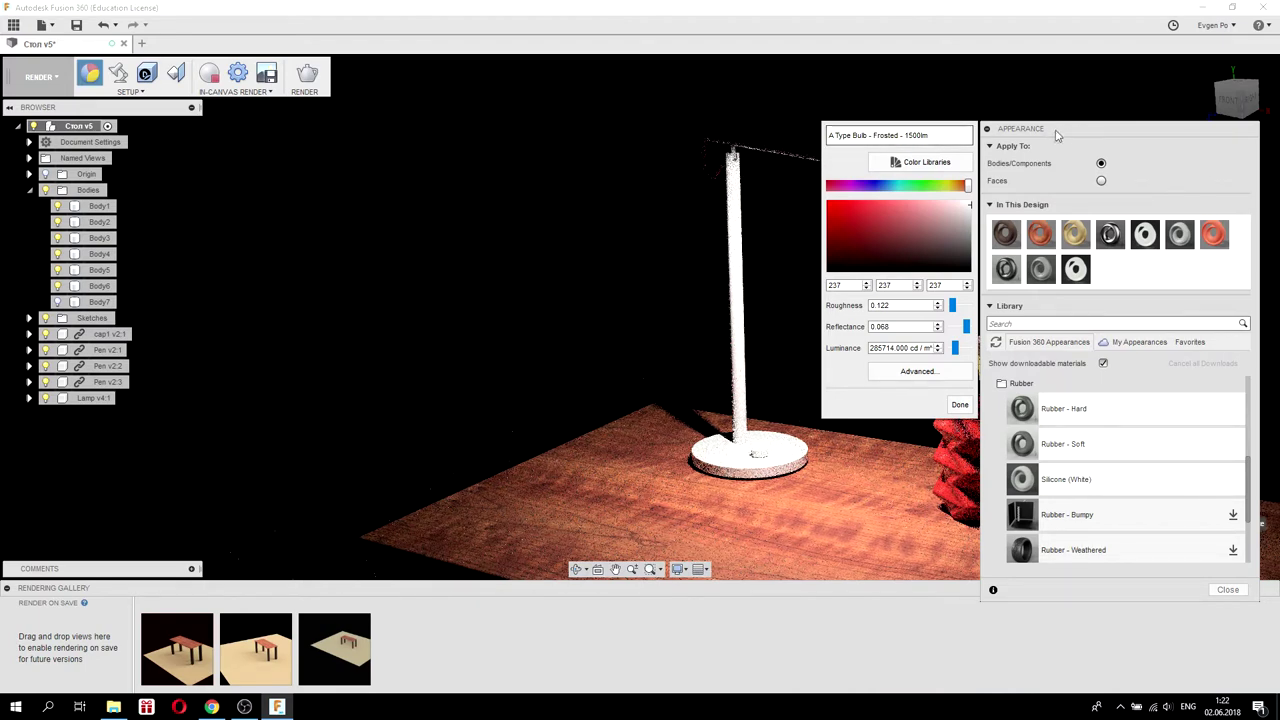
{"action": "left_click_drag", "start_coordinate": [1143, 129], "coordinate": [1196, 118]}
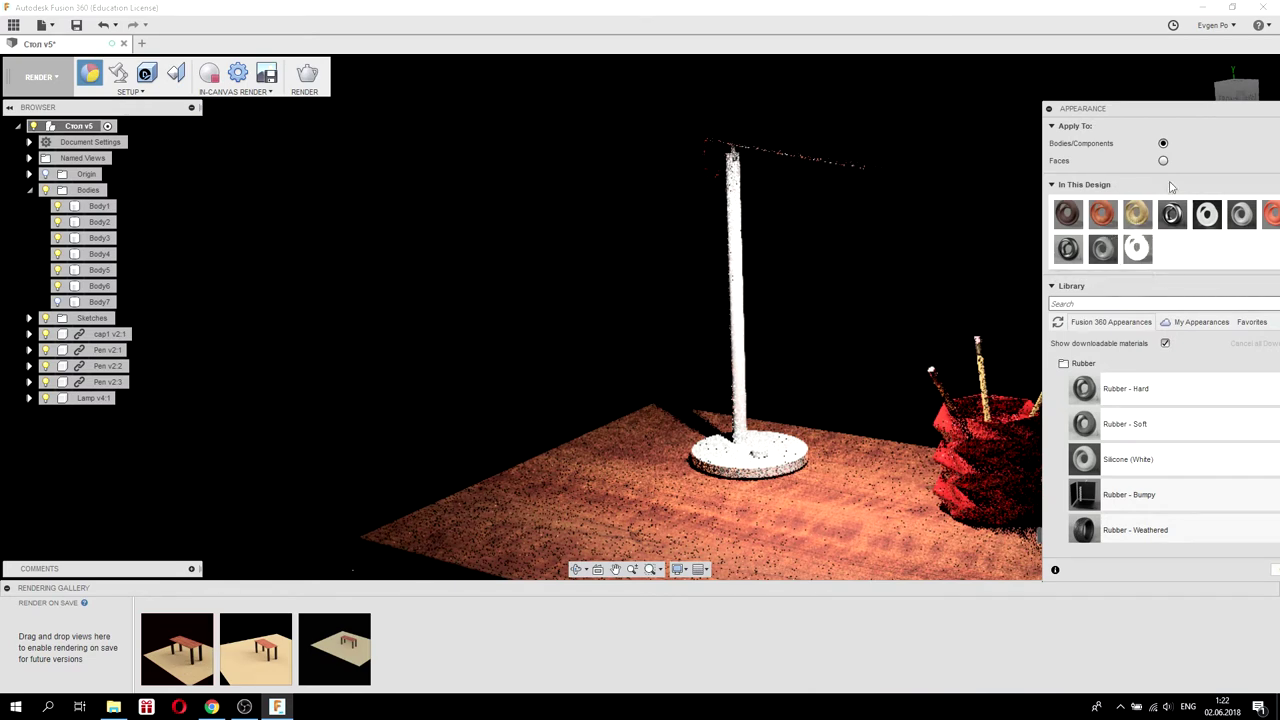
{"action": "left_click_drag", "start_coordinate": [1234, 112], "coordinate": [1004, 72]}
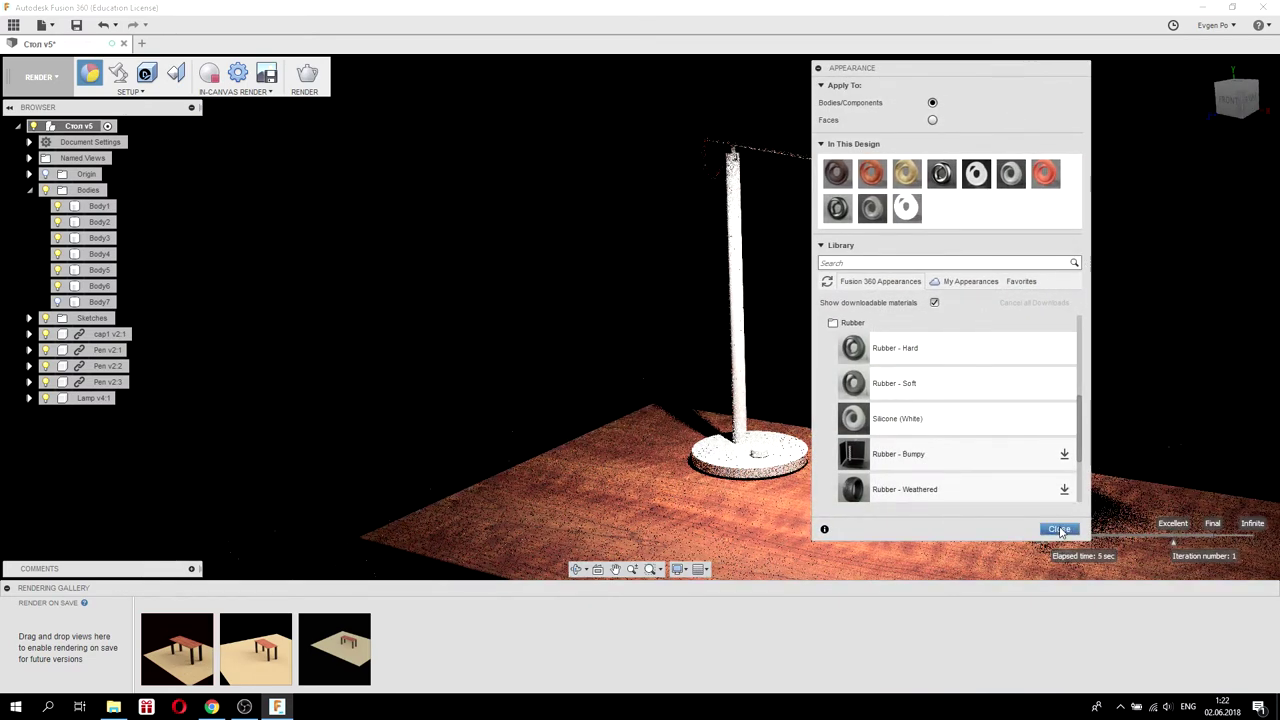
{"action": "left_click", "coordinate": [1059, 528]}
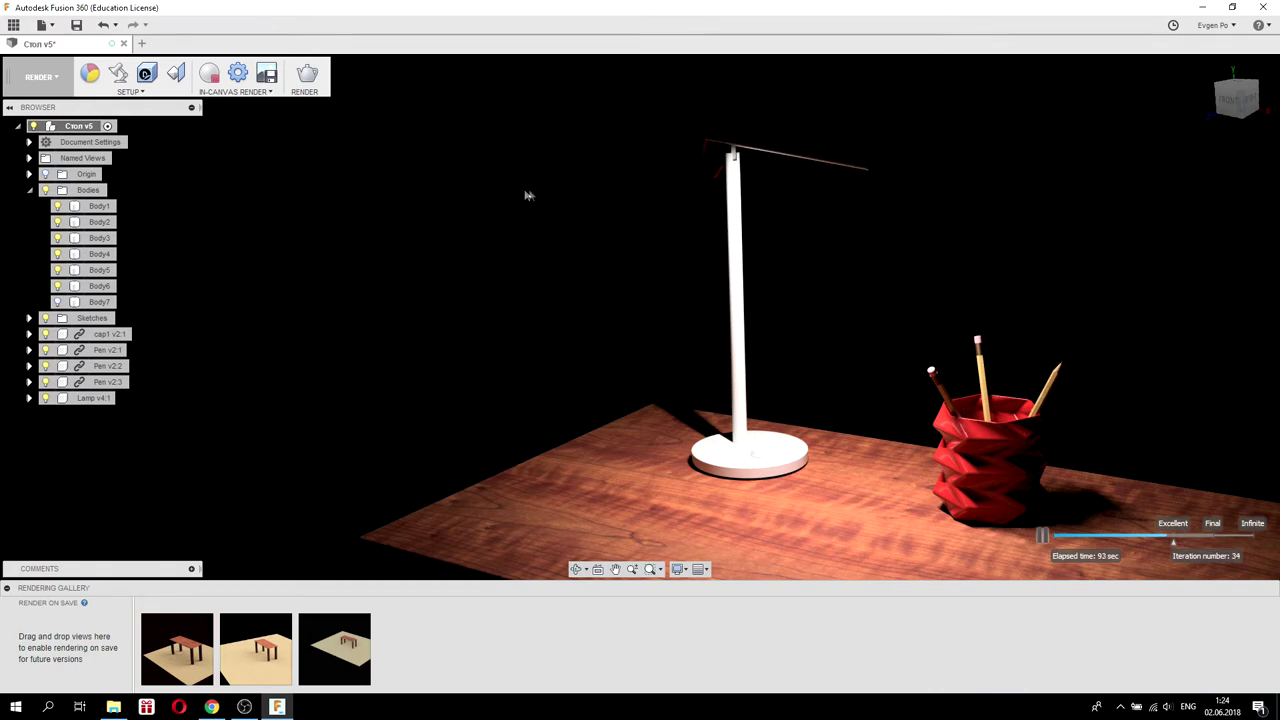
Reopen the Appearance panel once the lamp-lit render has refined.
{"action": "left_click", "coordinate": [89, 73]}
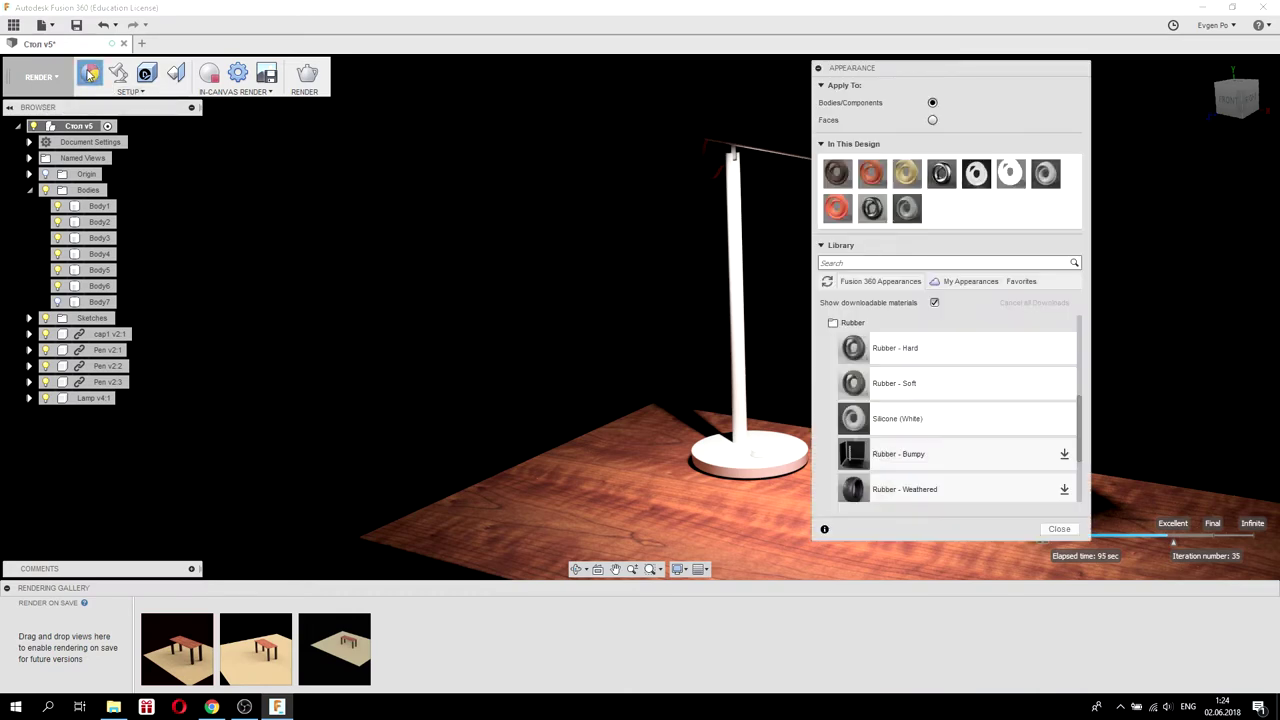
Apply the in-design Plastic - Glossy (White) appearance to the table top, Body1, and close the panel.
{"action": "left_click_drag", "start_coordinate": [975, 68], "coordinate": [331, 61]}
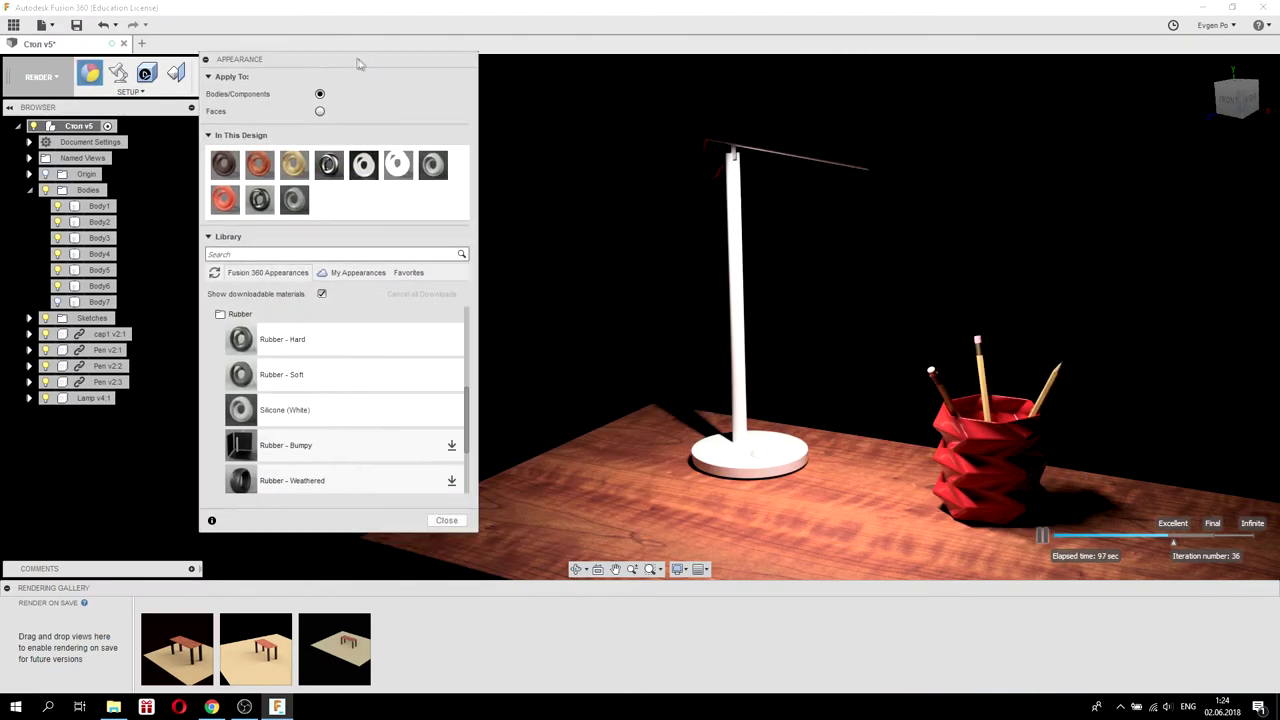
{"action": "left_click", "coordinate": [764, 445]}
{"action": "left_click", "coordinate": [1007, 247]}
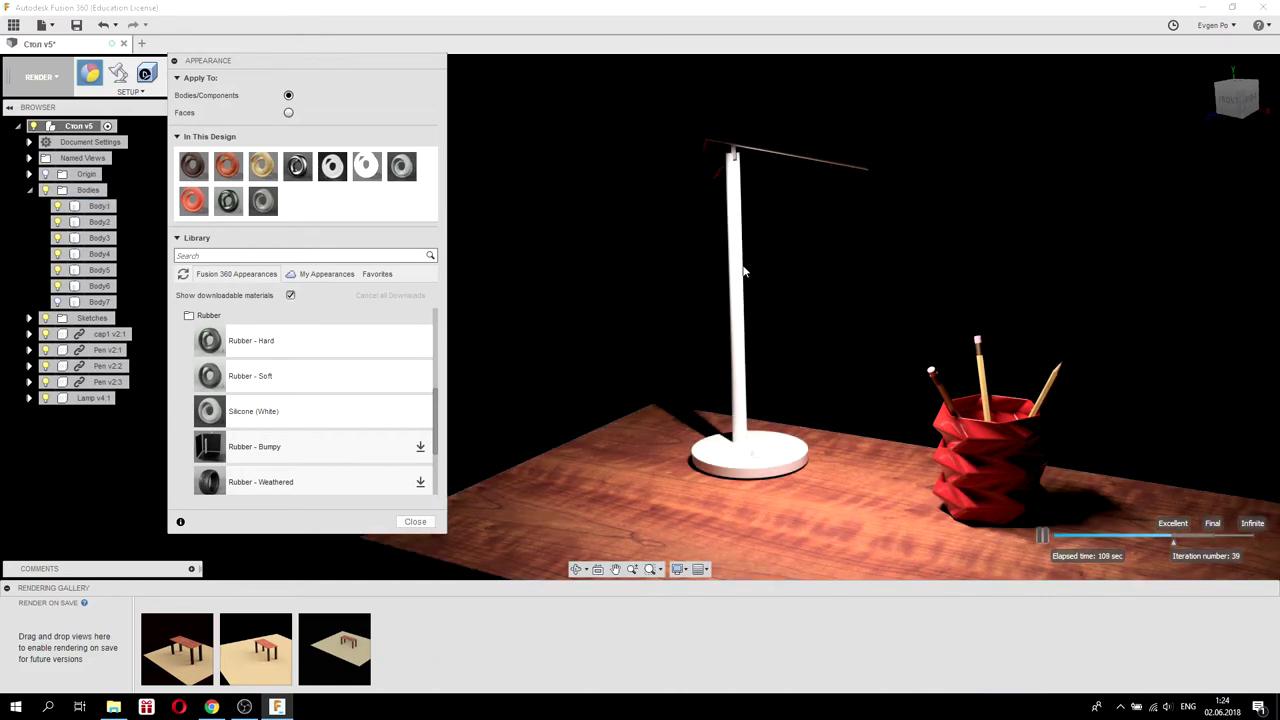
{"action": "left_click_drag", "start_coordinate": [401, 165], "coordinate": [627, 443]}
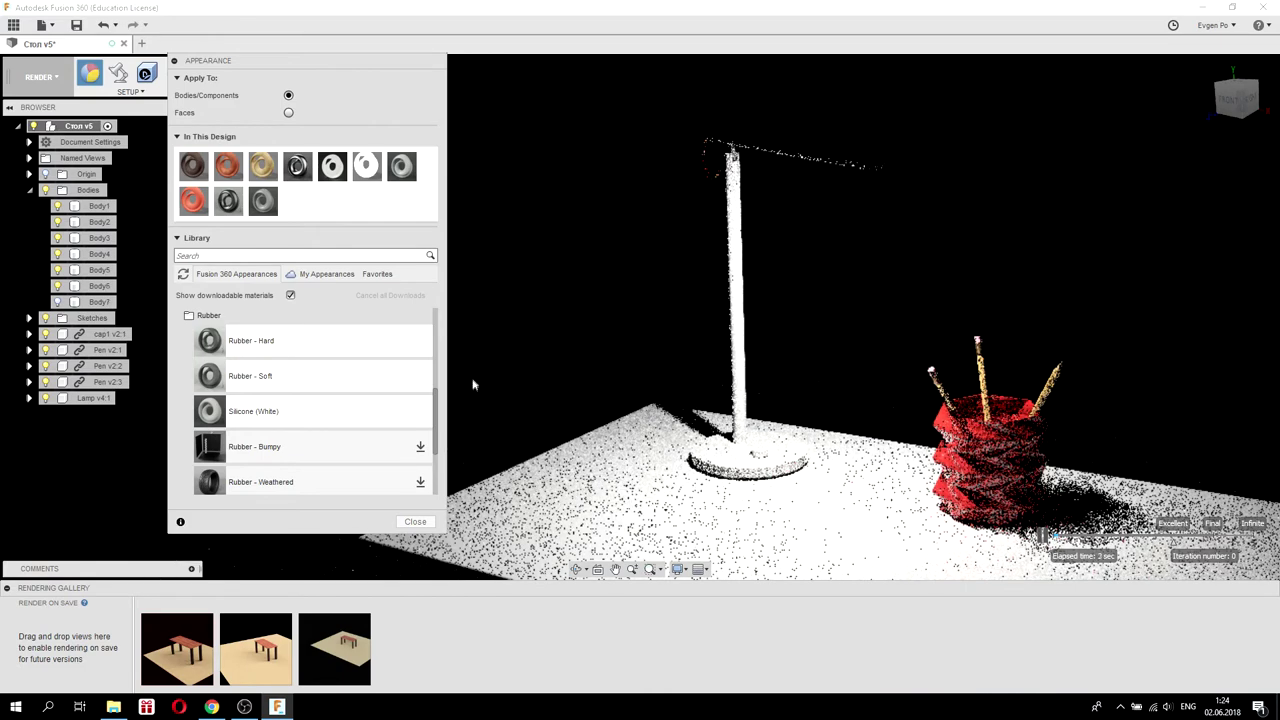
{"action": "left_click", "coordinate": [415, 522]}
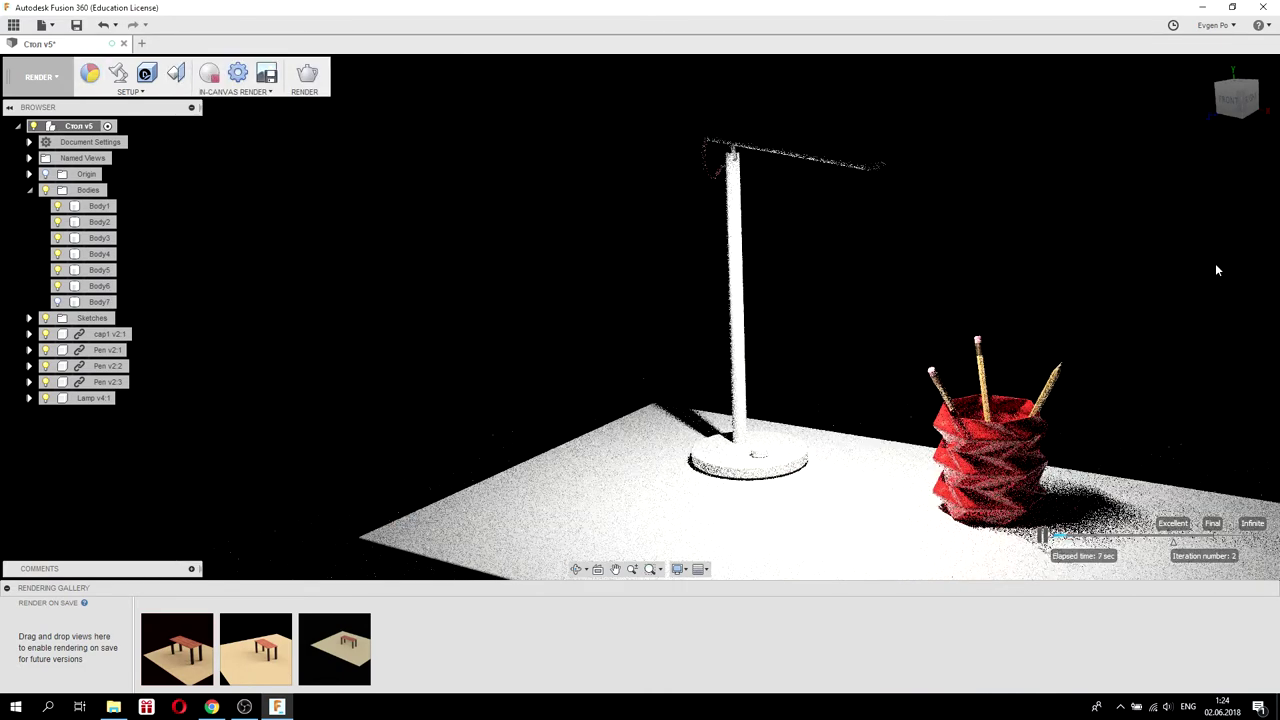